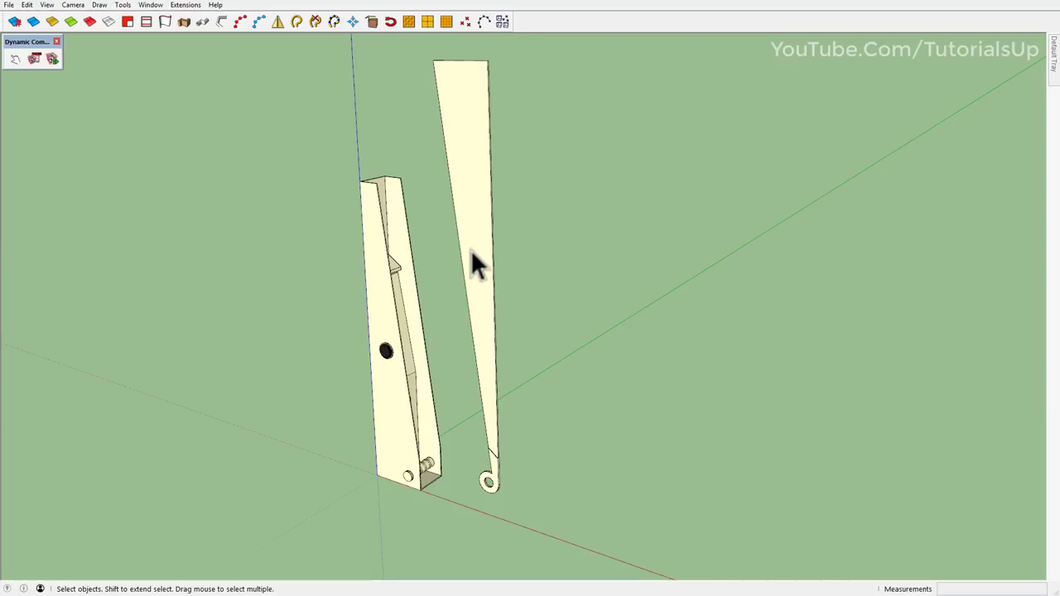
- Make the tapered hook piece a component named C1 with its axes origin at the hinge hole's centre
{"action": "triple_click", "coordinate": [472, 256]}
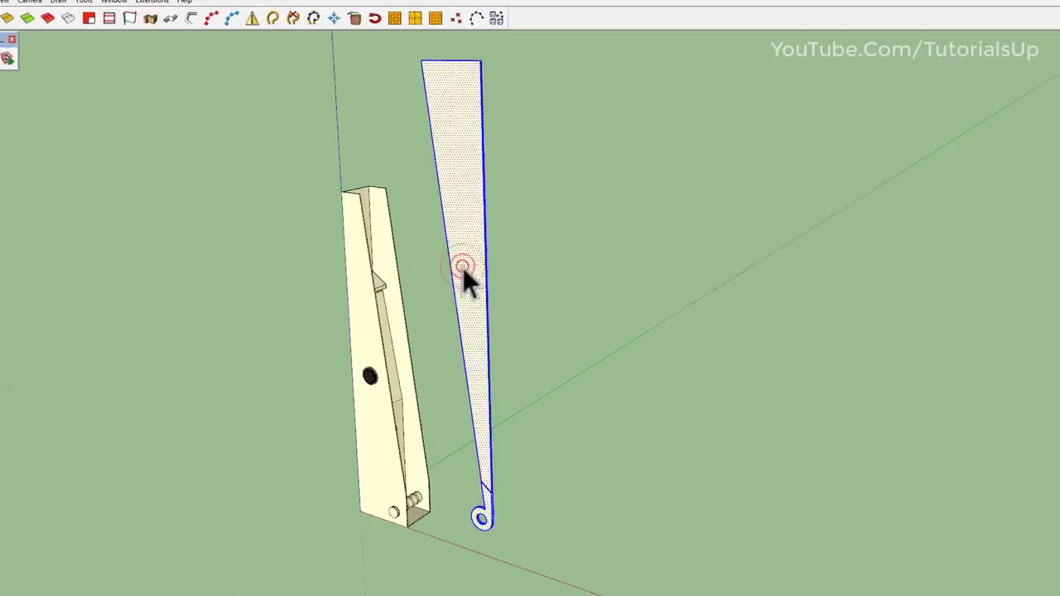
{"action": "right_click", "coordinate": [470, 265]}
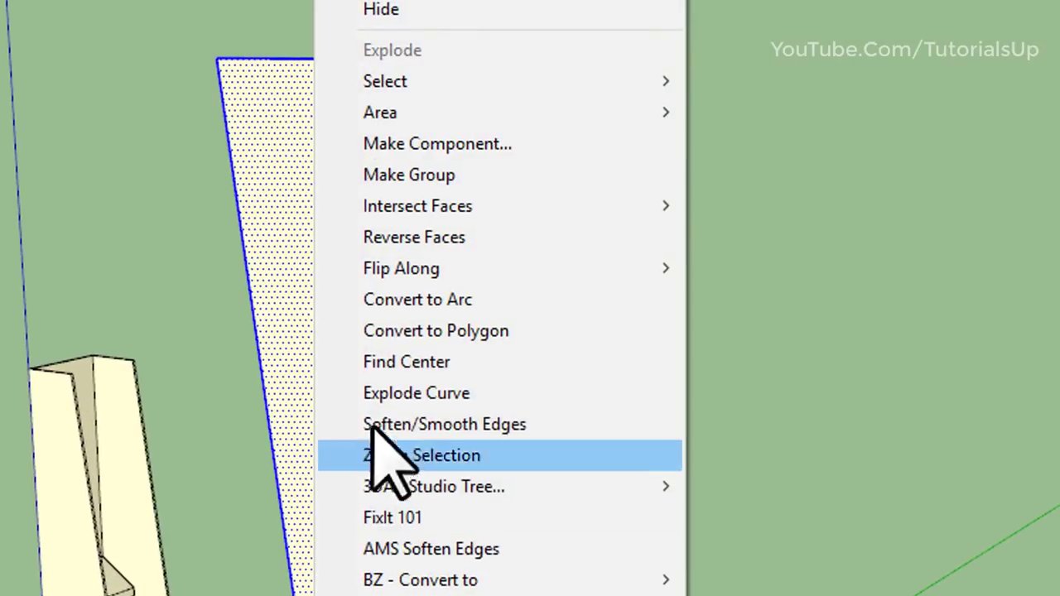
{"action": "left_click", "coordinate": [486, 147]}
{"action": "type", "text": "C1"}
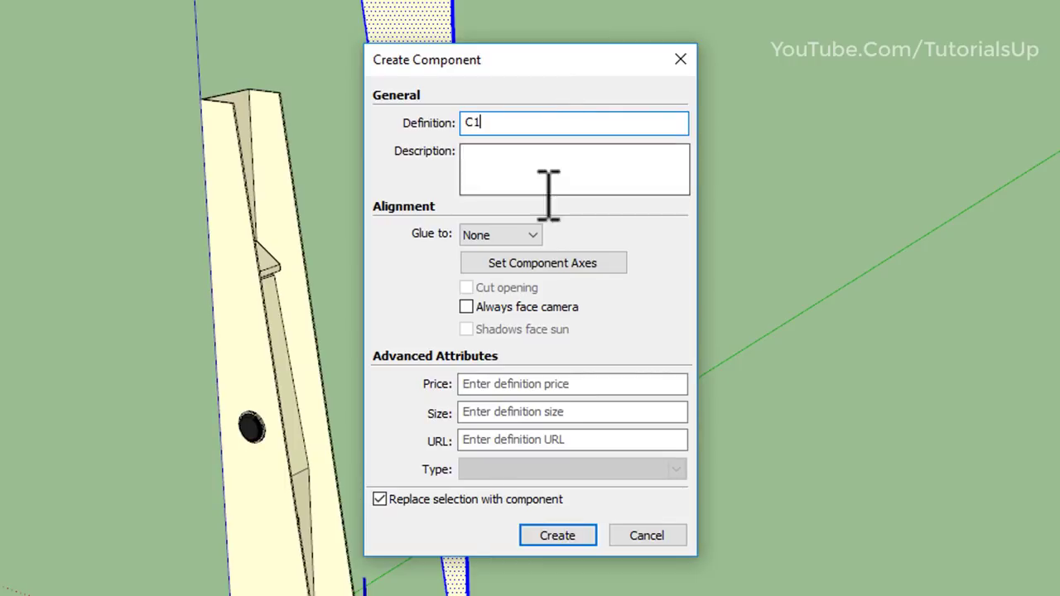
{"action": "left_click", "coordinate": [564, 262]}
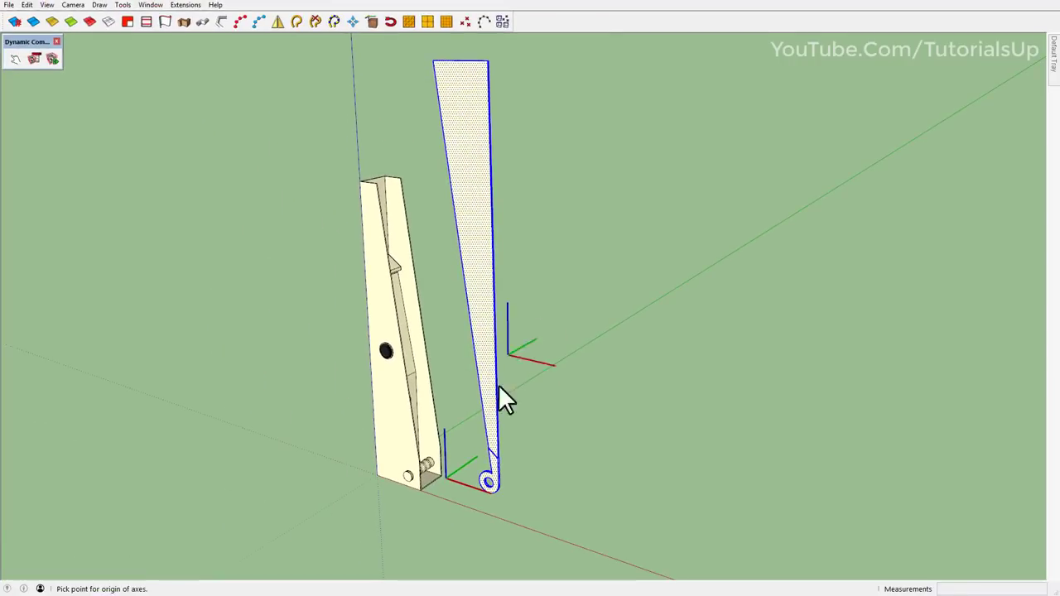
{"action": "scroll", "coordinate": [466, 502], "scroll_direction": "up", "scroll_amount": 3}
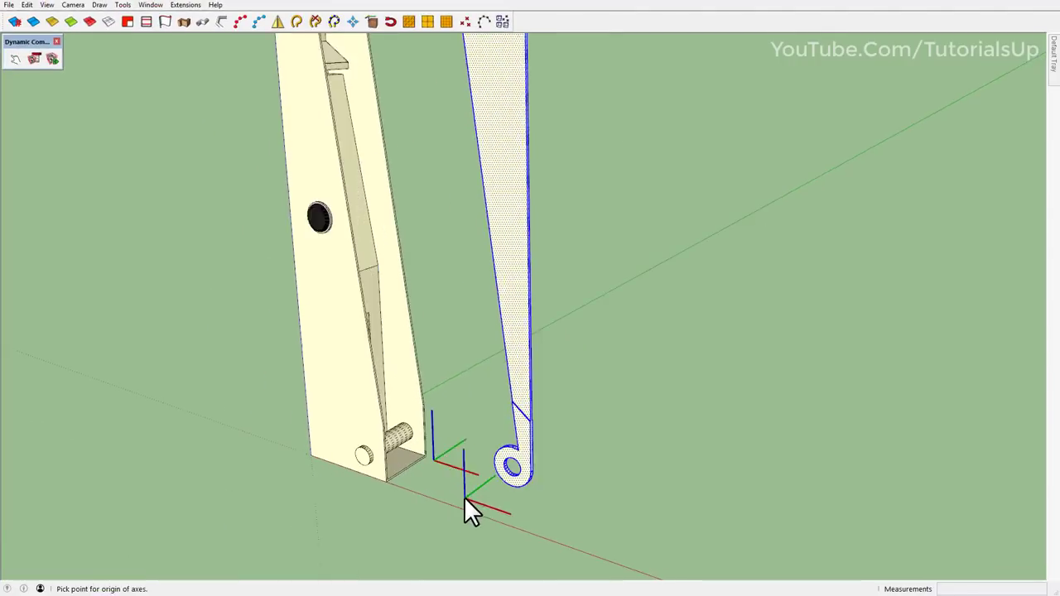
{"action": "scroll", "coordinate": [513, 476], "scroll_direction": "up", "scroll_amount": 3}
{"action": "scroll", "coordinate": [547, 478], "scroll_direction": "up", "scroll_amount": 3}
{"action": "scroll", "coordinate": [563, 474], "scroll_direction": "up", "scroll_amount": 2}
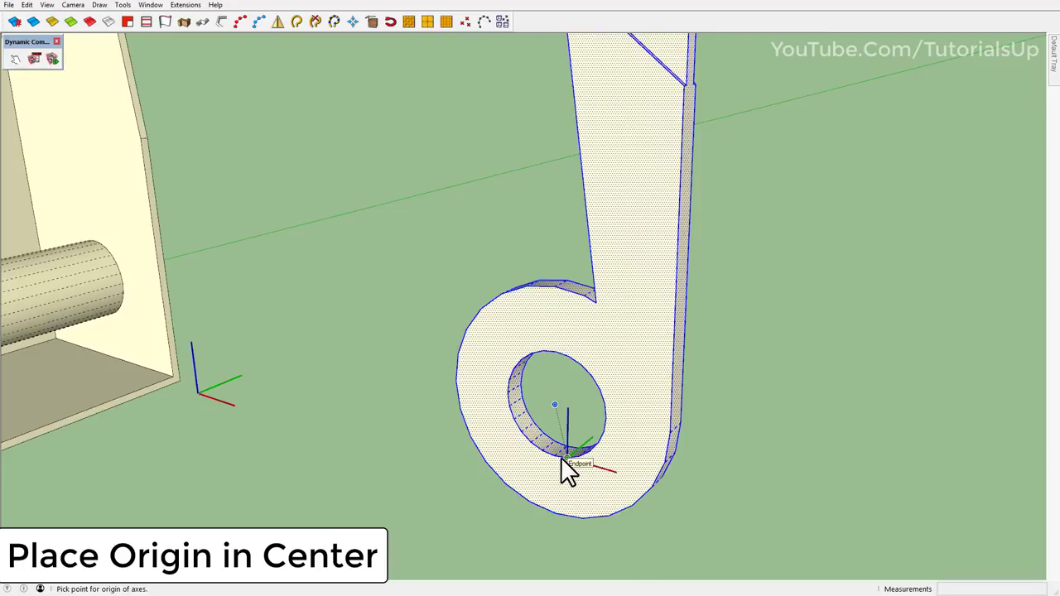
{"action": "left_click", "coordinate": [554, 402]}
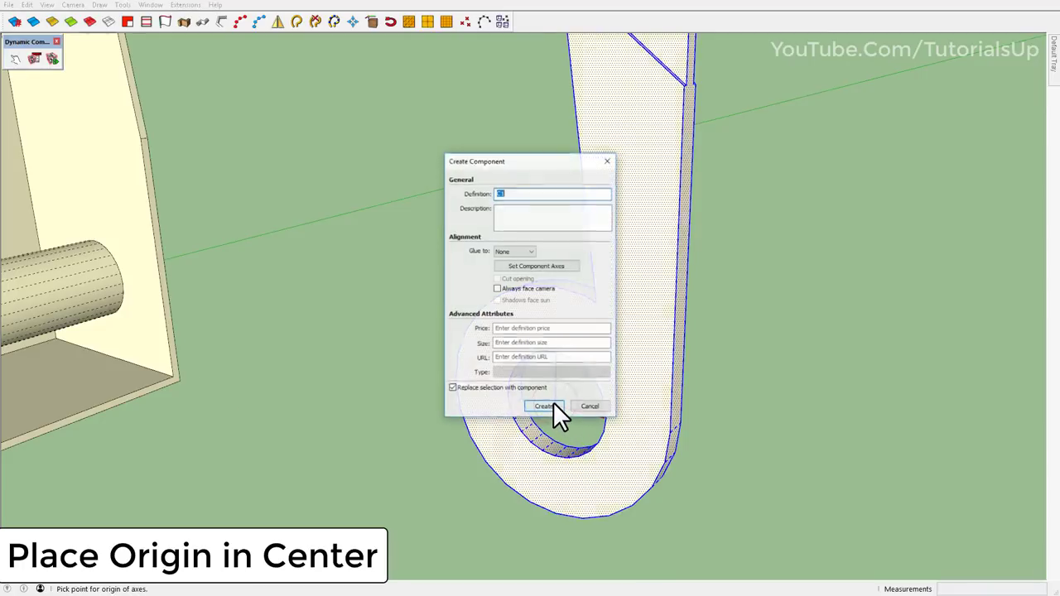
{"action": "left_click", "coordinate": [552, 402]}
{"action": "scroll", "coordinate": [539, 439], "scroll_direction": "down", "scroll_amount": 3}
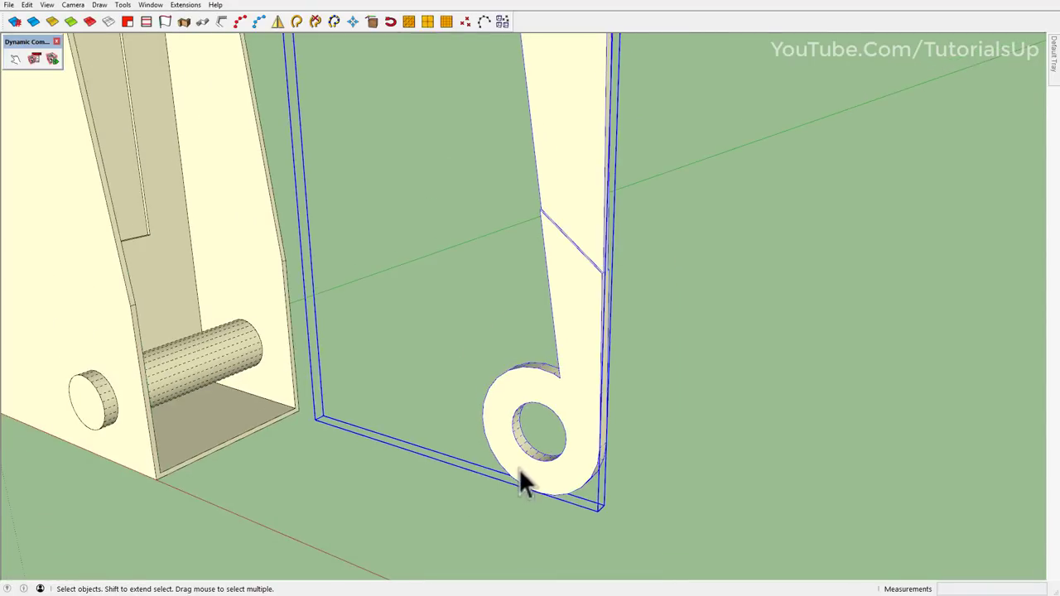
{"action": "scroll", "coordinate": [535, 463], "scroll_direction": "up", "scroll_amount": 3}
{"action": "double_click", "coordinate": [539, 489]}
{"action": "mouse_move", "coordinate": [540, 489]}
{"action": "middle_mouse_down"}
{"action": "mouse_move", "coordinate": [547, 485]}
{"action": "mouse_move", "coordinate": [526, 496]}
{"action": "middle_mouse_up"}
{"action": "key", "text": "Escape"}
{"action": "key", "text": "m"}
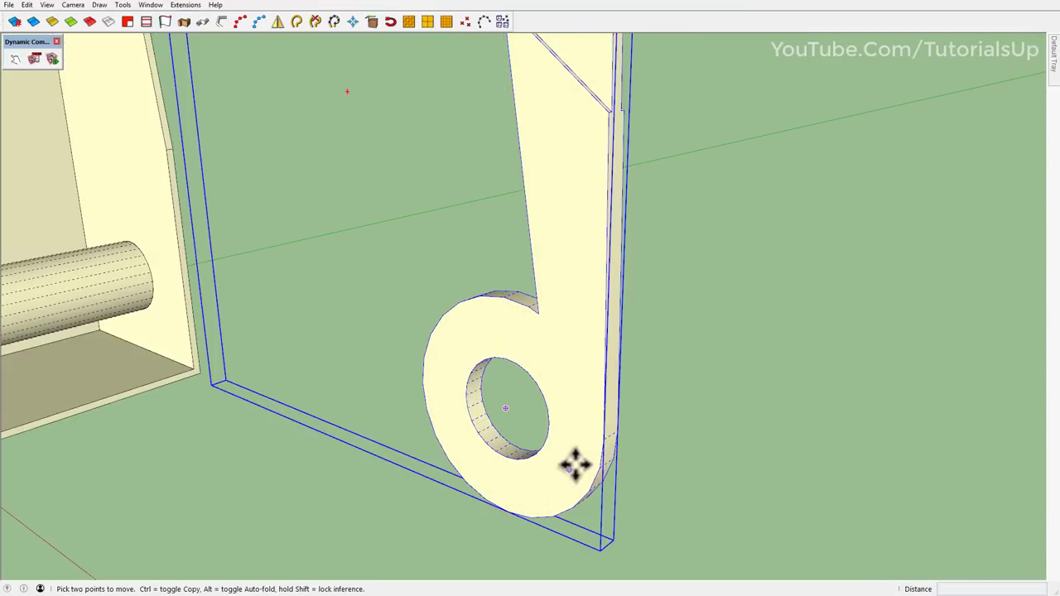
{"action": "scroll", "coordinate": [613, 472], "scroll_direction": "up", "scroll_amount": 3}
{"action": "left_click", "coordinate": [620, 468]}
{"action": "middle_click_drag", "start_coordinate": [619, 468], "coordinate": [502, 466]}
{"action": "key", "text": "ctrl"}
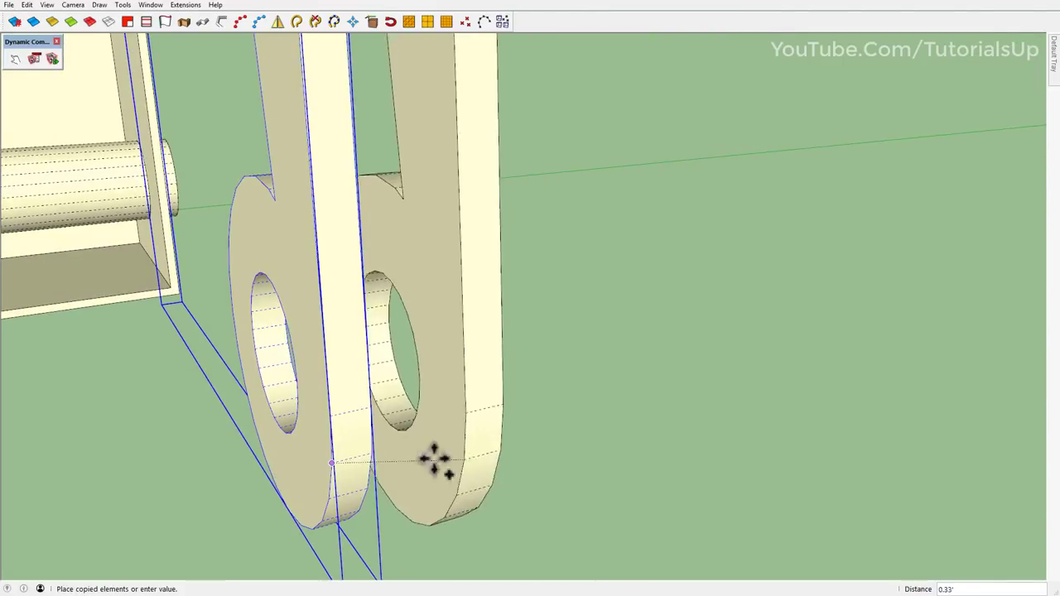
{"action": "middle_click_drag", "start_coordinate": [372, 451], "coordinate": [549, 421]}
{"action": "key", "text": "Escape"}
{"action": "scroll", "coordinate": [475, 472], "scroll_direction": "up", "scroll_amount": 3}
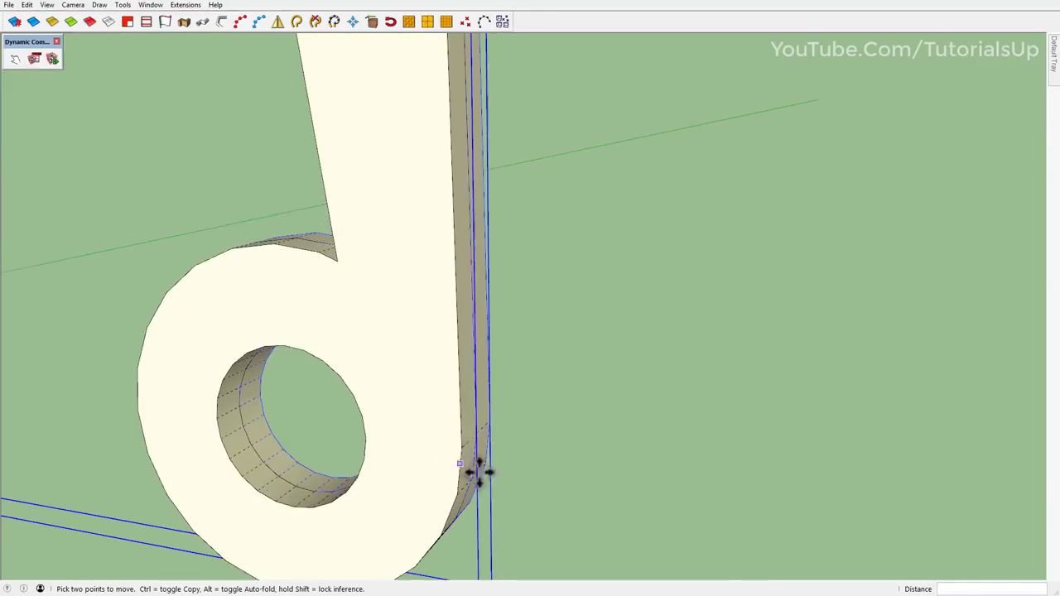
{"action": "scroll", "coordinate": [218, 491], "scroll_direction": "up", "scroll_amount": 3}
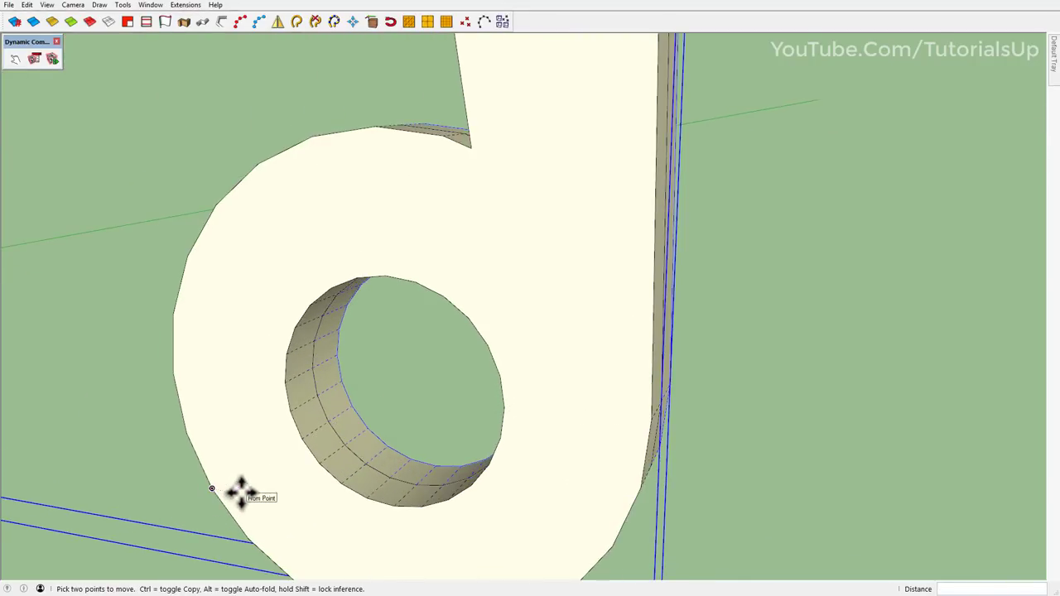
{"action": "key", "text": "q"}
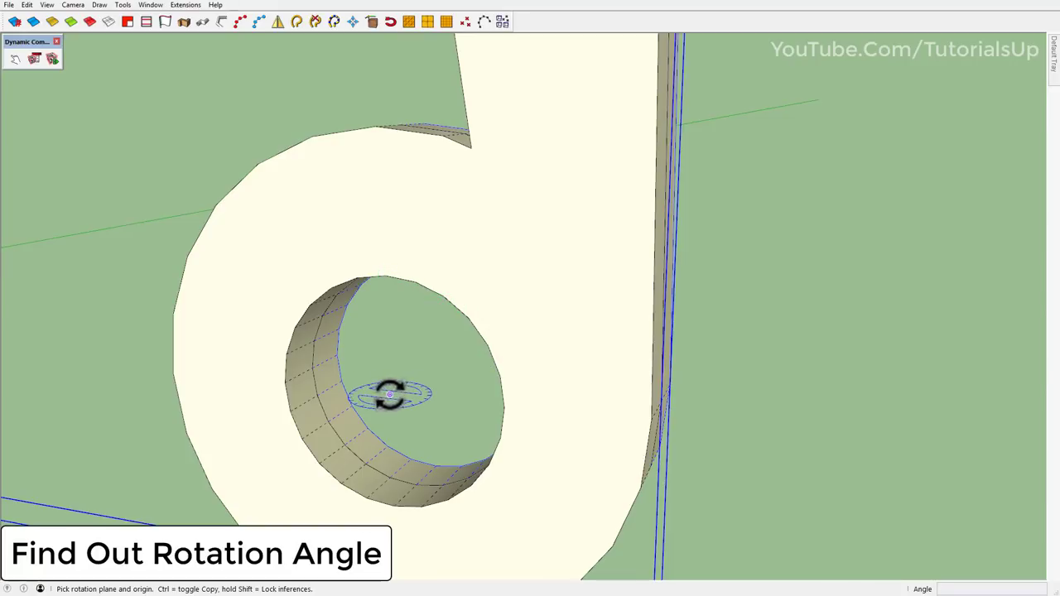
{"action": "key", "text": "Right"}
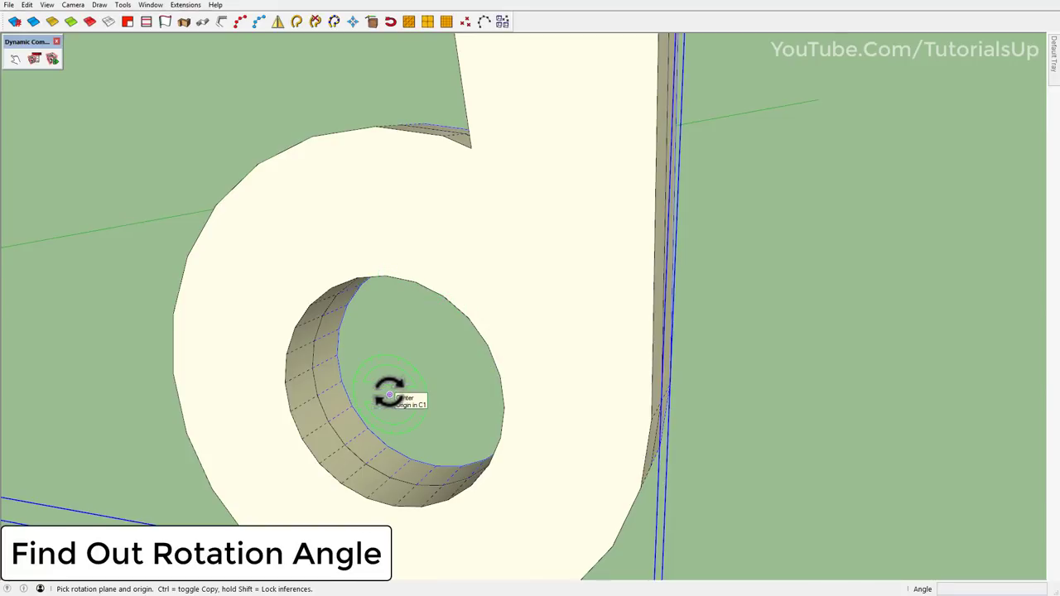
{"action": "left_click", "coordinate": [389, 395]}
{"action": "scroll", "coordinate": [518, 485], "scroll_direction": "down", "scroll_amount": 3}
{"action": "scroll", "coordinate": [507, 533], "scroll_direction": "down", "scroll_amount": 3}
{"action": "scroll", "coordinate": [508, 537], "scroll_direction": "down", "scroll_amount": 2}
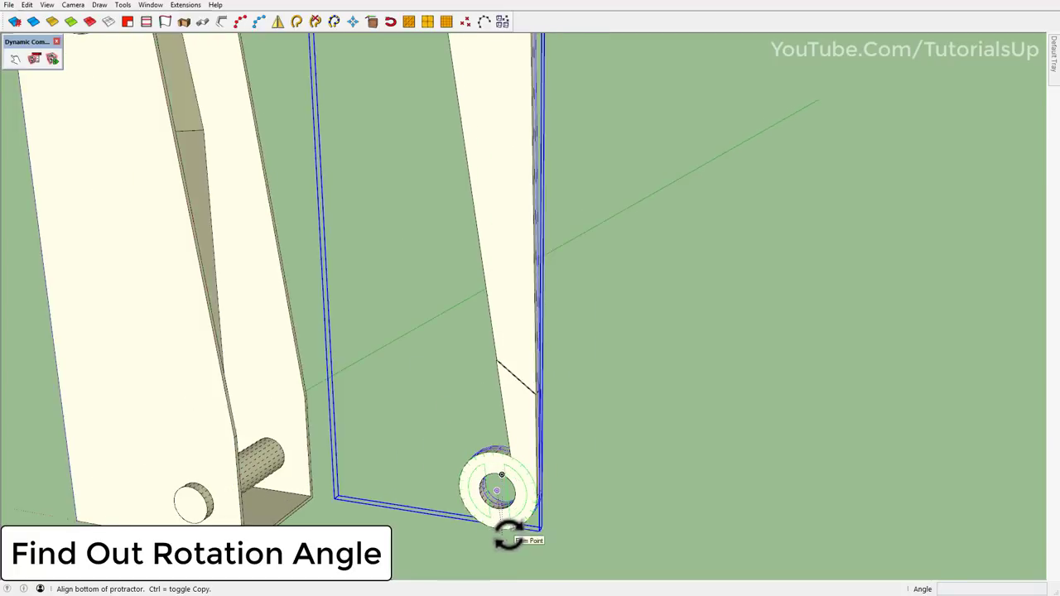
{"action": "scroll", "coordinate": [508, 537], "scroll_direction": "down", "scroll_amount": 3}
{"action": "scroll", "coordinate": [508, 535], "scroll_direction": "down", "scroll_amount": 2}
{"action": "scroll", "coordinate": [508, 535], "scroll_direction": "down", "scroll_amount": 2}
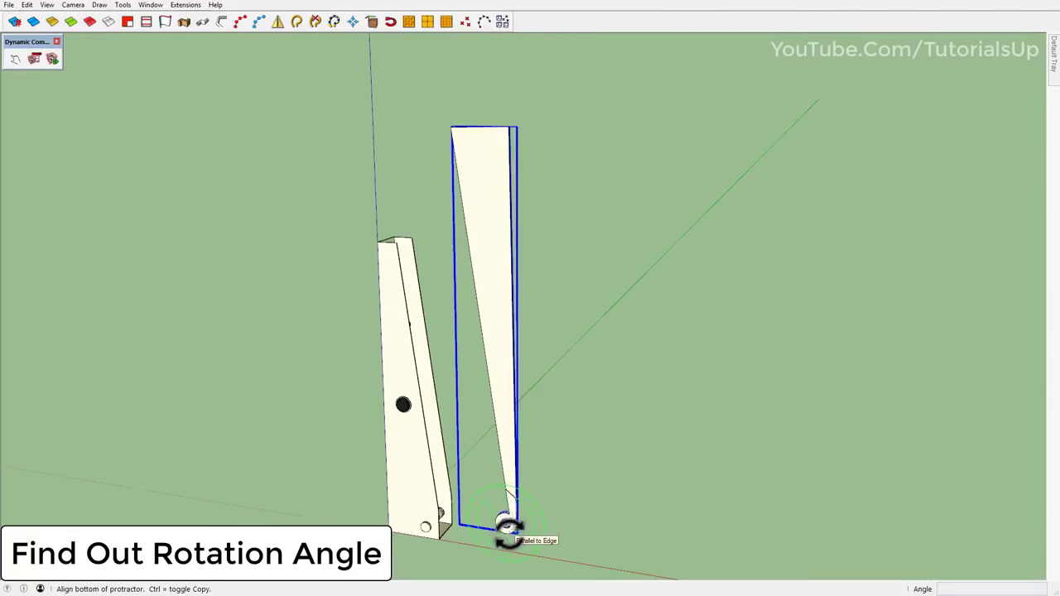
{"action": "left_click", "coordinate": [474, 90]}
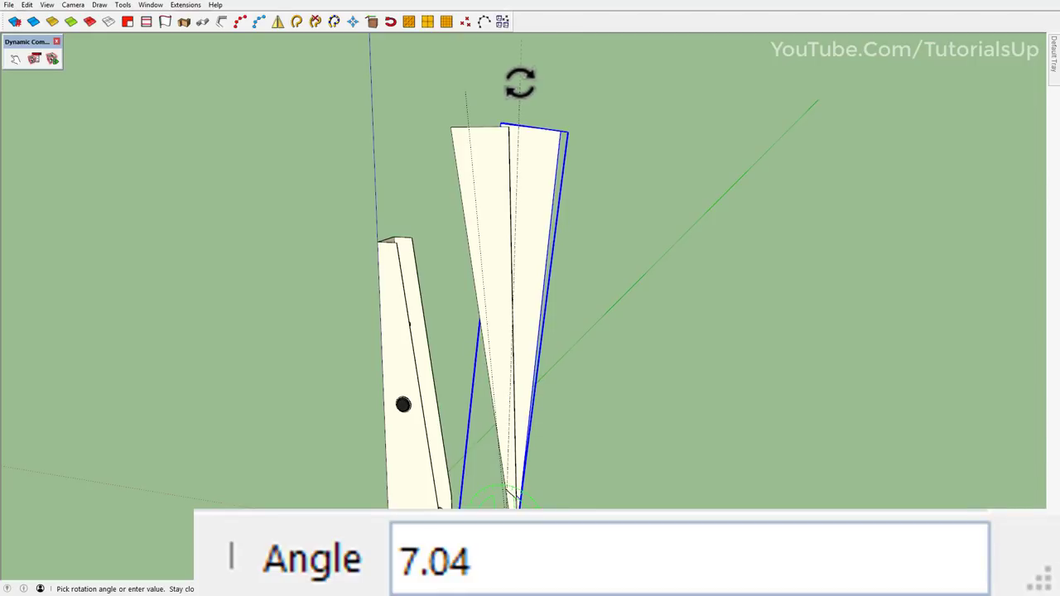
{"action": "key", "text": "space"}
{"action": "left_click", "coordinate": [520, 331]}
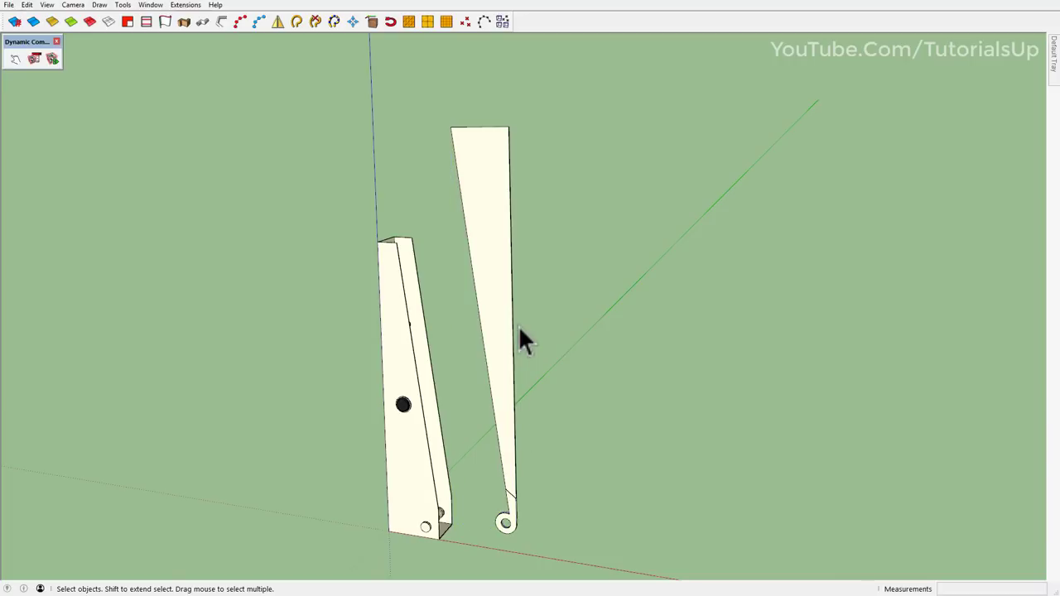
- In Component Attributes, add an onClick attribute to C1 with the value AnimateSlow("RotY",0,7)
{"action": "left_click", "coordinate": [509, 422]}
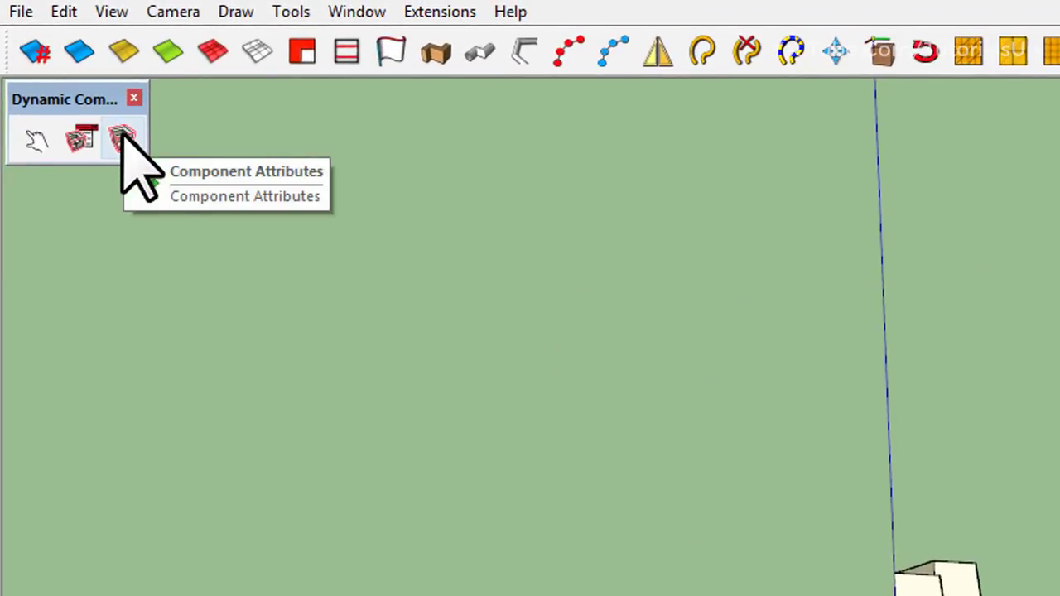
{"action": "left_click", "coordinate": [123, 136]}
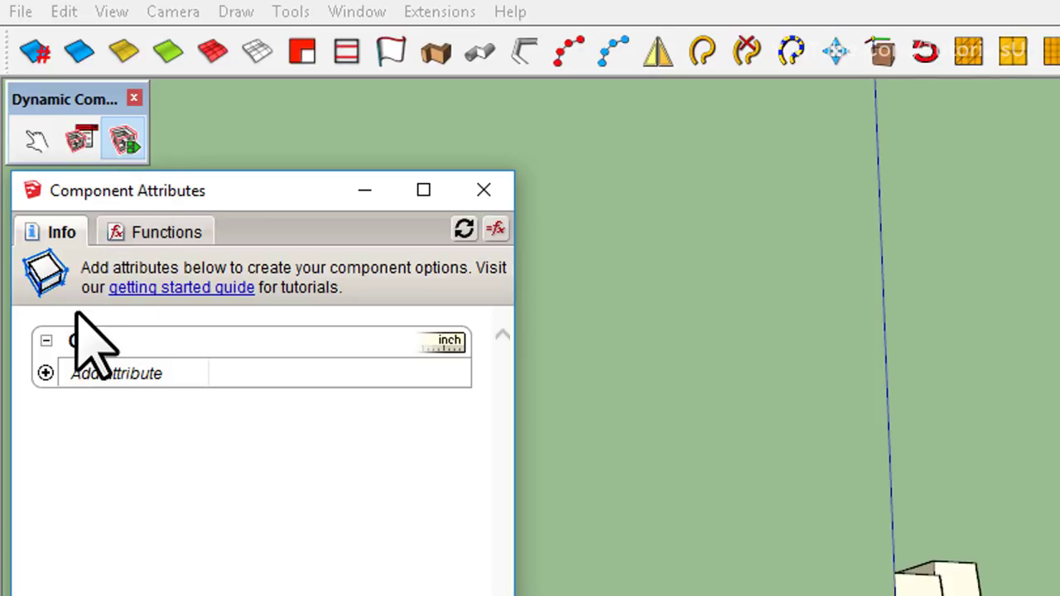
{"action": "left_click", "coordinate": [45, 373]}
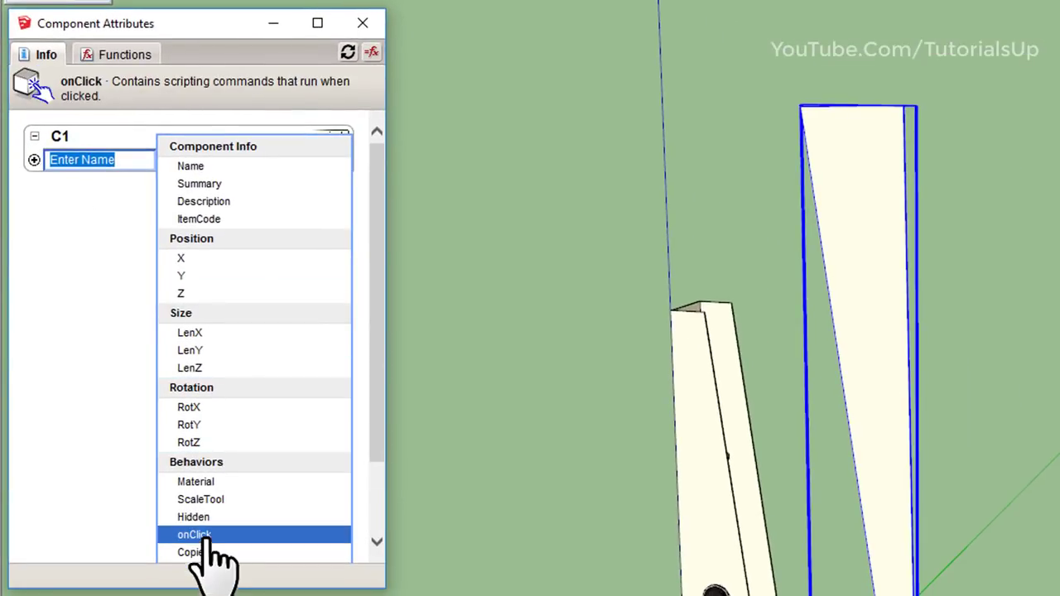
{"action": "left_click", "coordinate": [198, 535]}
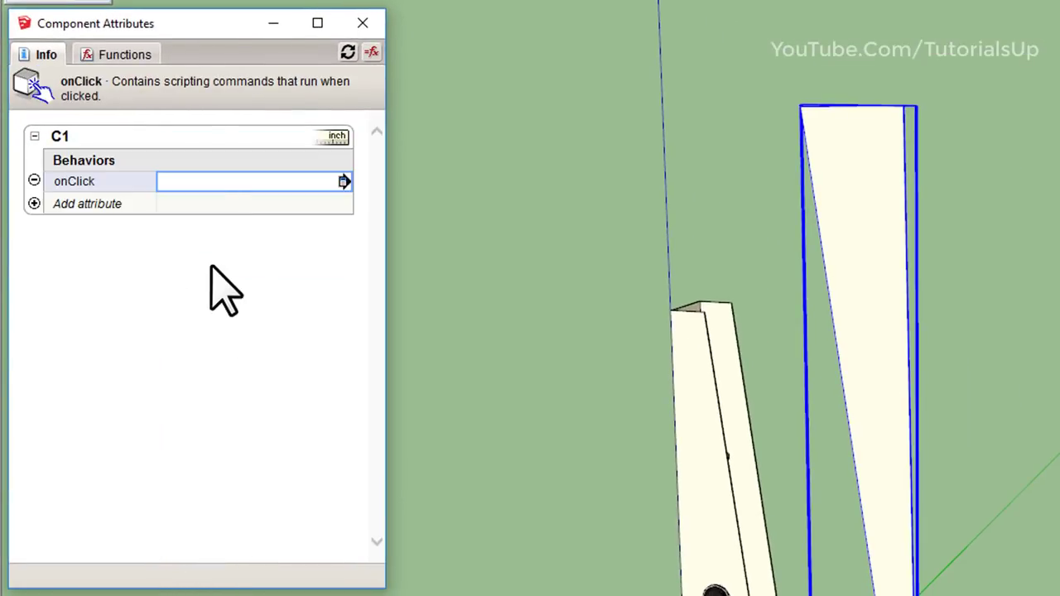
{"action": "left_click", "coordinate": [209, 182]}
{"action": "type", "text": "A"}
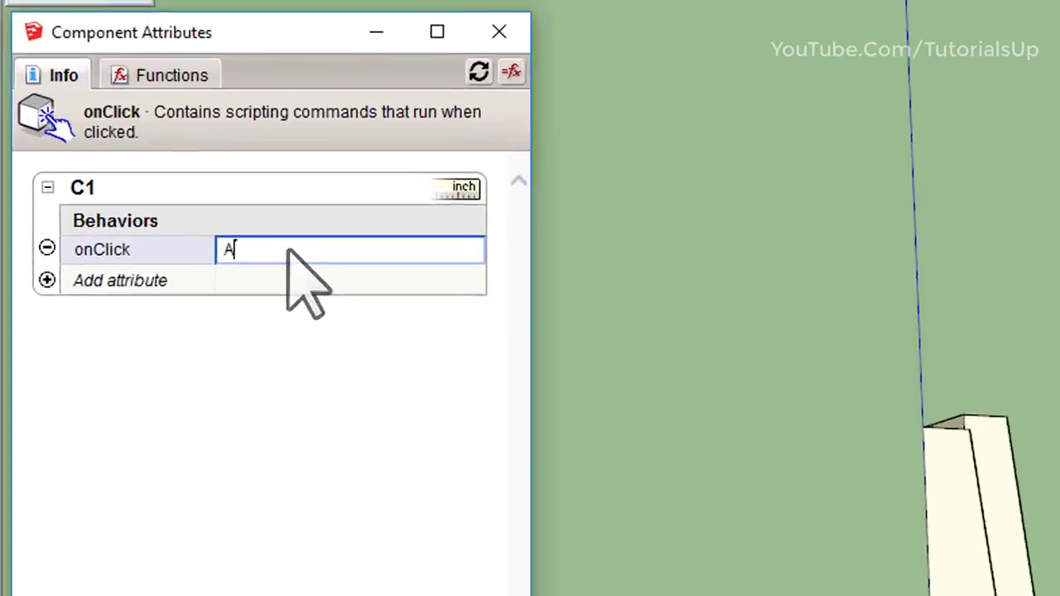
{"action": "type", "text": "n"}
{"action": "type", "text": "imateSlow(\"RotY\",0,7"}
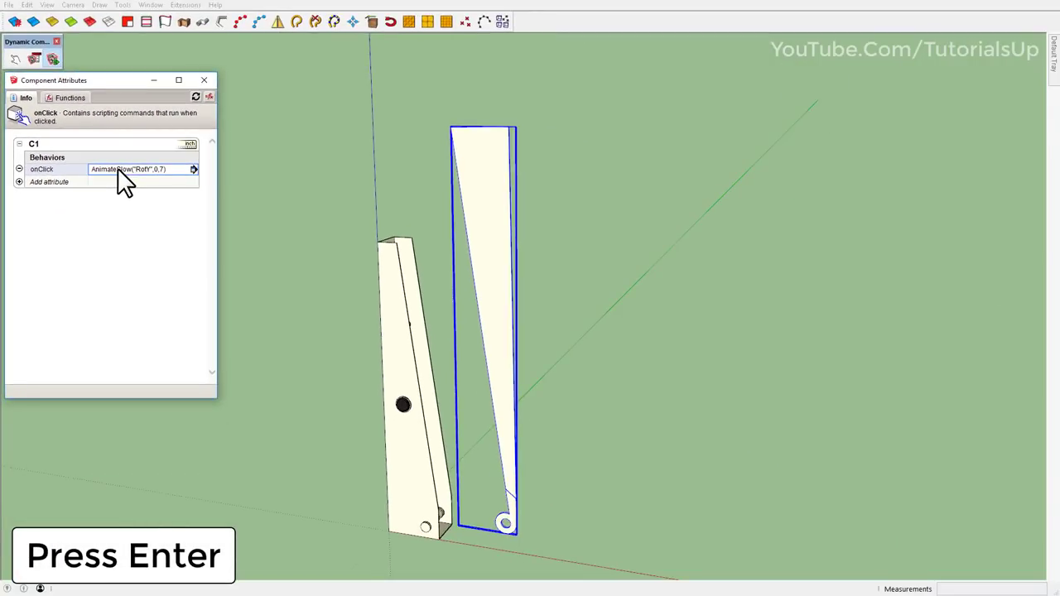
{"action": "key", "text": "Return"}
{"action": "left_click", "coordinate": [350, 185]}
{"action": "middle_click_drag", "start_coordinate": [350, 184], "coordinate": [398, 279]}
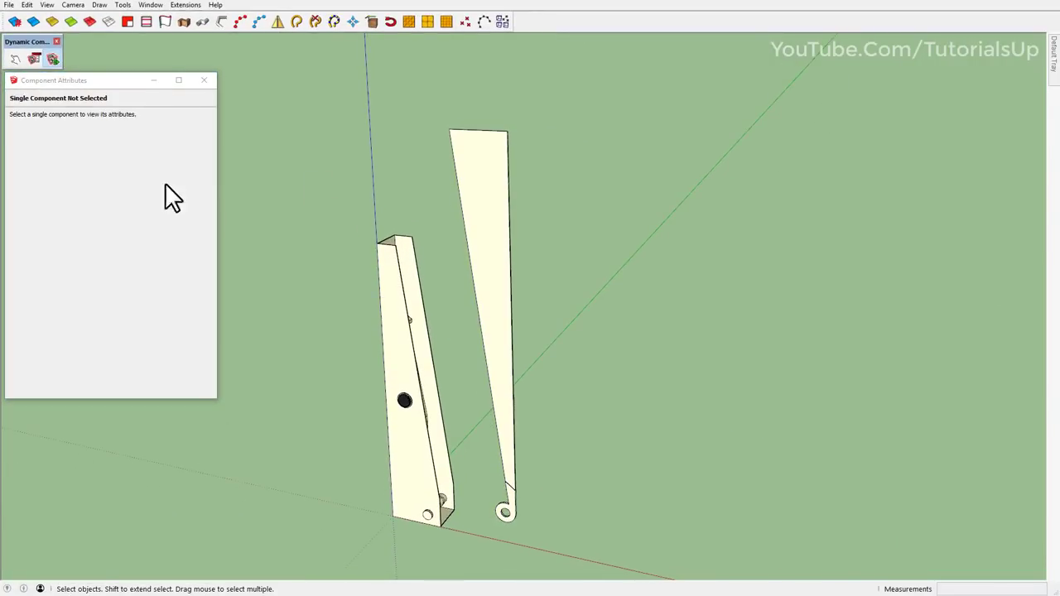
{"action": "left_click", "coordinate": [495, 220]}
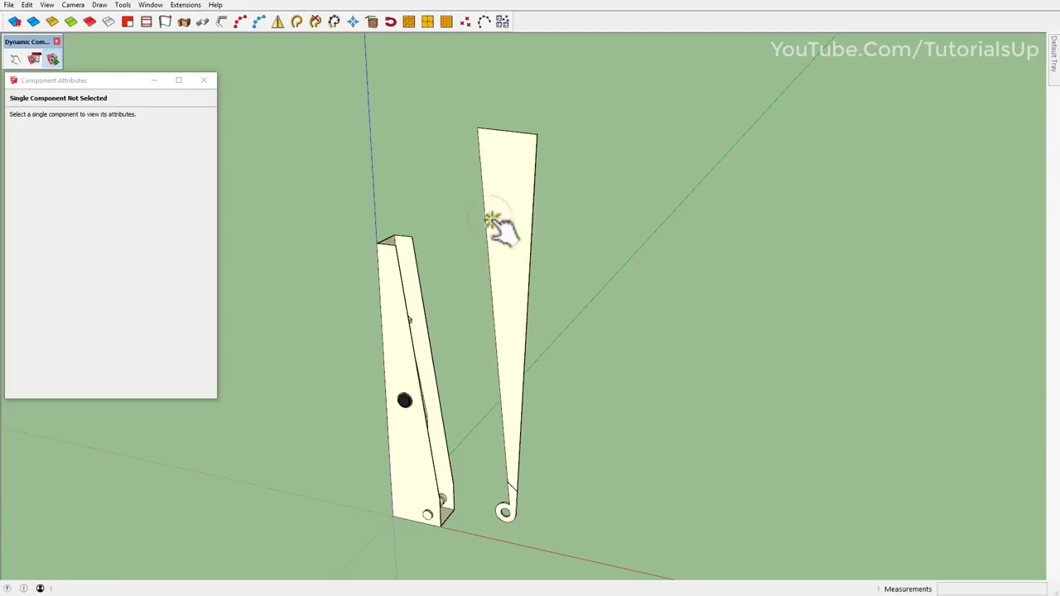
{"action": "left_click", "coordinate": [528, 256]}
{"action": "left_click", "coordinate": [512, 276]}
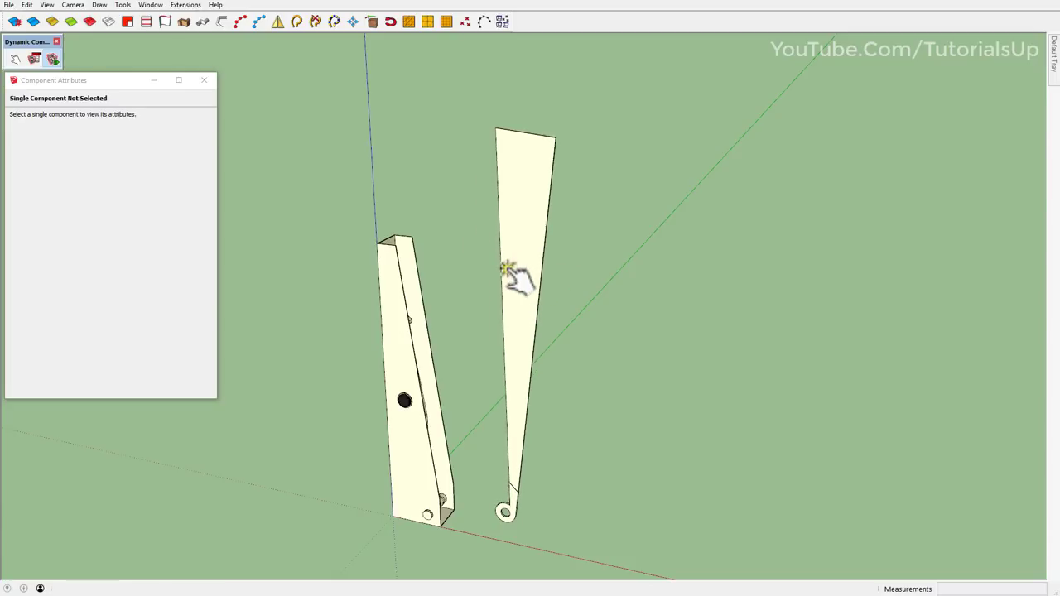
{"action": "left_click", "coordinate": [517, 272]}
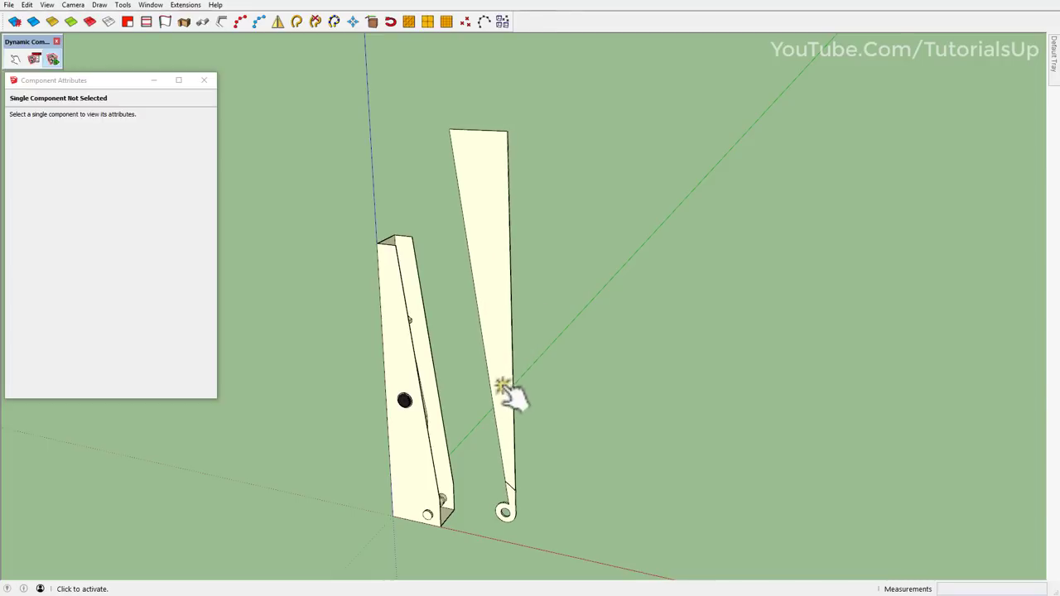
{"action": "mouse_move", "coordinate": [511, 397]}
{"action": "middle_mouse_down"}
{"action": "mouse_move", "coordinate": [426, 407]}
{"action": "mouse_move", "coordinate": [489, 406]}
{"action": "mouse_move", "coordinate": [505, 392]}
{"action": "middle_mouse_up"}
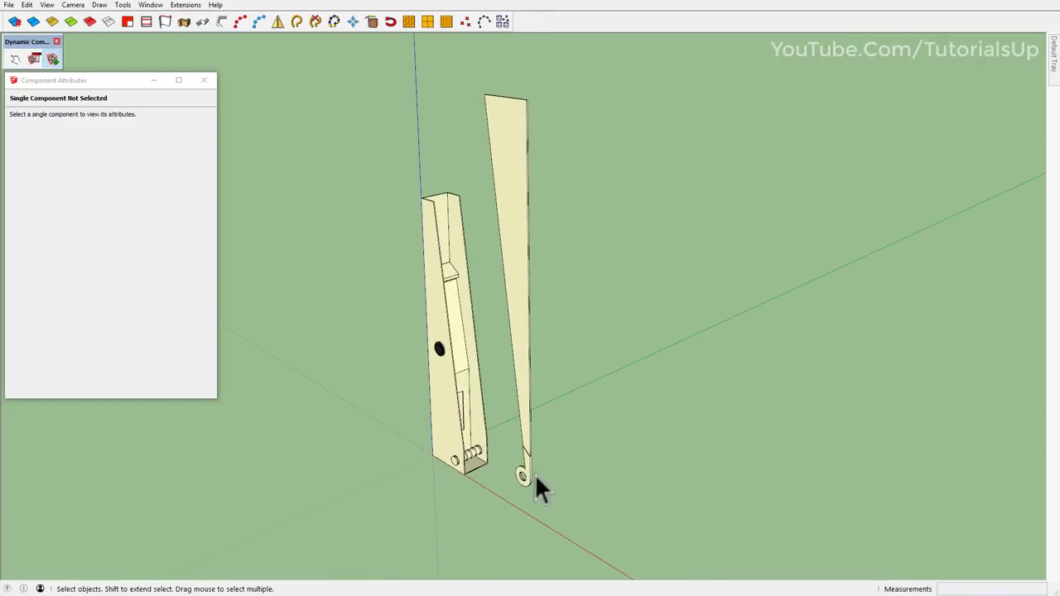
- Move the arm by its bottom endpoint so it sits against the box's right inner edge
{"action": "scroll", "coordinate": [532, 478], "scroll_direction": "up", "scroll_amount": 2}
{"action": "scroll", "coordinate": [532, 478], "scroll_direction": "up", "scroll_amount": 2}
{"action": "left_click", "coordinate": [525, 480]}
{"action": "scroll", "coordinate": [524, 482], "scroll_direction": "up", "scroll_amount": 2}
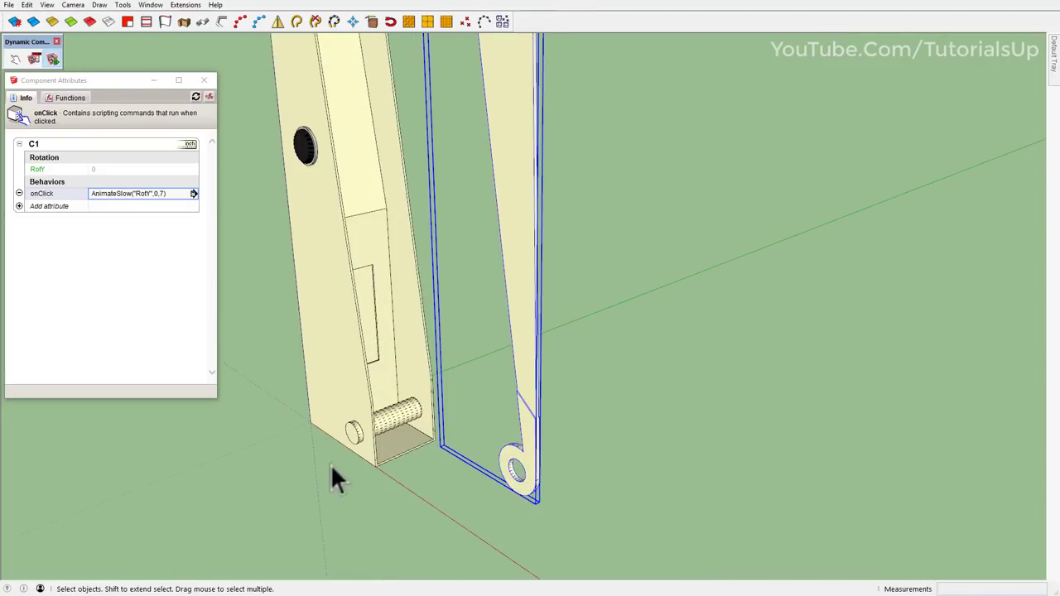
{"action": "scroll", "coordinate": [336, 481], "scroll_direction": "up", "scroll_amount": 2}
{"action": "scroll", "coordinate": [373, 460], "scroll_direction": "up", "scroll_amount": 2}
{"action": "scroll", "coordinate": [379, 467], "scroll_direction": "up", "scroll_amount": 1}
{"action": "key", "text": "m"}
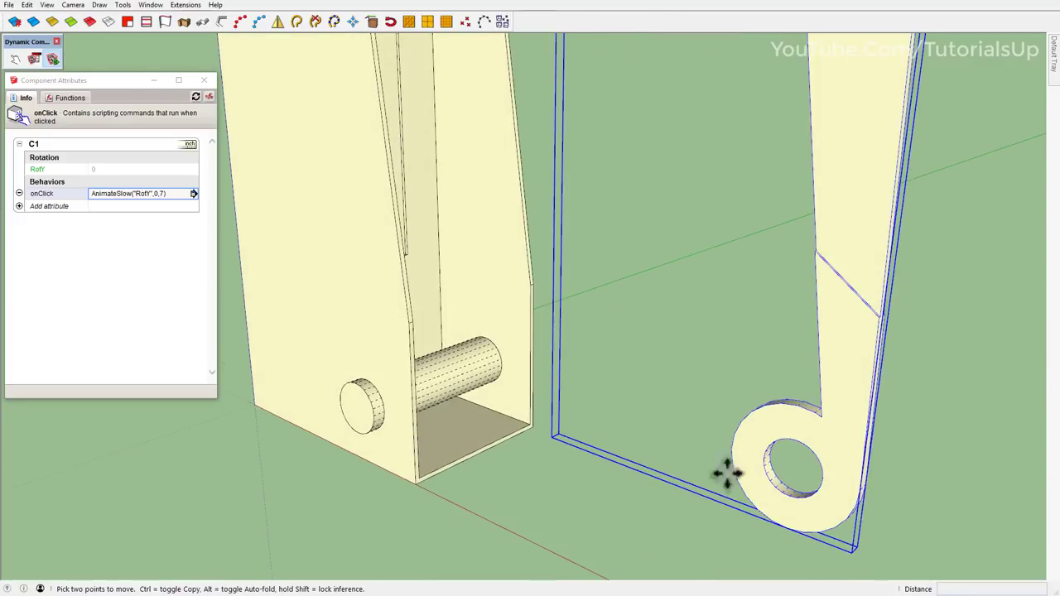
{"action": "left_click", "coordinate": [794, 468]}
{"action": "middle_click_drag", "start_coordinate": [840, 462], "coordinate": [570, 427]}
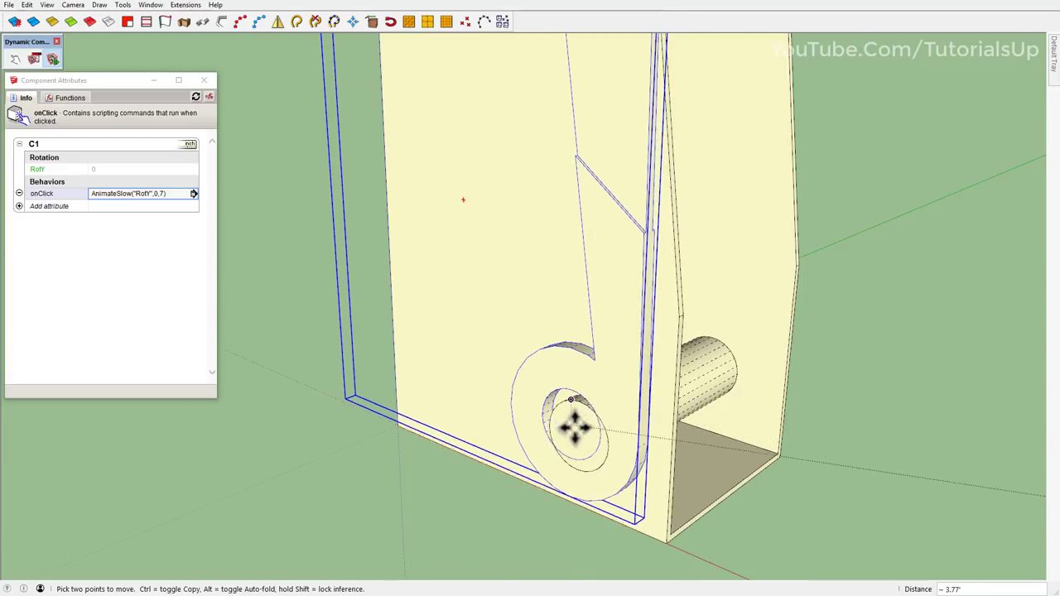
{"action": "mouse_move", "coordinate": [578, 435]}
{"action": "middle_mouse_down"}
{"action": "mouse_move", "coordinate": [621, 440]}
{"action": "mouse_move", "coordinate": [535, 442]}
{"action": "middle_mouse_up"}
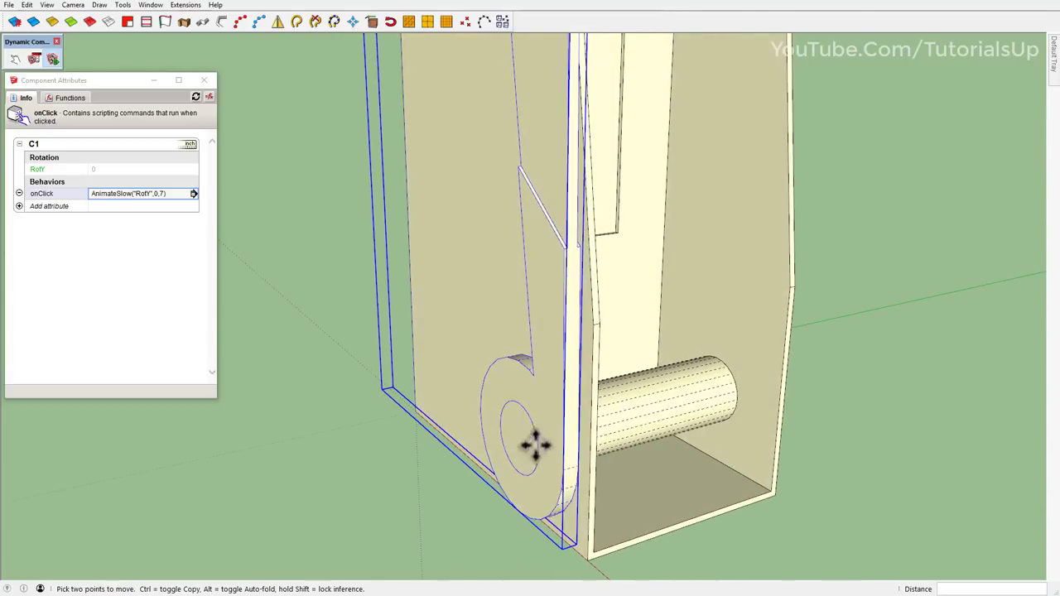
{"action": "left_click", "coordinate": [579, 469]}
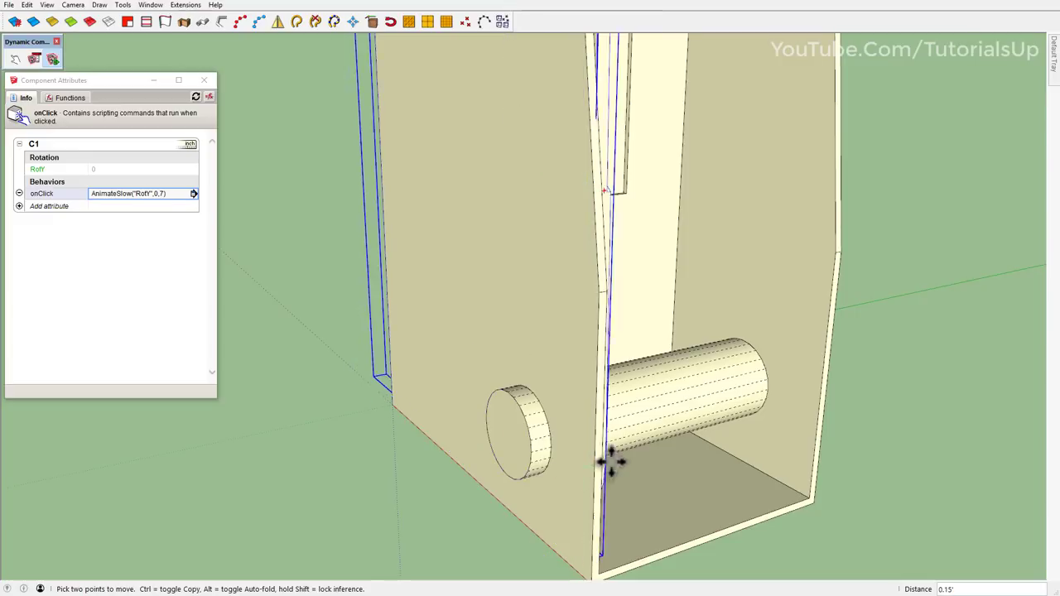
{"action": "left_click", "coordinate": [806, 497]}
{"action": "middle_click_drag", "start_coordinate": [670, 490], "coordinate": [731, 479]}
{"action": "scroll", "coordinate": [720, 480], "scroll_direction": "up", "scroll_amount": 2}
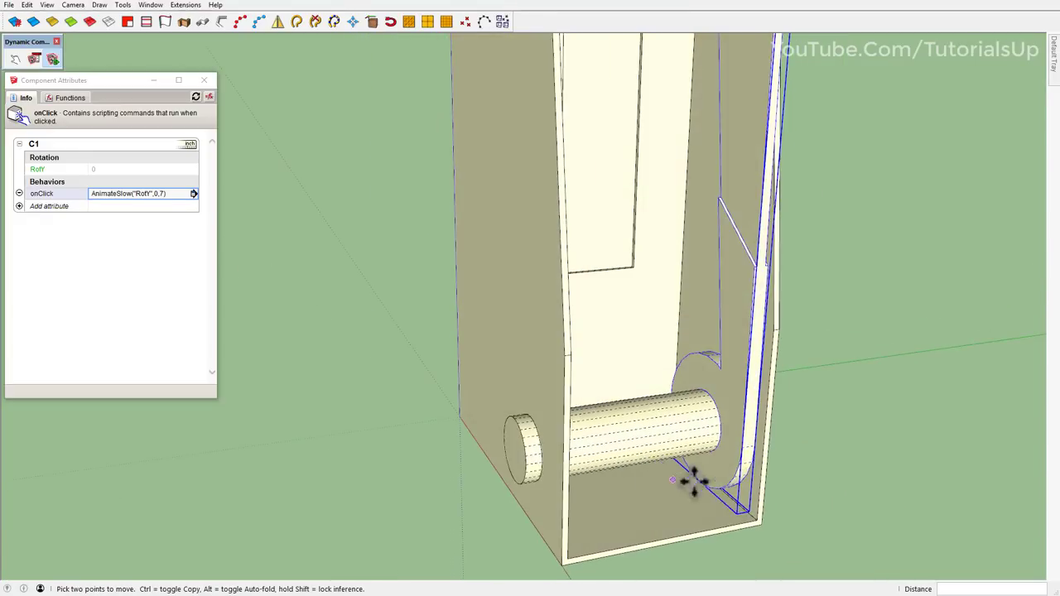
{"action": "scroll", "coordinate": [738, 498], "scroll_direction": "up", "scroll_amount": 1}
{"action": "scroll", "coordinate": [746, 464], "scroll_direction": "up", "scroll_amount": 1}
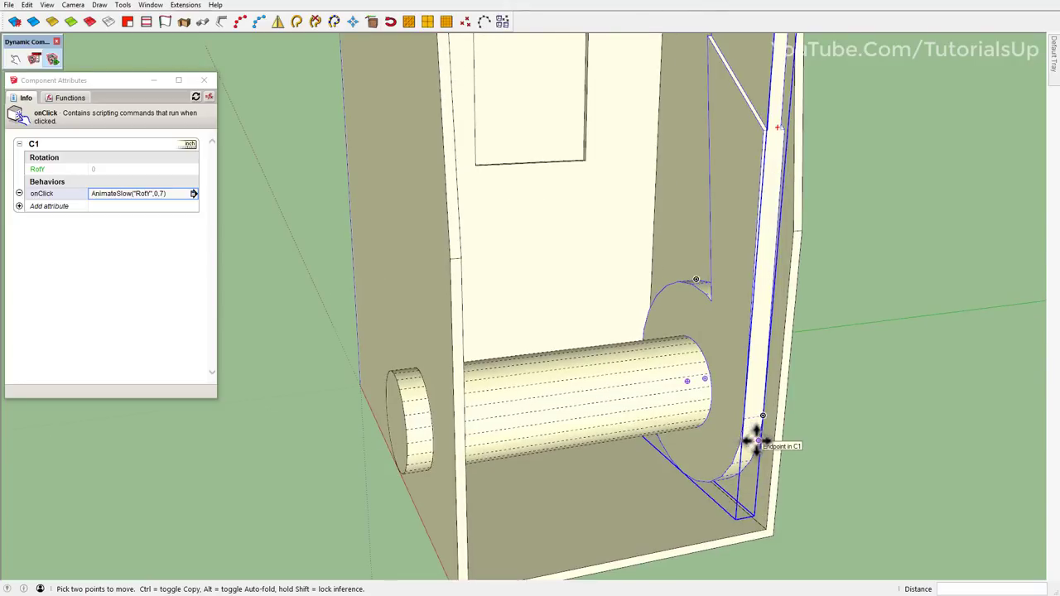
- Copy the arm and array it into 13 evenly spaced copies across the box
{"action": "left_click", "coordinate": [756, 441]}
{"action": "key", "text": "ctrl"}
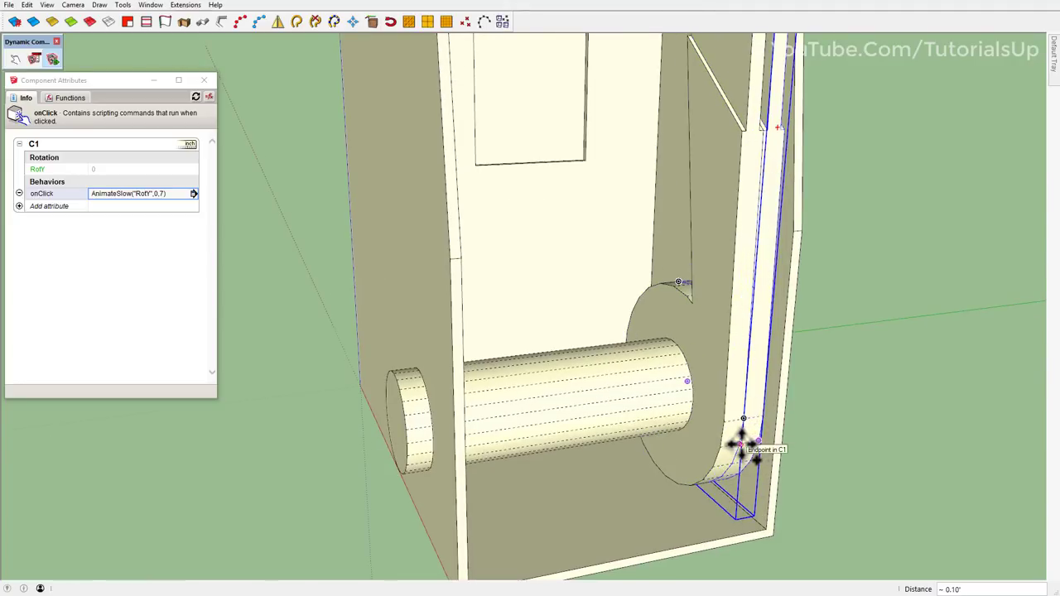
{"action": "type", "text": "13x"}
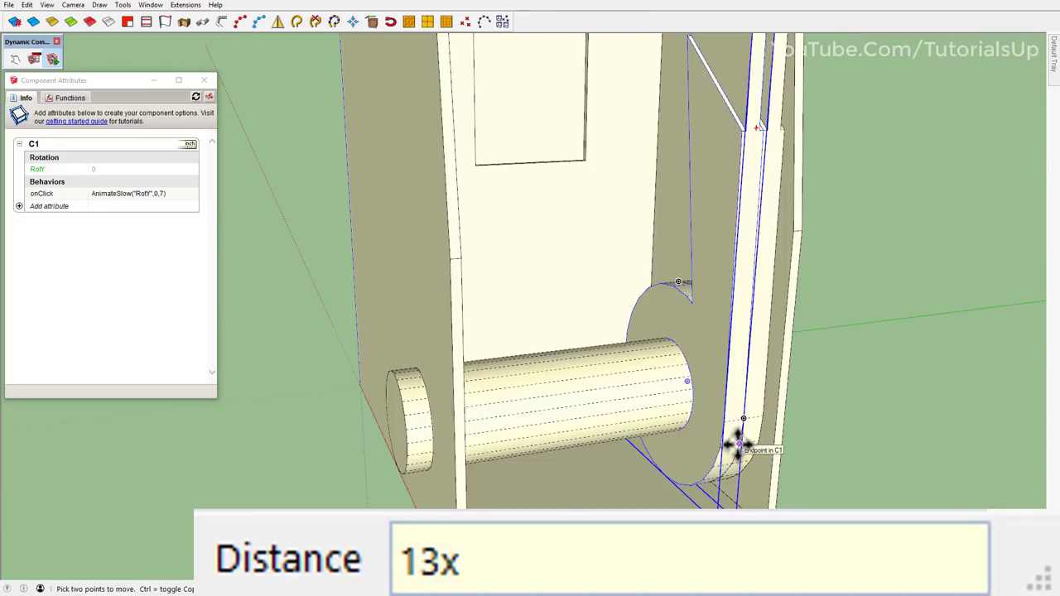
{"action": "key", "text": "Return"}
{"action": "key", "text": "space"}
{"action": "scroll", "coordinate": [598, 365], "scroll_direction": "down", "scroll_amount": 3}
- With the Interact tool, swing the front board open and then back closed
{"action": "scroll", "coordinate": [560, 349], "scroll_direction": "down", "scroll_amount": 1}
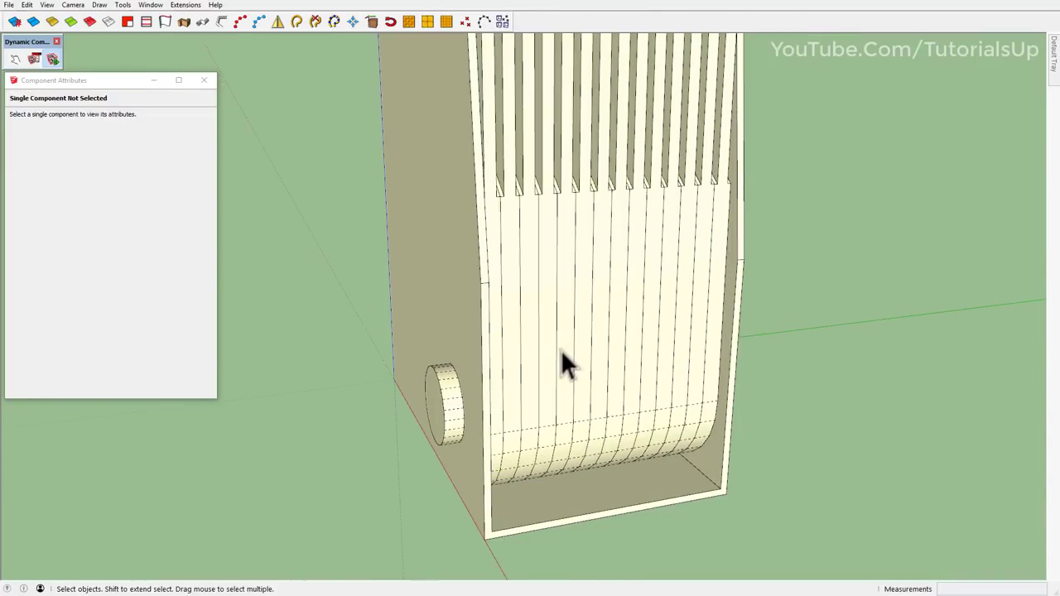
{"action": "mouse_move", "coordinate": [561, 350]}
{"action": "middle_mouse_down"}
{"action": "mouse_move", "coordinate": [422, 355]}
{"action": "mouse_move", "coordinate": [555, 405]}
{"action": "mouse_move", "coordinate": [523, 436]}
{"action": "mouse_move", "coordinate": [499, 436]}
{"action": "mouse_move", "coordinate": [492, 208]}
{"action": "mouse_move", "coordinate": [531, 147]}
{"action": "mouse_move", "coordinate": [433, 140]}
{"action": "middle_mouse_up"}
{"action": "scroll", "coordinate": [532, 147], "scroll_direction": "up", "scroll_amount": 2}
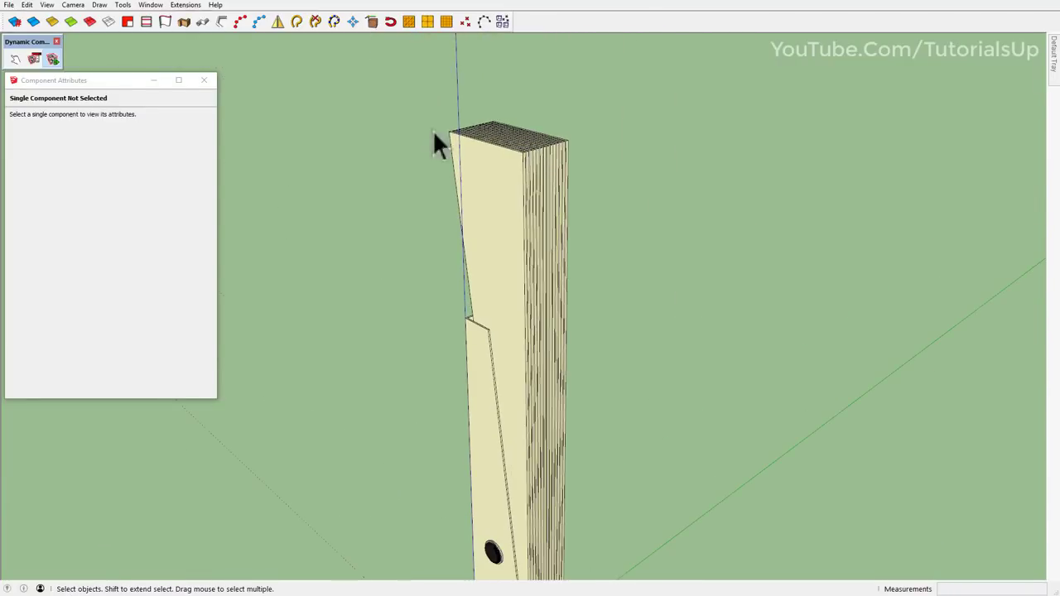
{"action": "left_click", "coordinate": [13, 62]}
{"action": "left_click", "coordinate": [551, 224]}
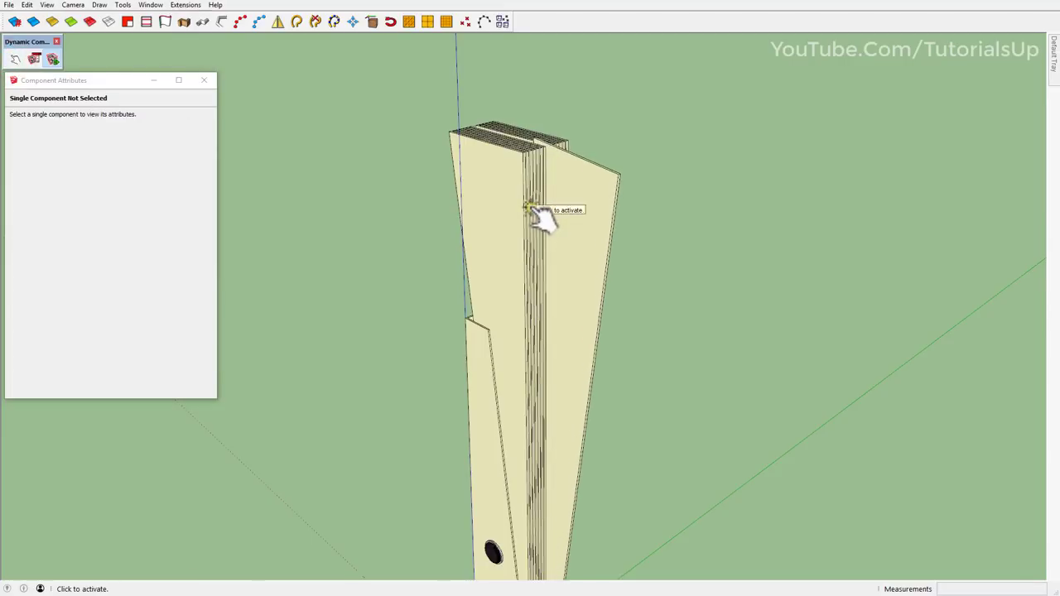
{"action": "left_click", "coordinate": [605, 199]}
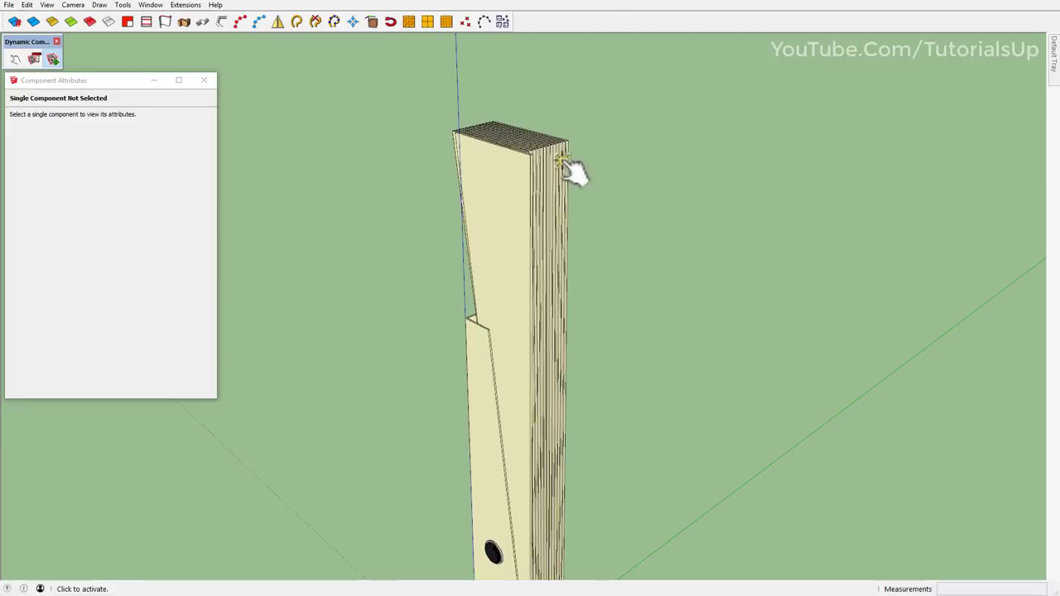
- Orbit around the board stack and select the outermost board to show its attributes
{"action": "mouse_move", "coordinate": [569, 171]}
{"action": "middle_mouse_down"}
{"action": "mouse_move", "coordinate": [541, 224]}
{"action": "mouse_move", "coordinate": [560, 240]}
{"action": "middle_mouse_up"}
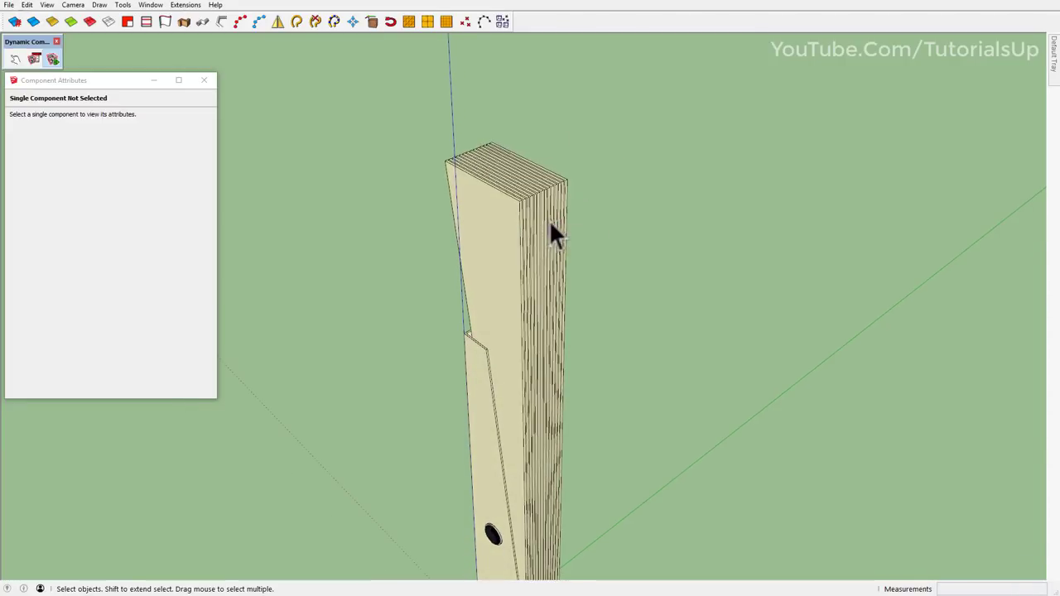
{"action": "scroll", "coordinate": [530, 182], "scroll_direction": "up", "scroll_amount": 1}
{"action": "scroll", "coordinate": [498, 172], "scroll_direction": "up", "scroll_amount": 2}
{"action": "scroll", "coordinate": [431, 141], "scroll_direction": "up", "scroll_amount": 2}
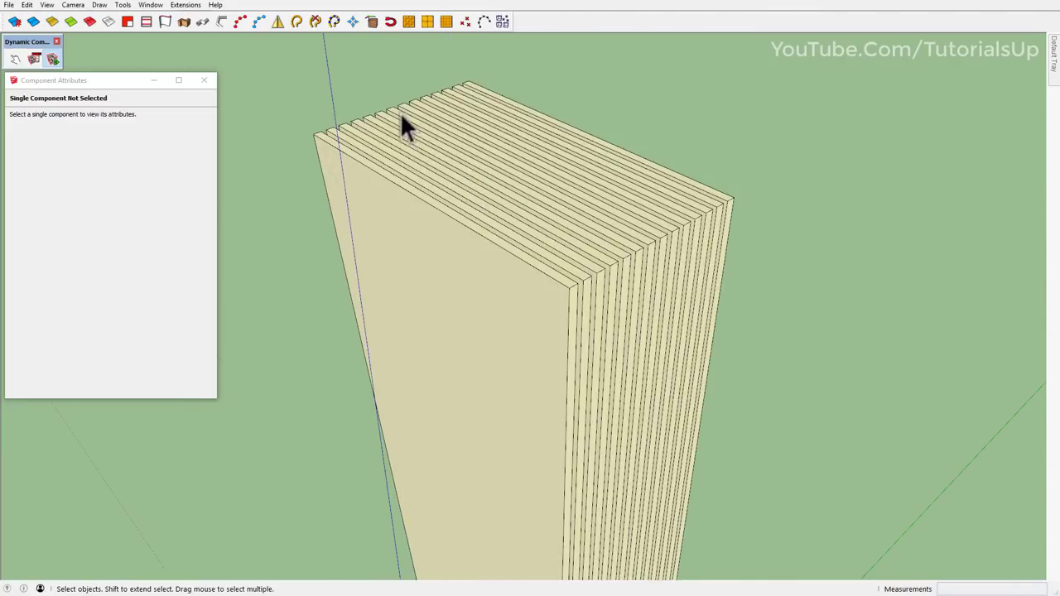
{"action": "scroll", "coordinate": [404, 125], "scroll_direction": "up", "scroll_amount": 1}
{"action": "scroll", "coordinate": [435, 149], "scroll_direction": "up", "scroll_amount": 2}
{"action": "mouse_move", "coordinate": [551, 199]}
{"action": "middle_mouse_down"}
{"action": "mouse_move", "coordinate": [627, 282]}
{"action": "mouse_move", "coordinate": [497, 276]}
{"action": "middle_mouse_up"}
{"action": "scroll", "coordinate": [837, 331], "scroll_direction": "down", "scroll_amount": 2}
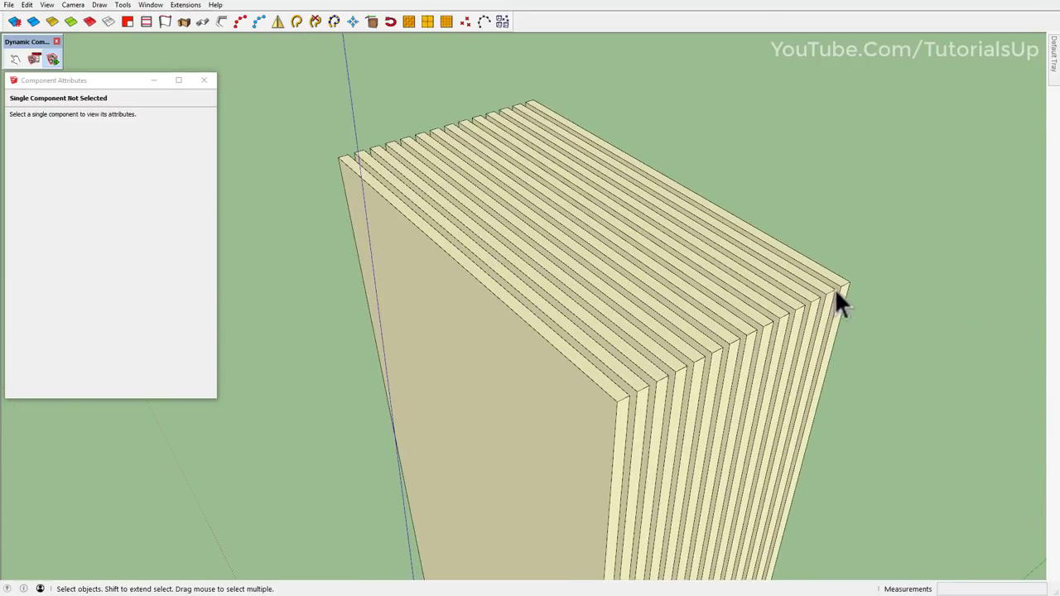
{"action": "left_click", "coordinate": [839, 287]}
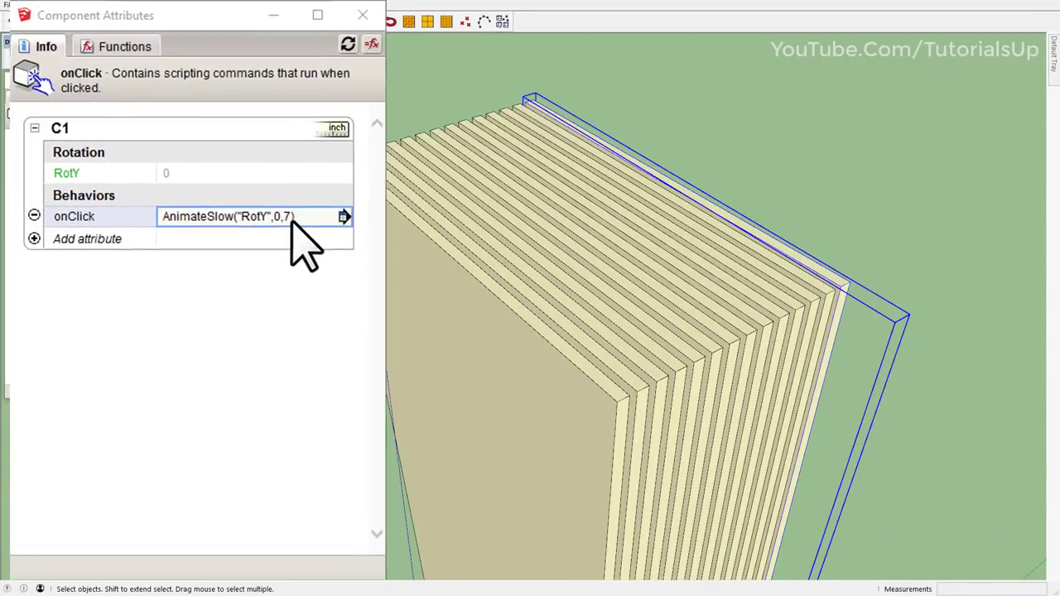
- Rename the outermost board's component from C1 to C2
{"action": "left_click", "coordinate": [161, 193]}
{"action": "type", "text": "0"}
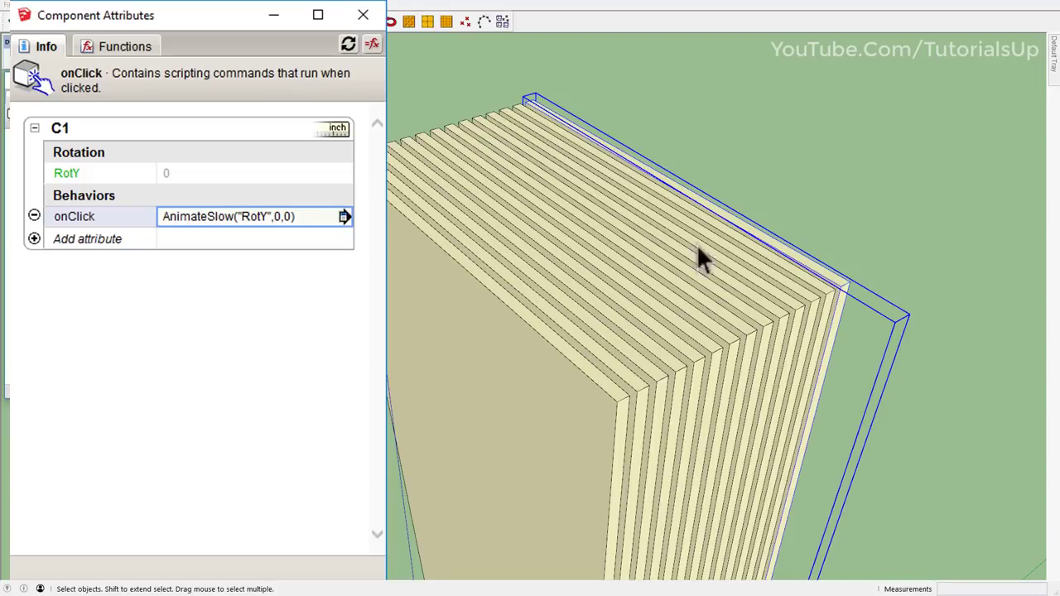
{"action": "left_click", "coordinate": [765, 256]}
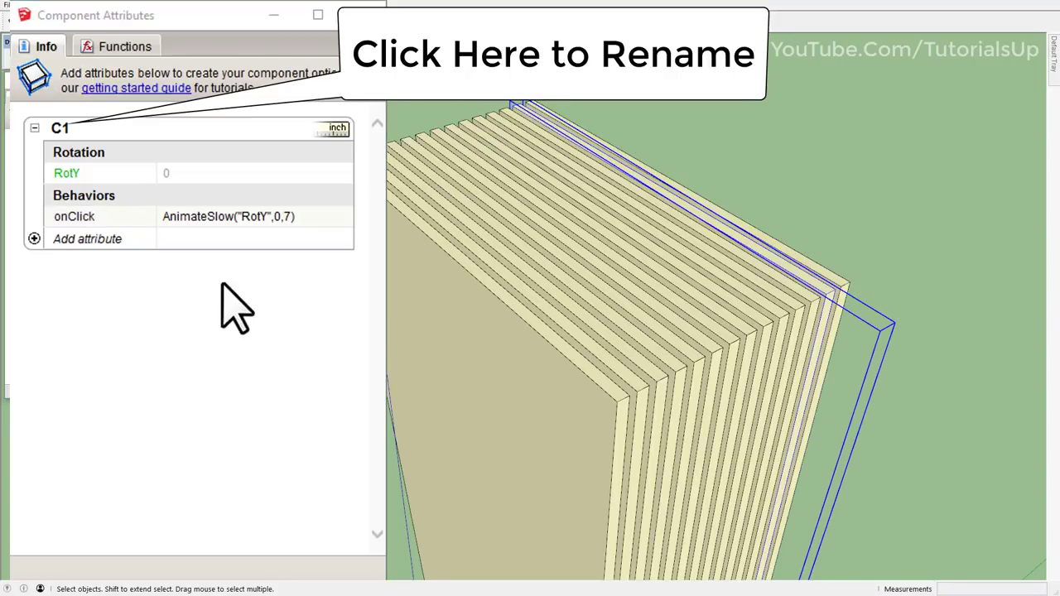
{"action": "left_click", "coordinate": [60, 129]}
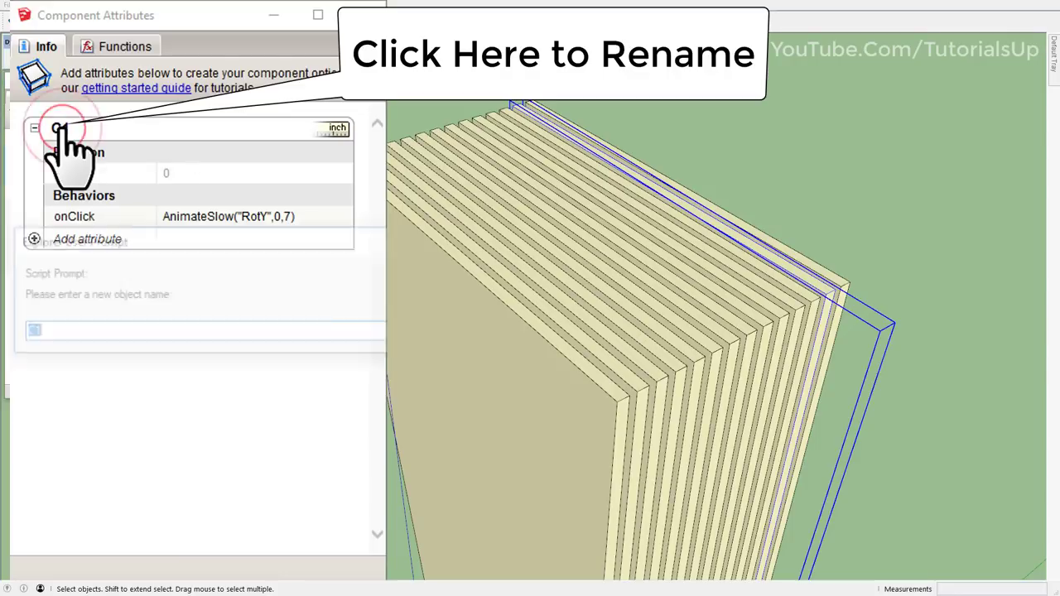
{"action": "left_click", "coordinate": [86, 333]}
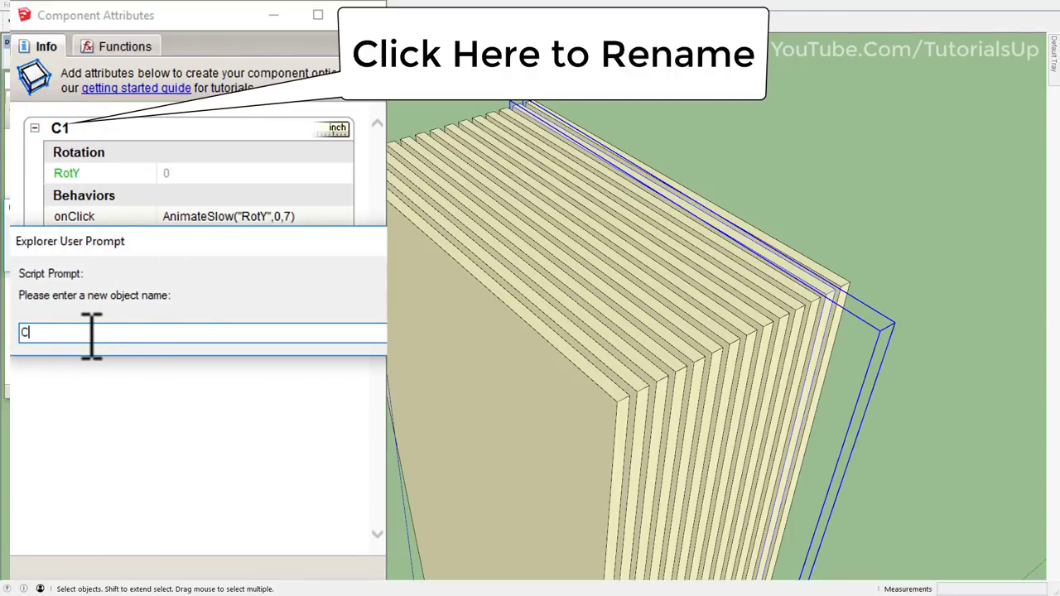
{"action": "type", "text": "2"}
{"action": "key", "text": "Return"}
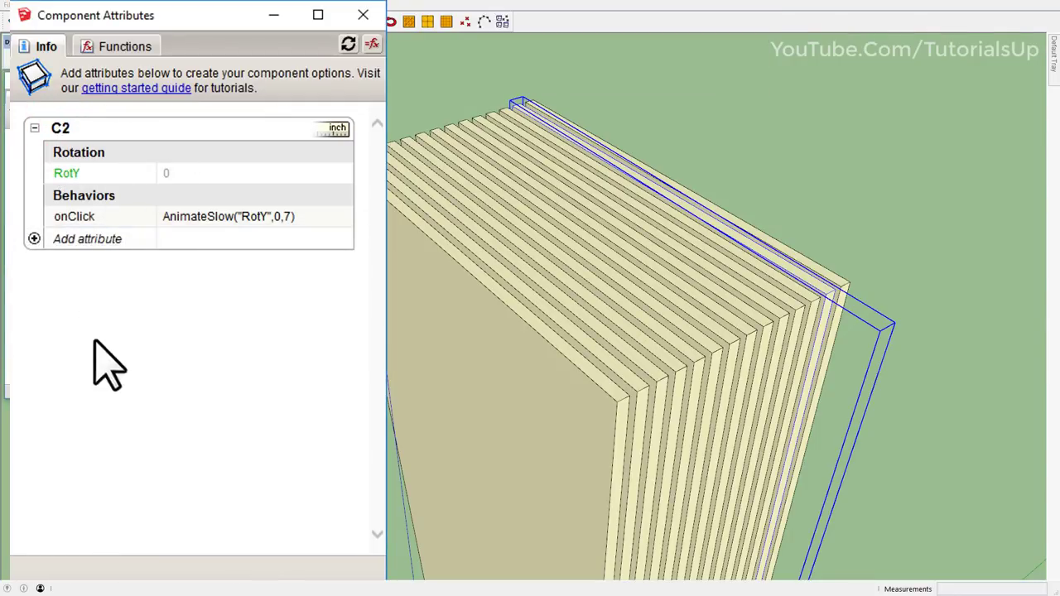
- Review its AnimateSlow("RotY",0,7) onClick formula, leaving the value unchanged
{"action": "left_click", "coordinate": [294, 217]}
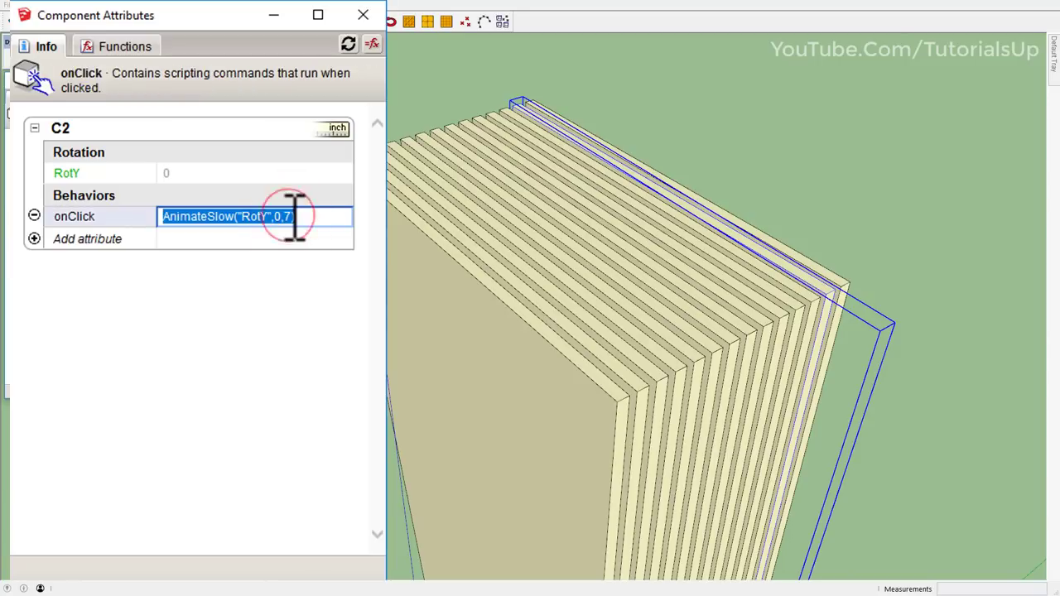
{"action": "left_click", "coordinate": [294, 217]}
{"action": "double_click", "coordinate": [287, 217]}
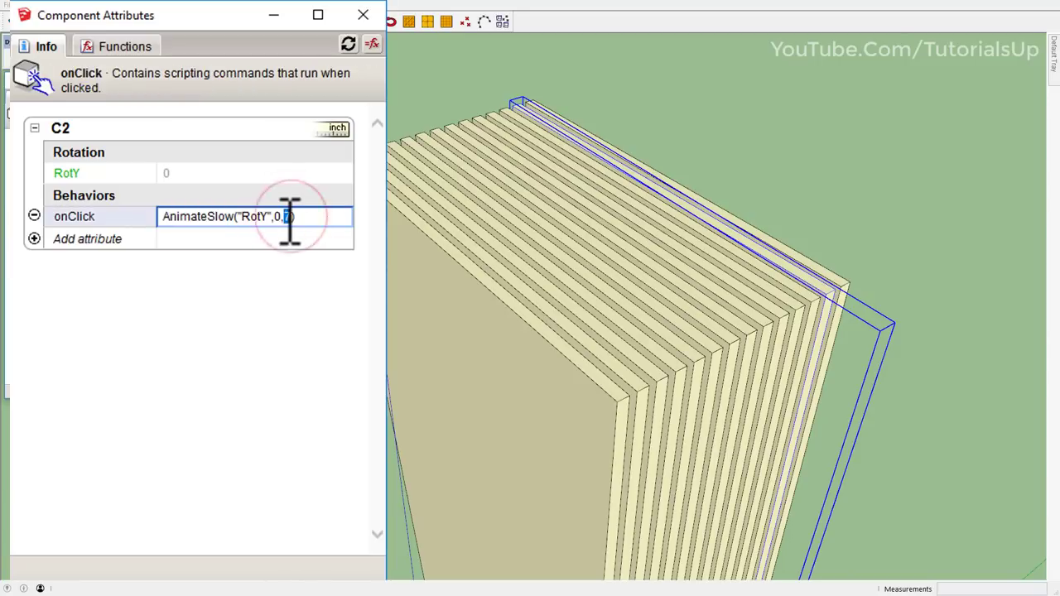
{"action": "left_click", "coordinate": [251, 340]}
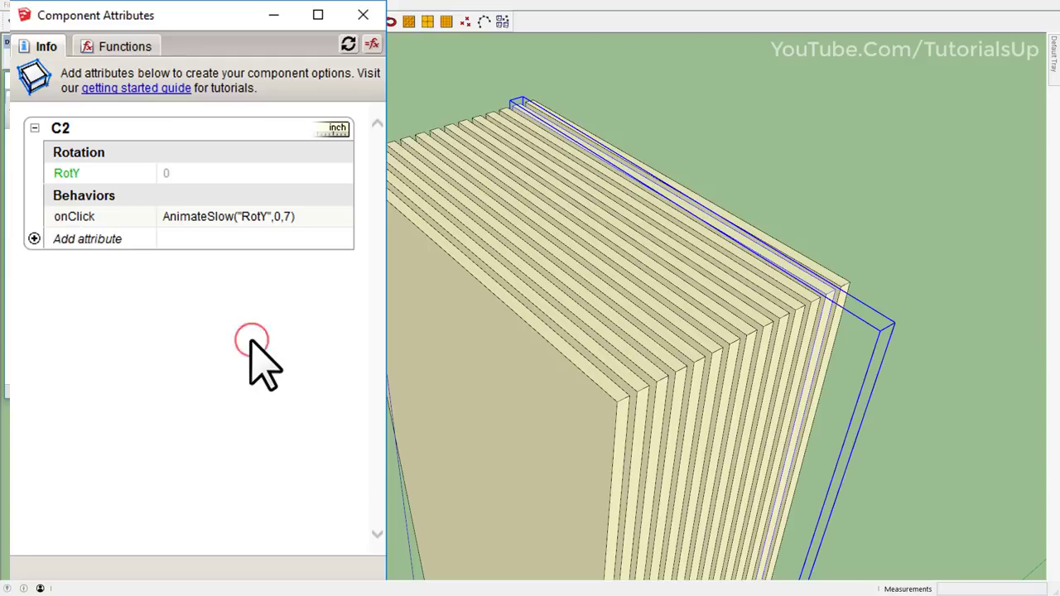
- Select the next board and work out the new rotation 7 + 7 = 14 in the calculator
{"action": "left_click", "coordinate": [809, 302]}
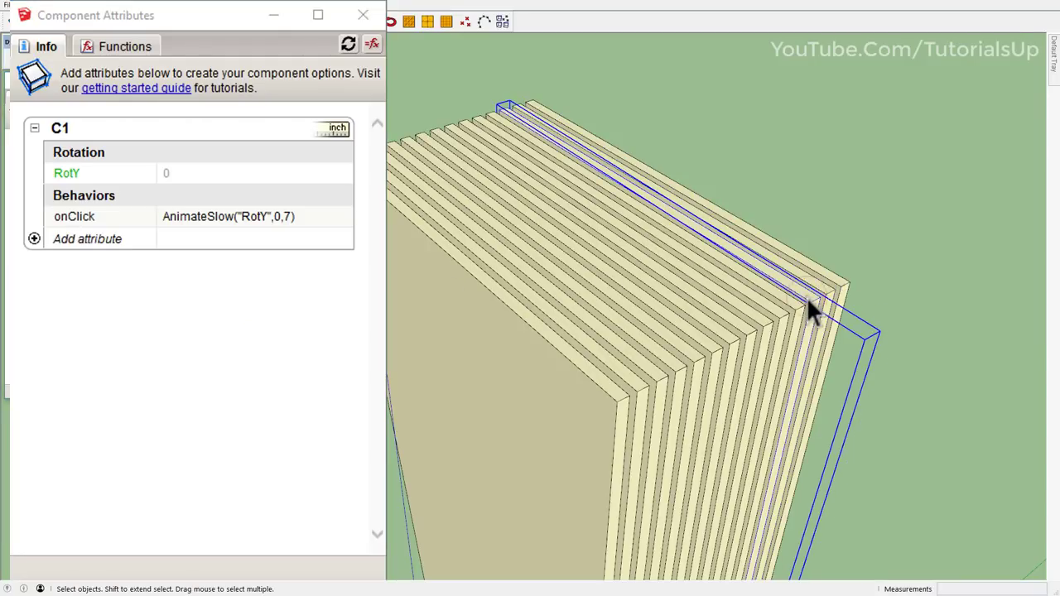
{"action": "key", "text": "alt+Tab"}
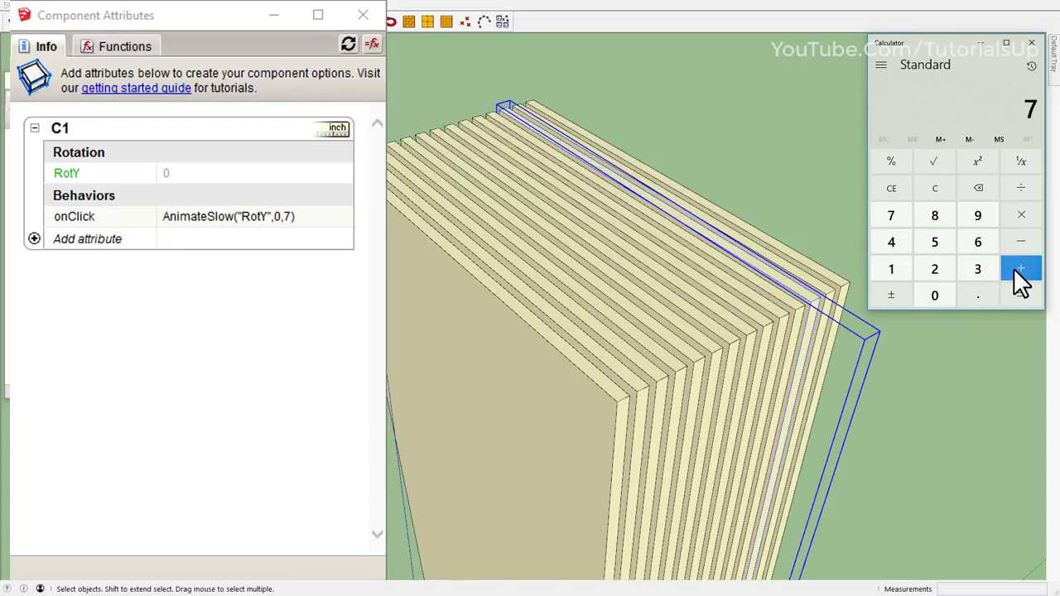
{"action": "left_click", "coordinate": [891, 217]}
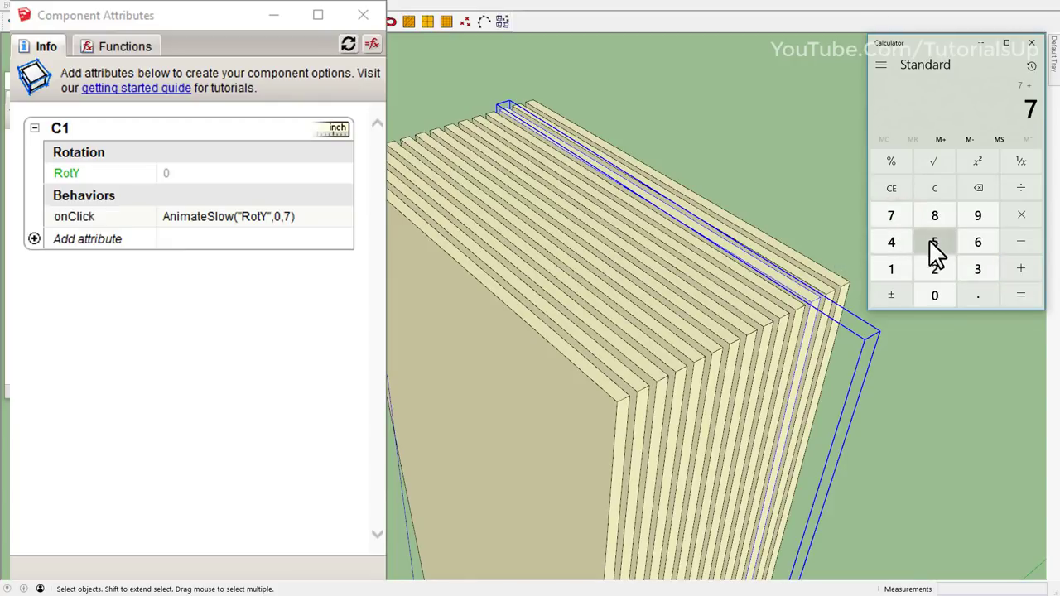
{"action": "left_click", "coordinate": [1022, 299]}
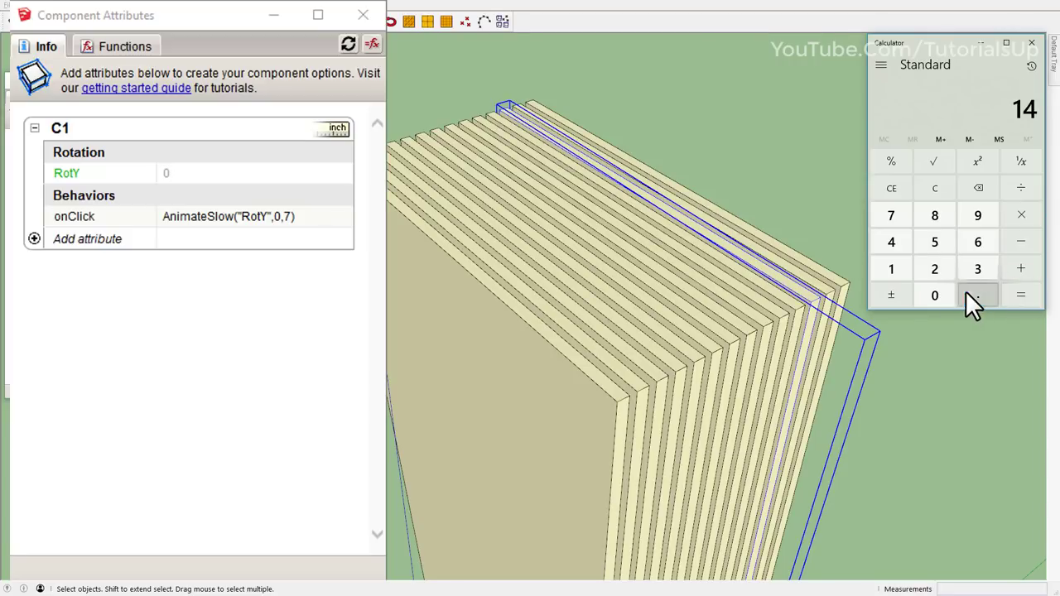
- Rename this board C3 and change its onClick to AnimateSlow("RotY",0,14)
{"action": "left_click", "coordinate": [58, 128]}
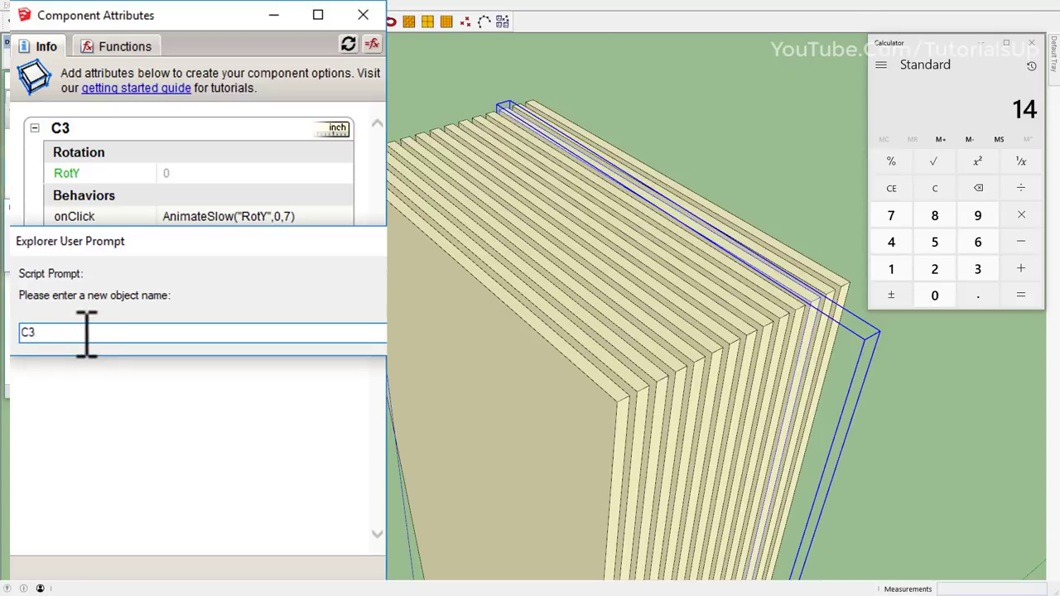
{"action": "key", "text": "Return"}
{"action": "left_click", "coordinate": [284, 221]}
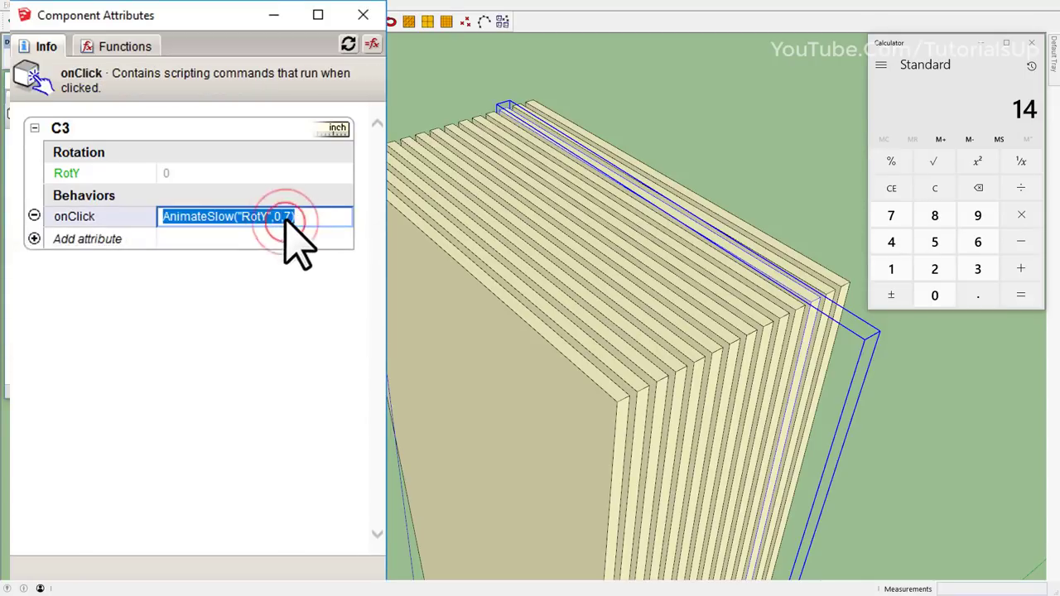
{"action": "left_click", "coordinate": [294, 220]}
{"action": "type", "text": "14"}
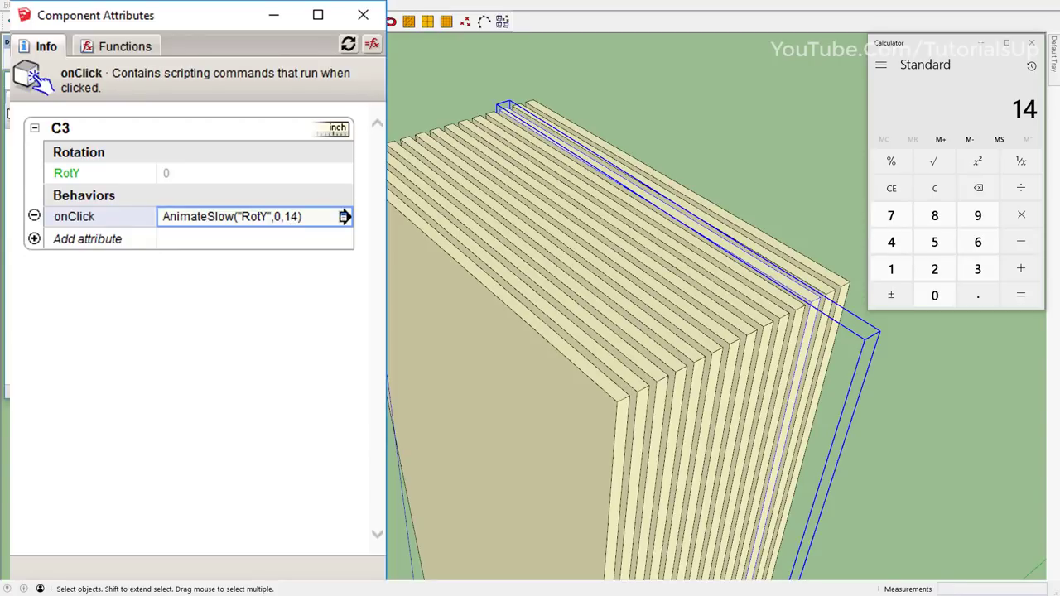
- Rename the next plank C4 and set its onClick to AnimateSlow("RotY",0,21)
{"action": "left_click", "coordinate": [788, 303]}
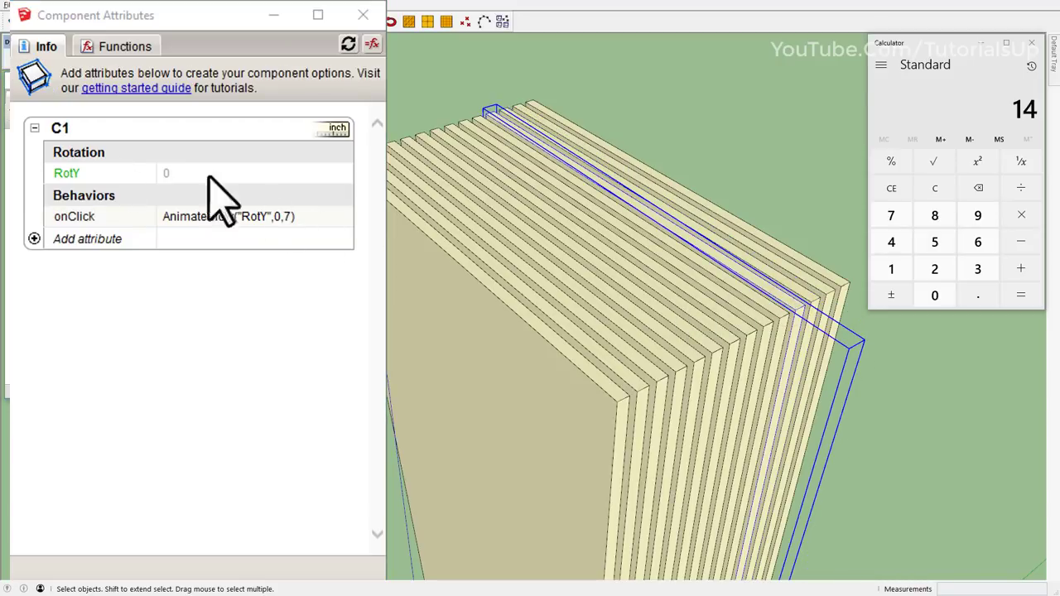
{"action": "double_click", "coordinate": [63, 129]}
{"action": "left_click", "coordinate": [110, 333]}
{"action": "type", "text": "C4"}
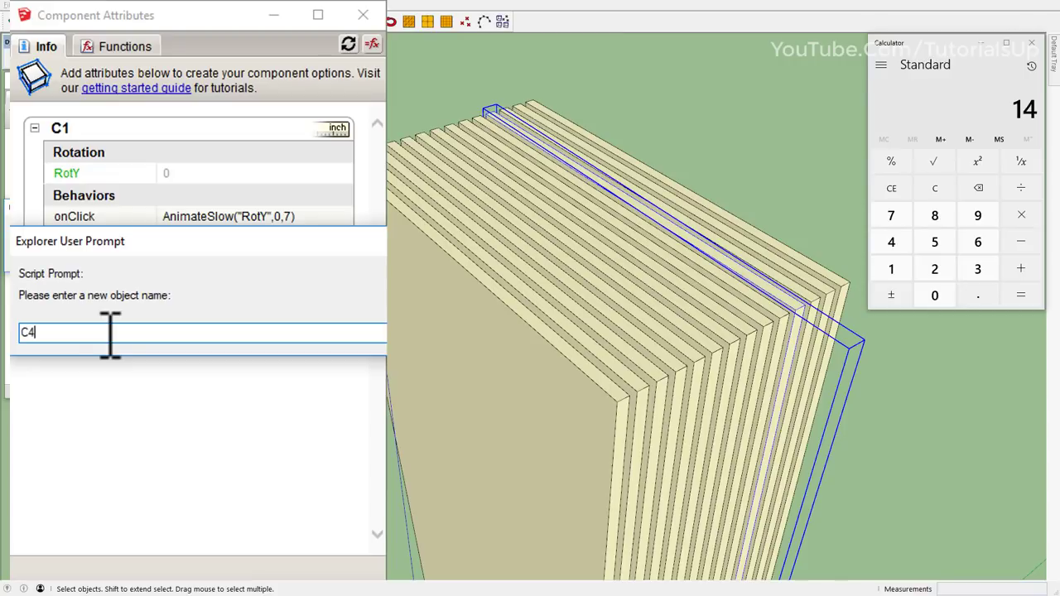
{"action": "key", "text": "Return"}
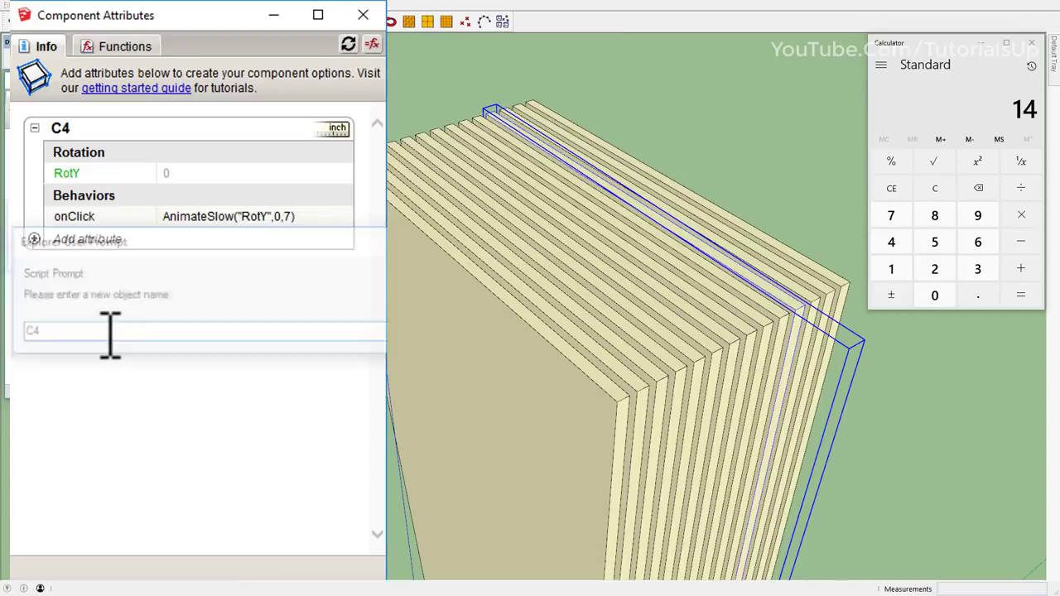
{"action": "left_click", "coordinate": [1012, 301]}
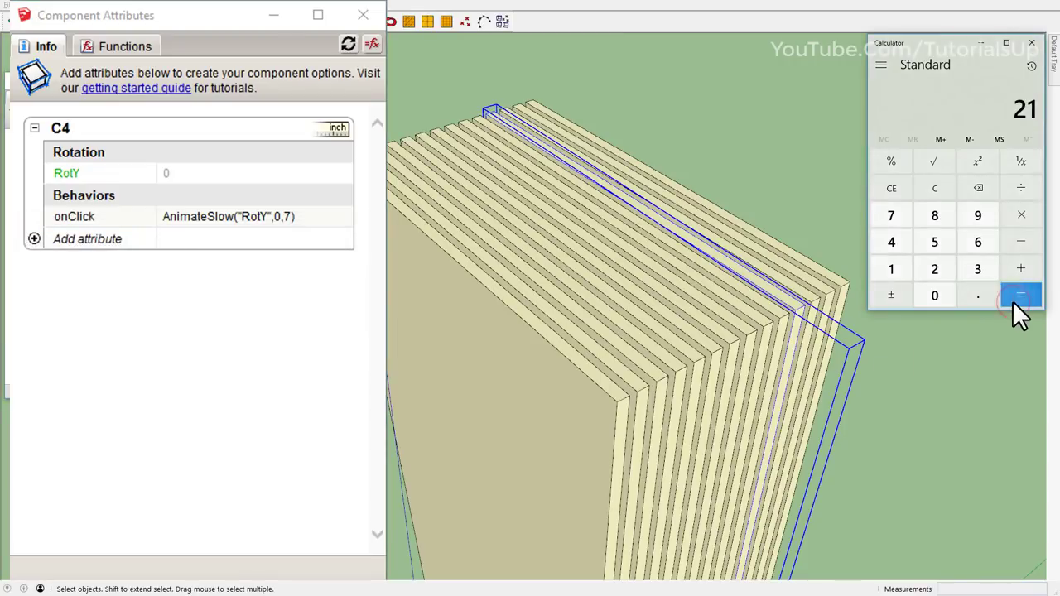
{"action": "left_click", "coordinate": [290, 224]}
{"action": "left_click", "coordinate": [289, 225]}
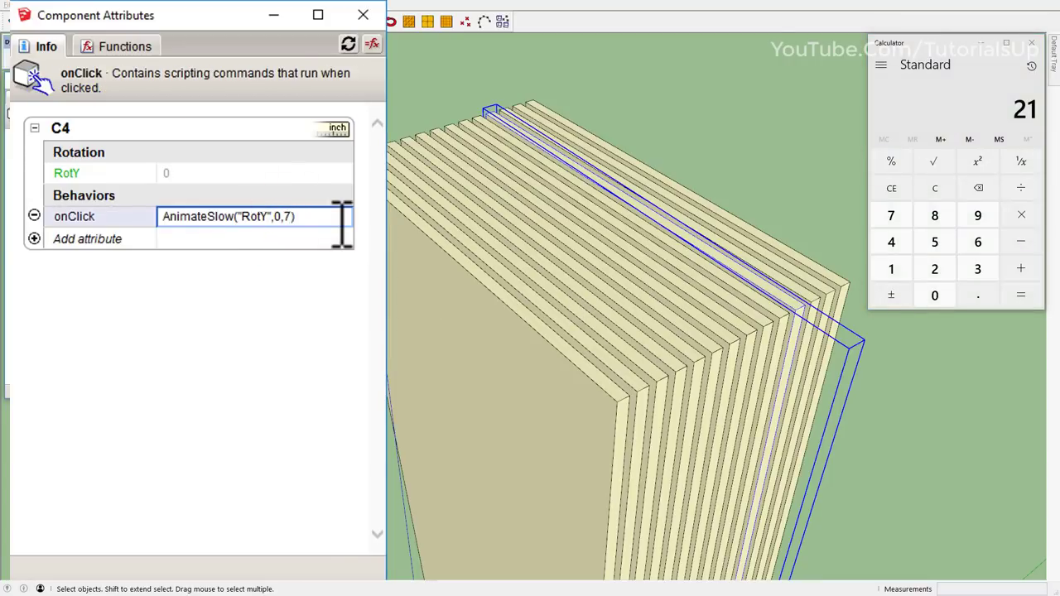
{"action": "type", "text": "21)"}
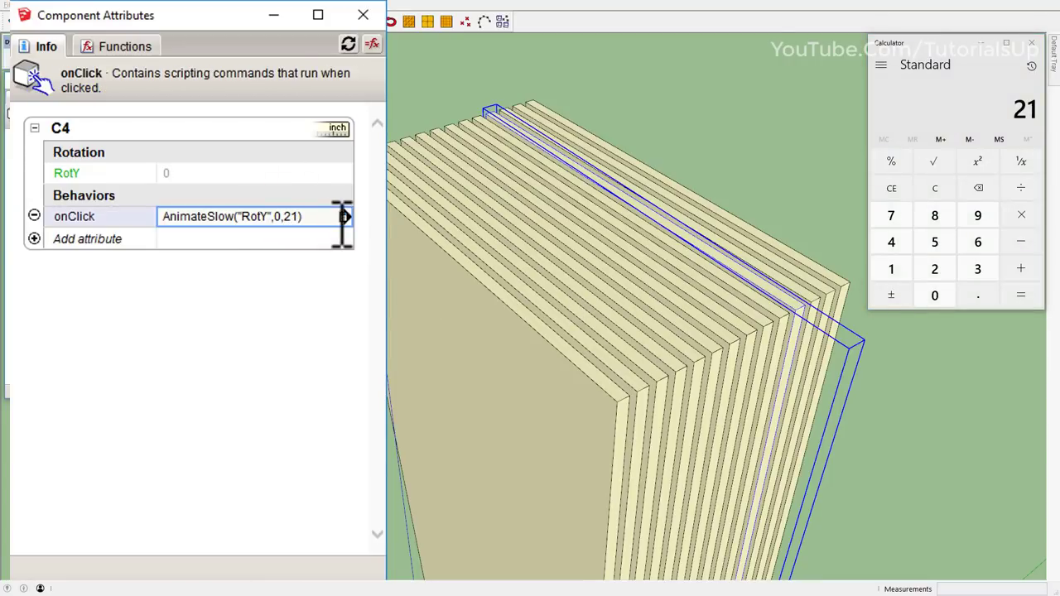
- Rename the following plank C5 and set its onClick to AnimateSlow("RotY",0,28)
{"action": "left_click", "coordinate": [698, 297]}
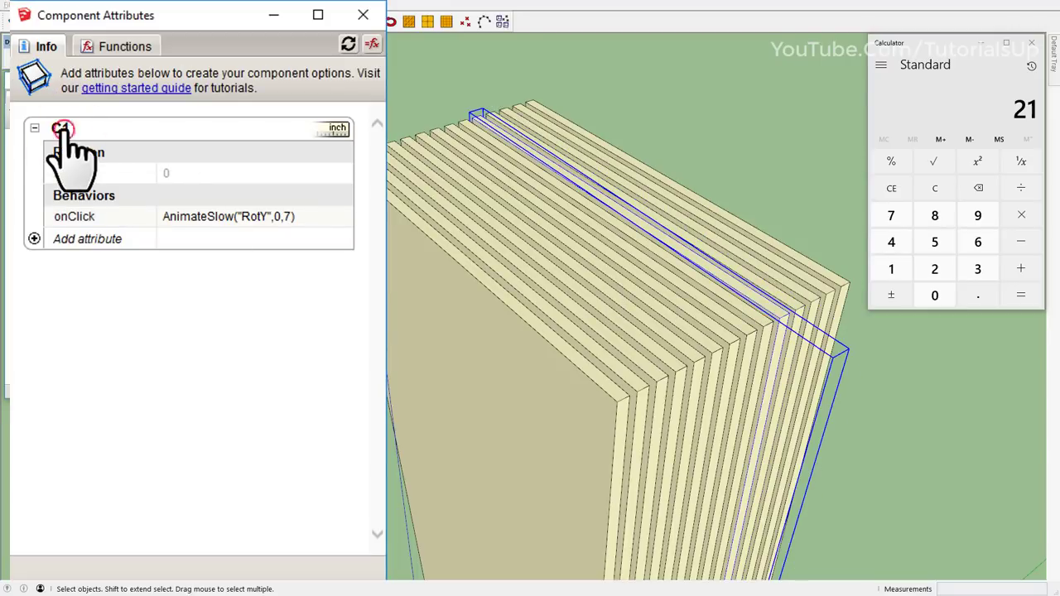
{"action": "left_click", "coordinate": [63, 130]}
{"action": "type", "text": "C5"}
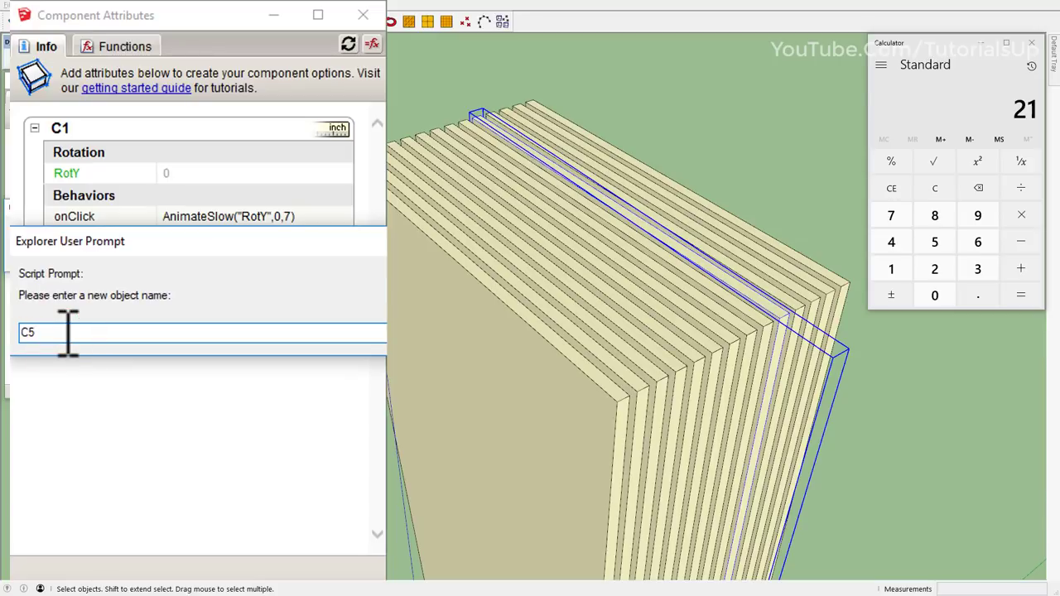
{"action": "key", "text": "Return"}
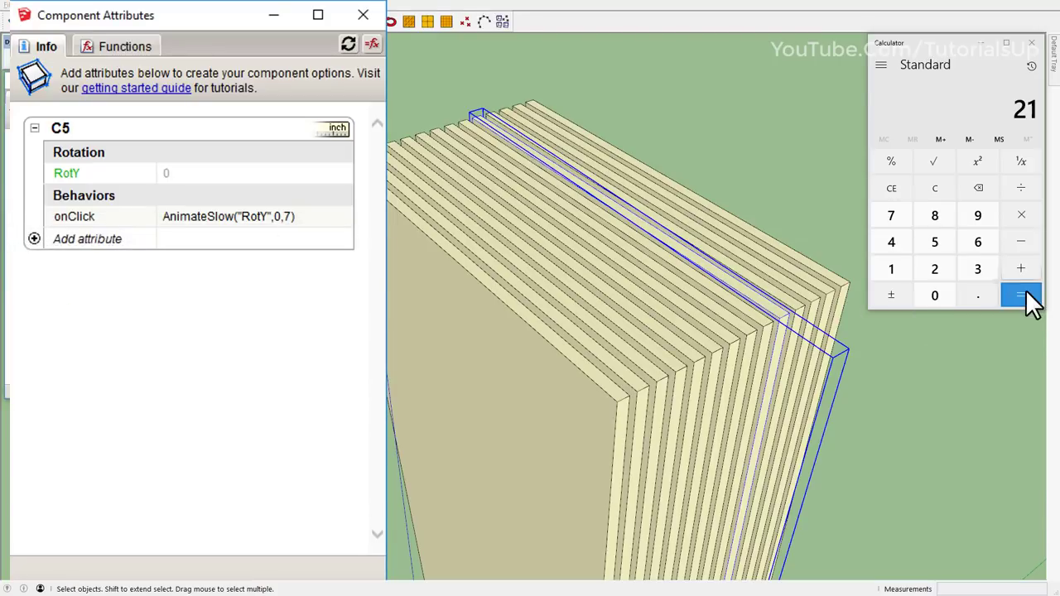
{"action": "left_click", "coordinate": [1028, 296]}
{"action": "left_click", "coordinate": [273, 217]}
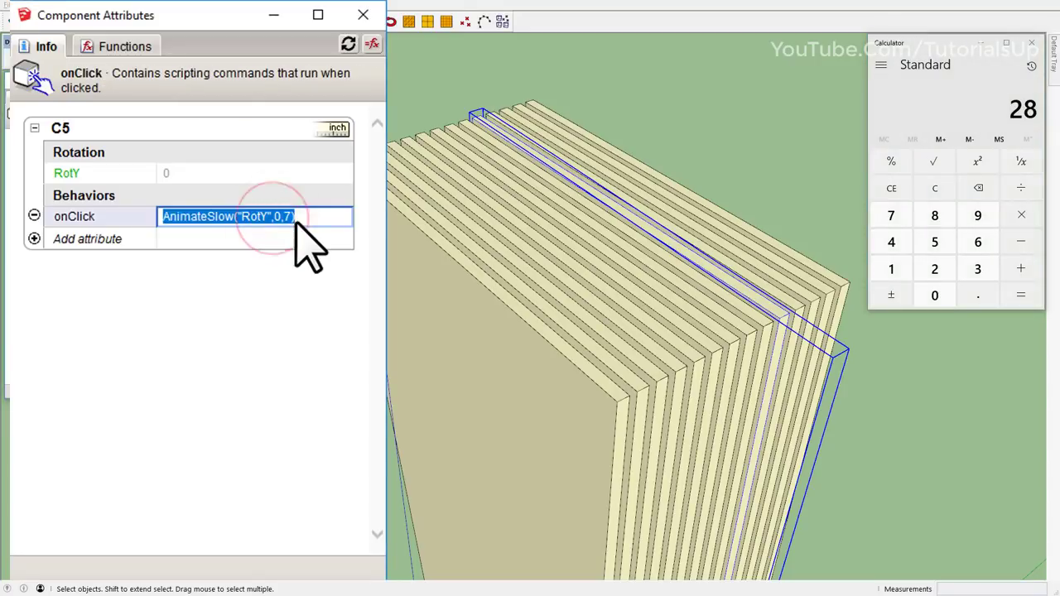
{"action": "left_click", "coordinate": [285, 217]}
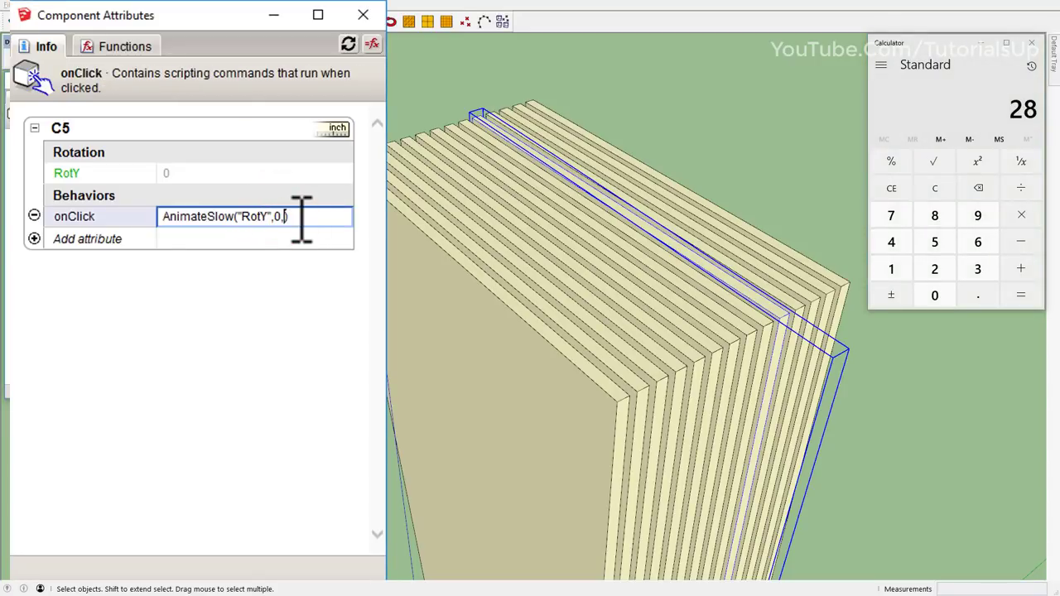
{"action": "type", "text": "28"}
{"action": "key", "text": "Return"}
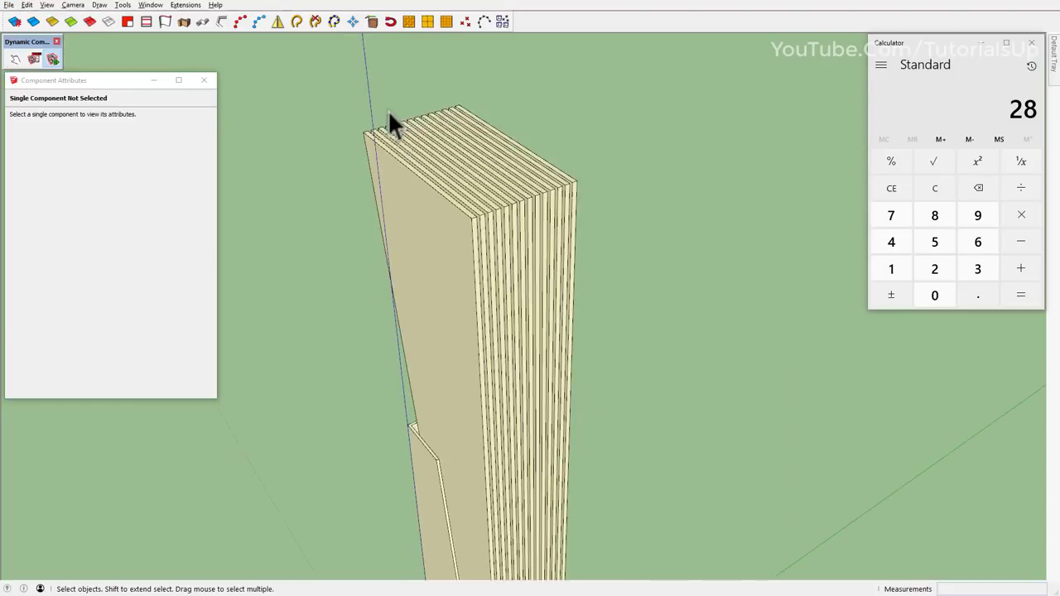
- With the Interact tool, click several planks to fan them open at increasing angles
{"action": "mouse_move", "coordinate": [389, 114]}
{"action": "middle_mouse_down"}
{"action": "mouse_move", "coordinate": [525, 218]}
{"action": "mouse_move", "coordinate": [154, 225]}
{"action": "mouse_move", "coordinate": [580, 260]}
{"action": "middle_mouse_up"}
{"action": "mouse_move", "coordinate": [370, 261]}
{"action": "middle_mouse_down"}
{"action": "mouse_move", "coordinate": [620, 322]}
{"action": "mouse_move", "coordinate": [561, 417]}
{"action": "mouse_move", "coordinate": [561, 517]}
{"action": "mouse_move", "coordinate": [538, 294]}
{"action": "middle_mouse_up"}
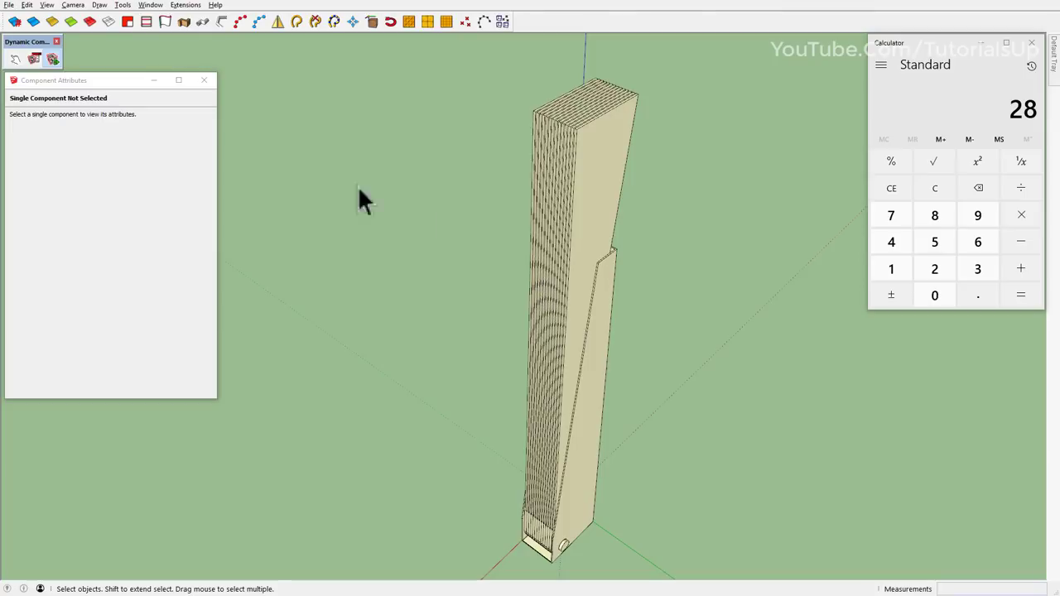
{"action": "middle_click_drag", "start_coordinate": [663, 327], "coordinate": [587, 295]}
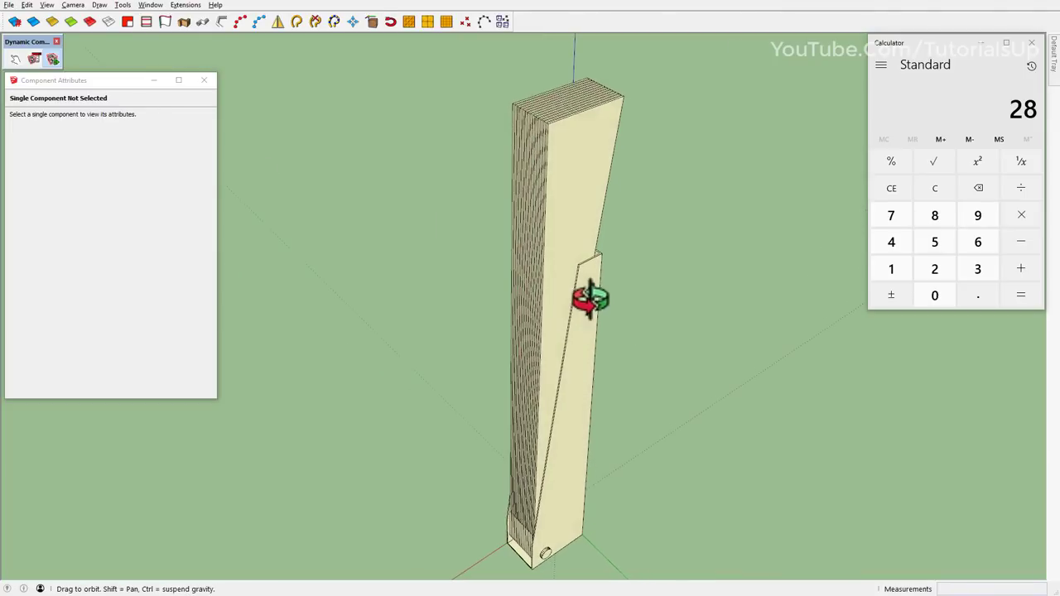
{"action": "left_click", "coordinate": [15, 59]}
{"action": "scroll", "coordinate": [584, 143], "scroll_direction": "up", "scroll_amount": 2}
{"action": "scroll", "coordinate": [561, 137], "scroll_direction": "up", "scroll_amount": 3}
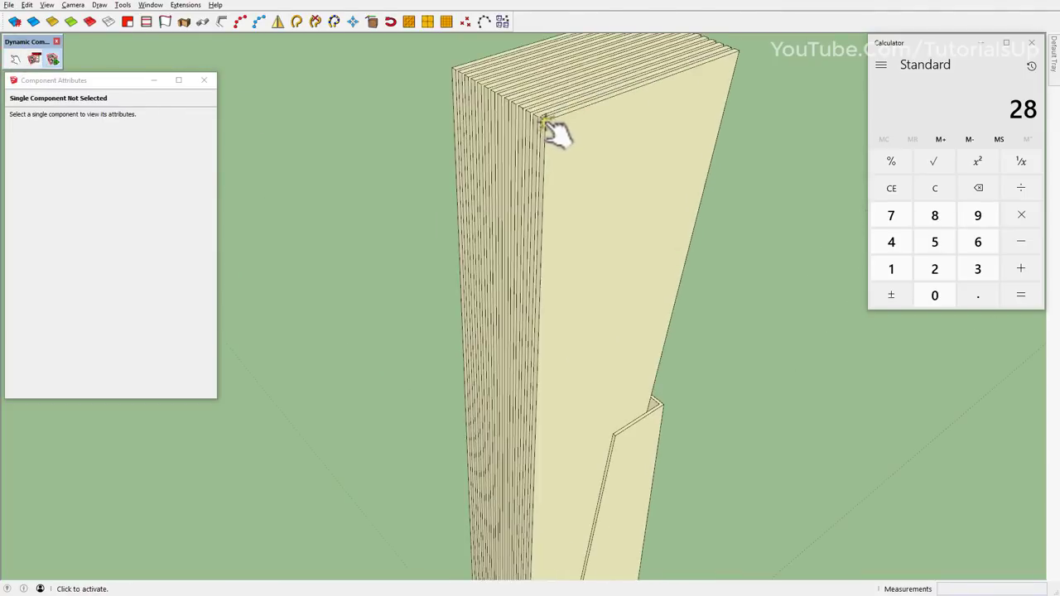
{"action": "left_click", "coordinate": [542, 120]}
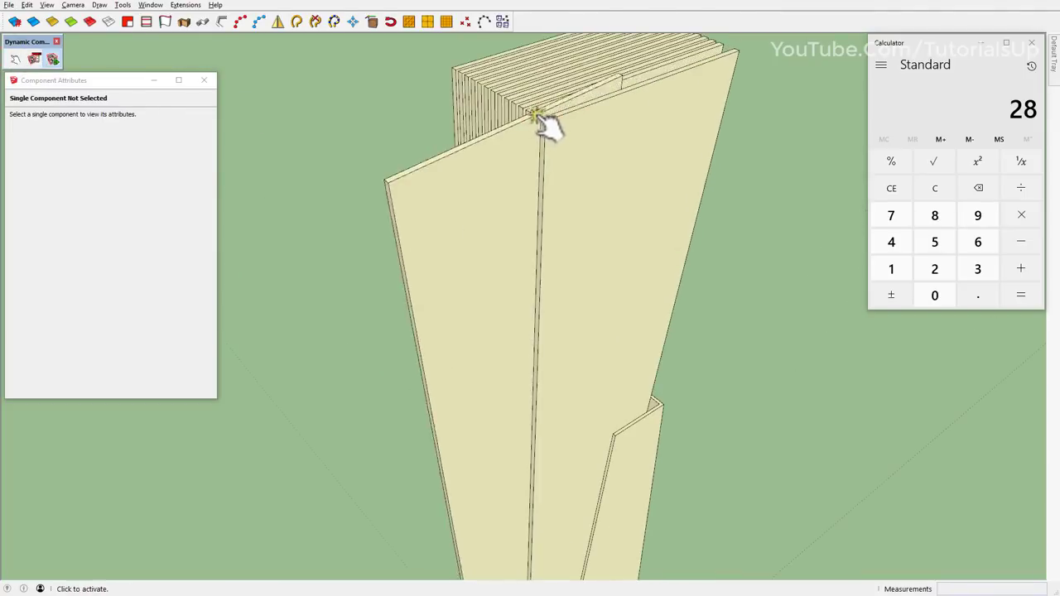
{"action": "left_click", "coordinate": [663, 83]}
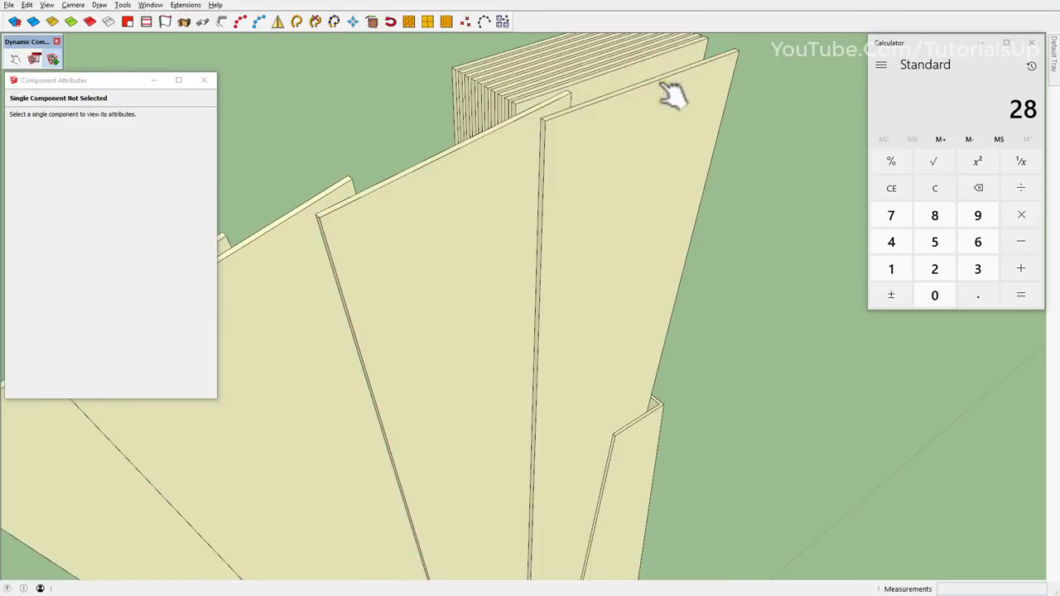
{"action": "left_click", "coordinate": [653, 76]}
- Fold the four open planks back into a closed stack and view the tower's top
{"action": "scroll", "coordinate": [654, 91], "scroll_direction": "down", "scroll_amount": 3}
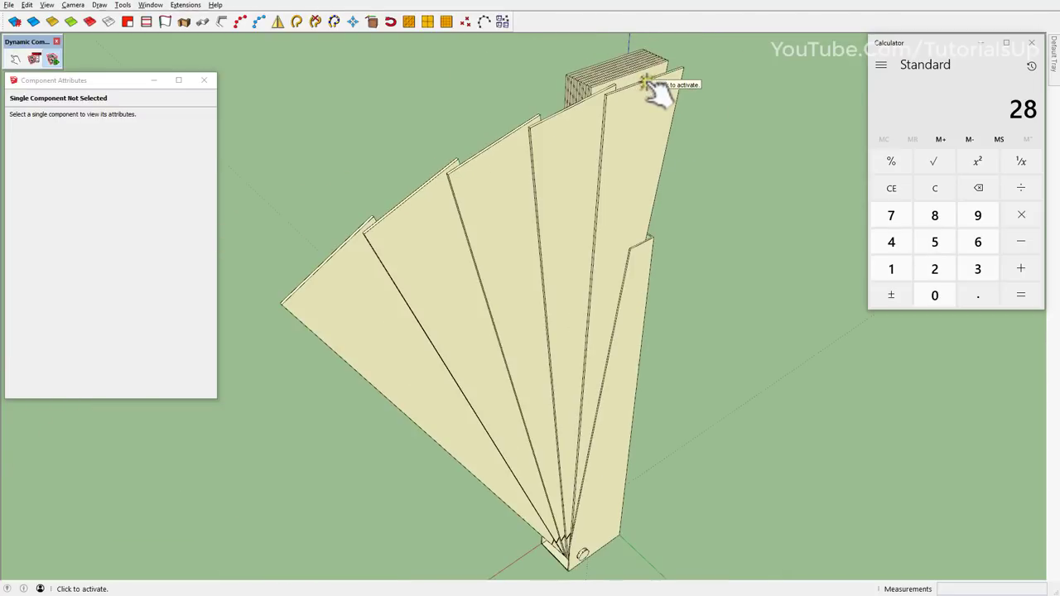
{"action": "middle_click_drag", "start_coordinate": [525, 177], "coordinate": [472, 203]}
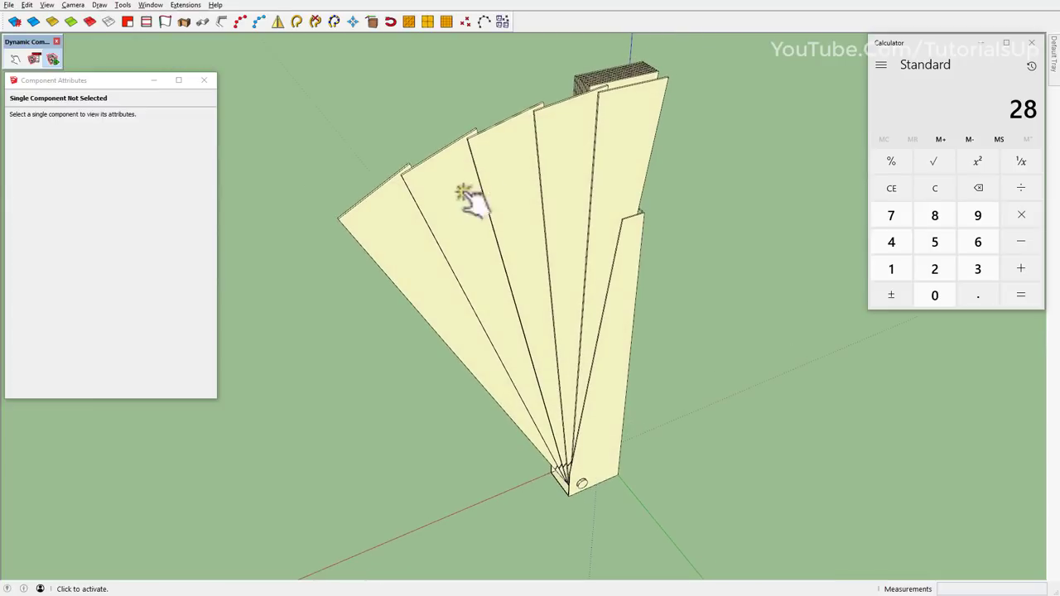
{"action": "left_click", "coordinate": [407, 225]}
{"action": "left_click", "coordinate": [465, 207]}
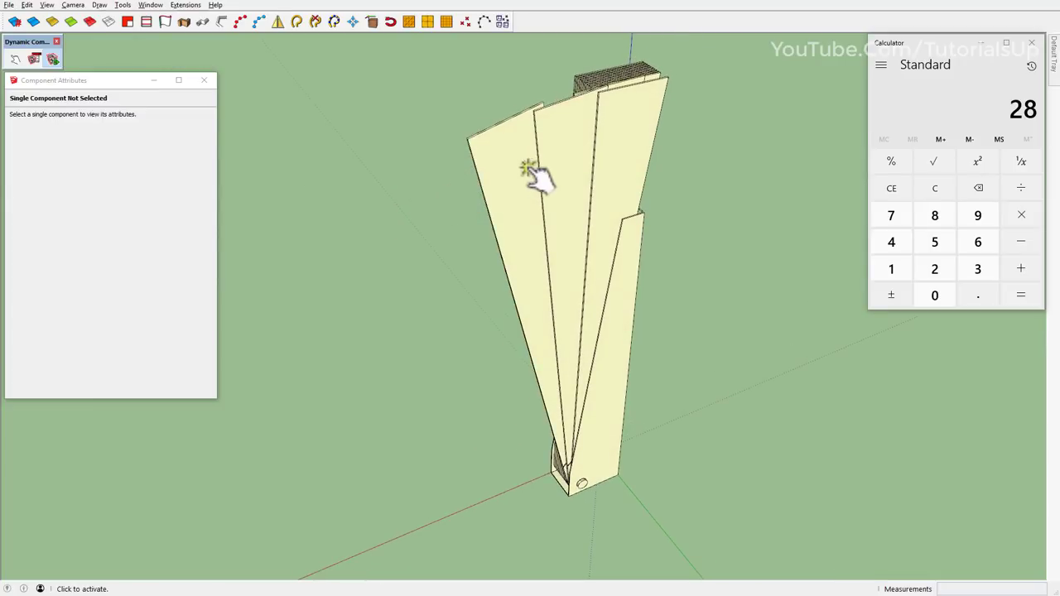
{"action": "left_click", "coordinate": [516, 168]}
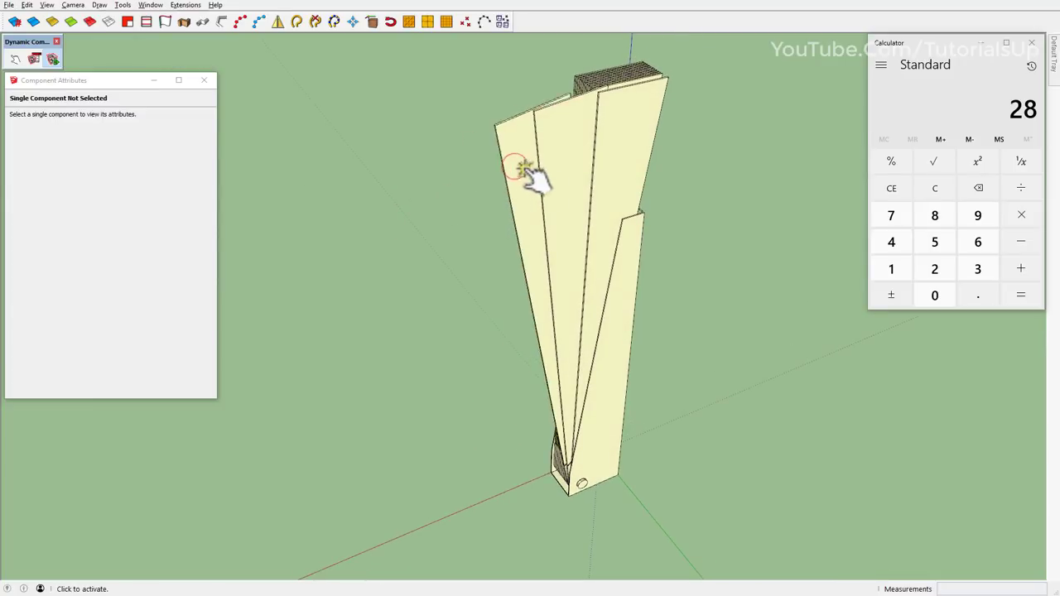
{"action": "left_click", "coordinate": [565, 147]}
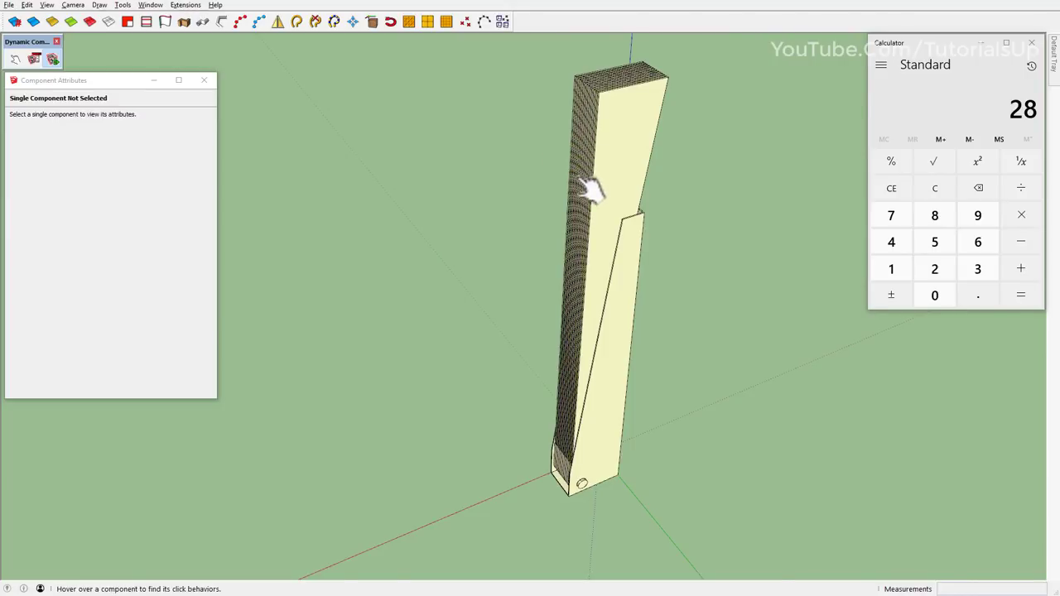
{"action": "mouse_move", "coordinate": [592, 184]}
{"action": "middle_mouse_down"}
{"action": "mouse_move", "coordinate": [933, 198]}
{"action": "mouse_move", "coordinate": [634, 141]}
{"action": "mouse_move", "coordinate": [533, 166]}
{"action": "middle_mouse_up"}
{"action": "scroll", "coordinate": [532, 154], "scroll_direction": "up", "scroll_amount": 3}
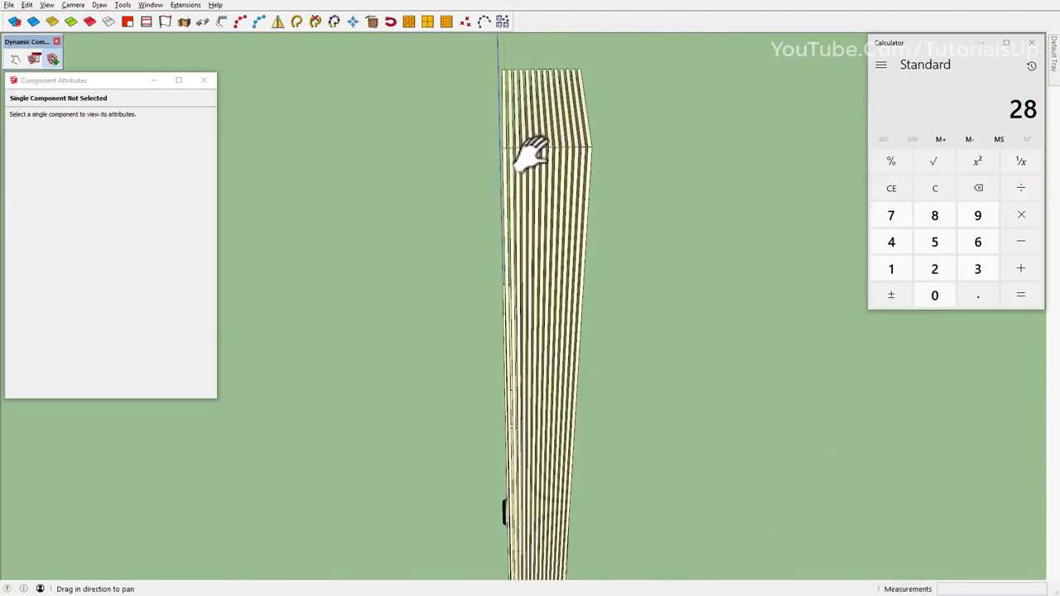
{"action": "scroll", "coordinate": [623, 169], "scroll_direction": "up", "scroll_amount": 3}
{"action": "mouse_move", "coordinate": [621, 169]}
{"action": "middle_mouse_down", "text": "shift"}
{"action": "mouse_move", "coordinate": [525, 221]}
{"action": "mouse_move", "coordinate": [592, 173]}
{"action": "mouse_move", "coordinate": [564, 231]}
{"action": "mouse_move", "coordinate": [509, 225]}
{"action": "middle_mouse_up", "text": "shift"}
- Rename the next planks C6 and C7, giving C7 an onClick rotation of 42
{"action": "left_click", "coordinate": [678, 272]}
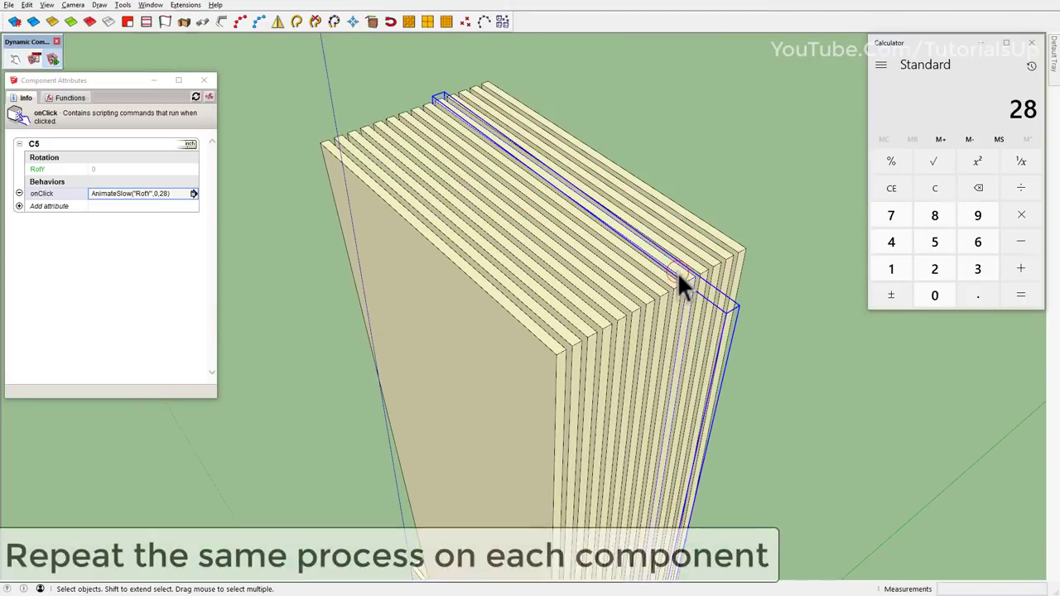
{"action": "double_click", "coordinate": [33, 145]}
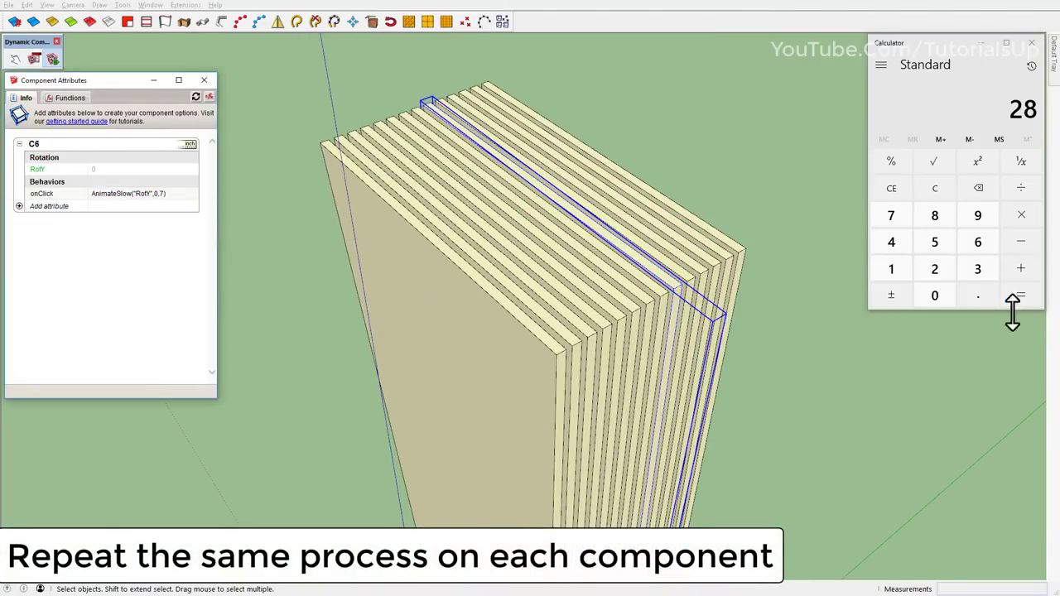
{"action": "left_click", "coordinate": [1017, 296]}
{"action": "left_click", "coordinate": [667, 298]}
{"action": "double_click", "coordinate": [33, 144]}
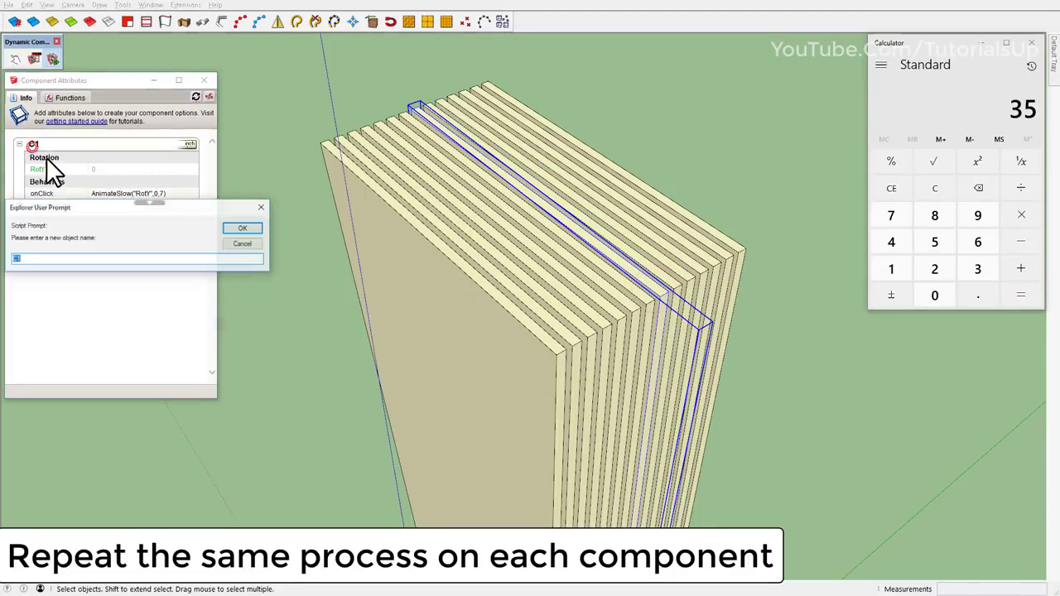
{"action": "type", "text": "C7"}
{"action": "key", "text": "Return"}
{"action": "left_click", "coordinate": [158, 193]}
{"action": "key", "text": "BackSpace"}
{"action": "key", "text": "BackSpace"}
{"action": "type", "text": "42"}
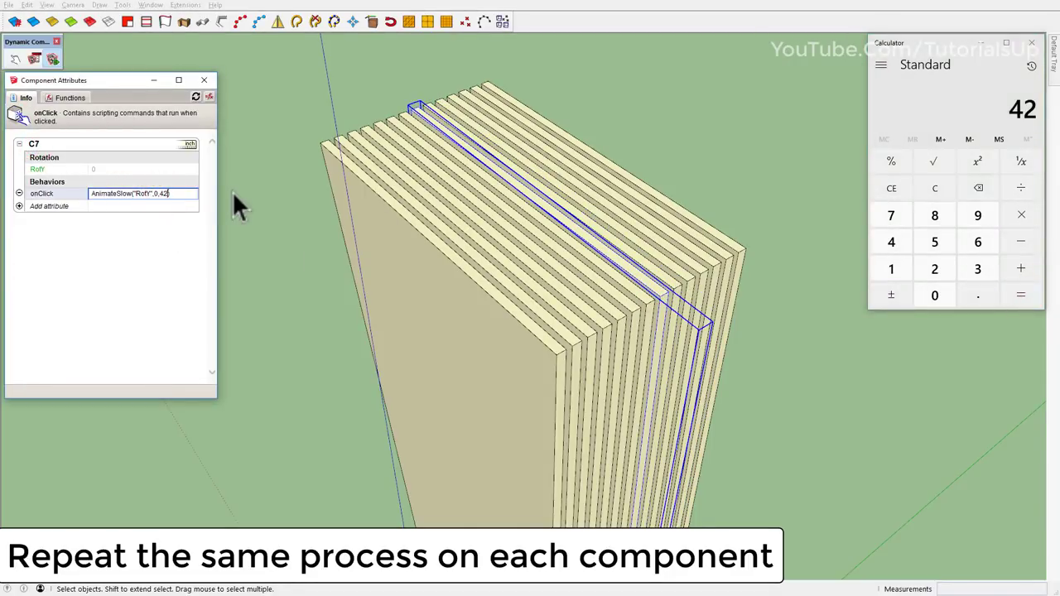
{"action": "key", "text": "Return"}
- Rename the next plank C8 and set its onClick rotation to 49
{"action": "left_click", "coordinate": [626, 300]}
{"action": "double_click", "coordinate": [33, 144]}
{"action": "left_click", "coordinate": [104, 258]}
{"action": "type", "text": "C8"}
{"action": "key", "text": "Return"}
{"action": "left_click", "coordinate": [1017, 296]}
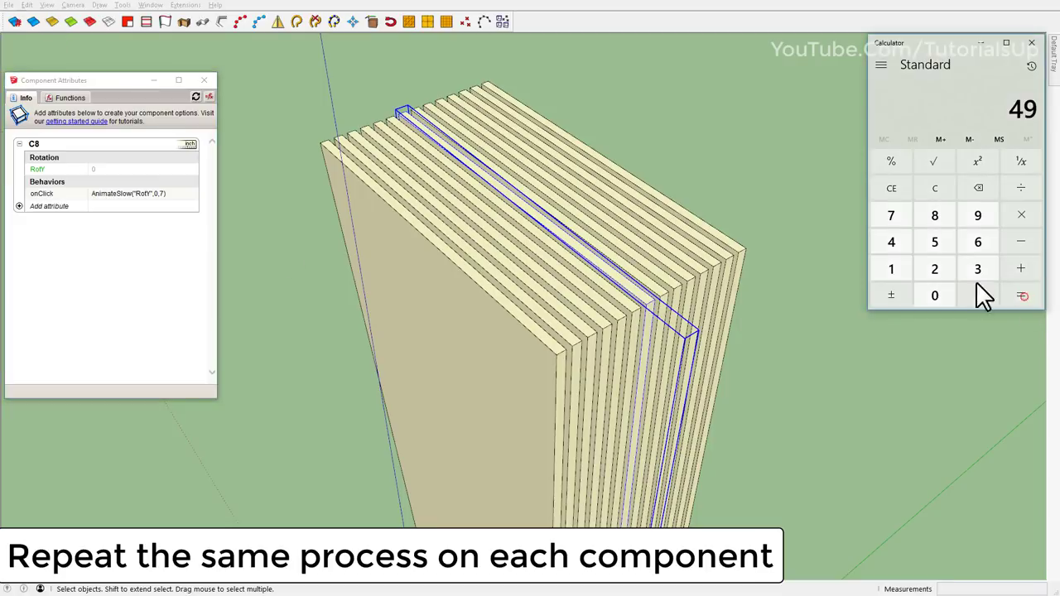
{"action": "left_click", "coordinate": [158, 193]}
{"action": "key", "text": "BackSpace"}
{"action": "key", "text": "BackSpace"}
{"action": "type", "text": "49"}
{"action": "key", "text": "Return"}
- Rename the next plank C9 and set its onClick rotation to 56
{"action": "left_click", "coordinate": [638, 323]}
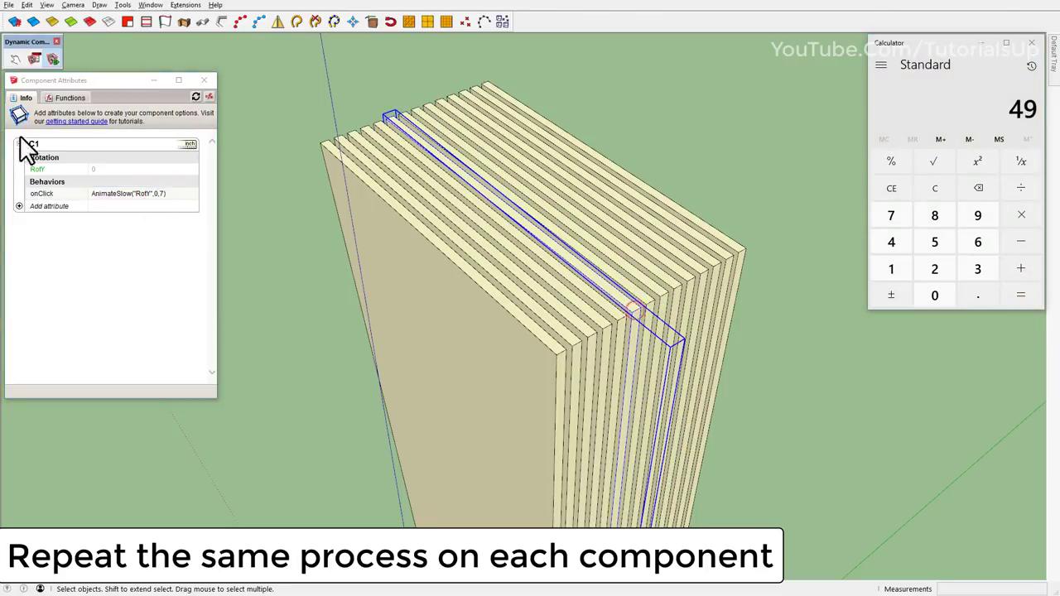
{"action": "double_click", "coordinate": [34, 144]}
{"action": "left_click", "coordinate": [83, 257]}
{"action": "type", "text": "C9"}
{"action": "key", "text": "Return"}
{"action": "left_click", "coordinate": [1021, 295]}
{"action": "left_click", "coordinate": [158, 193]}
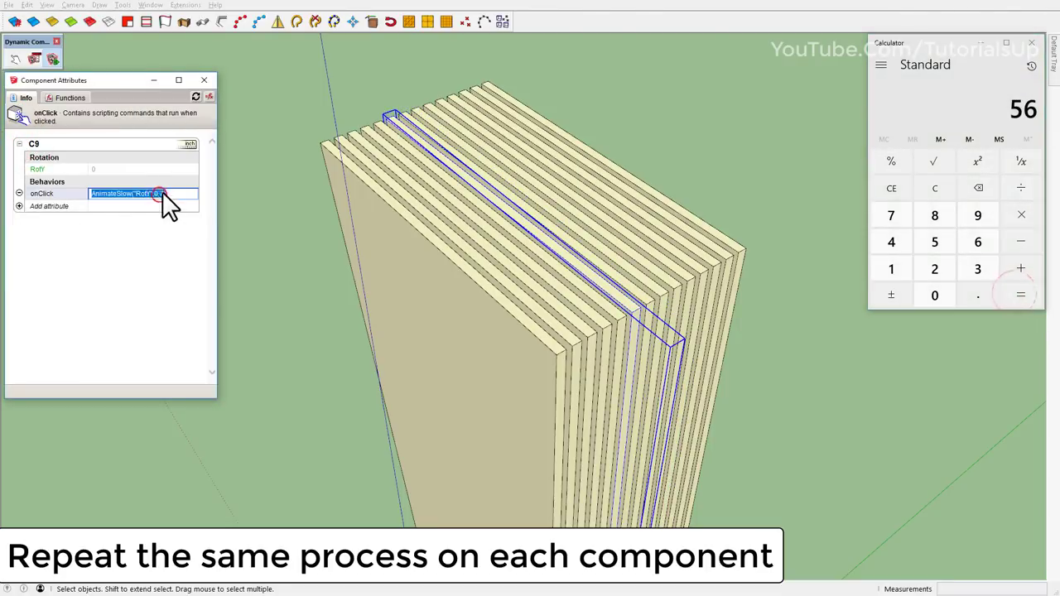
{"action": "key", "text": "BackSpace"}
{"action": "key", "text": "BackSpace"}
{"action": "type", "text": "56"}
{"action": "key", "text": "Return"}
- Rename the next plank C10 and set its onClick rotation to 63
{"action": "left_click", "coordinate": [626, 306]}
{"action": "double_click", "coordinate": [33, 144]}
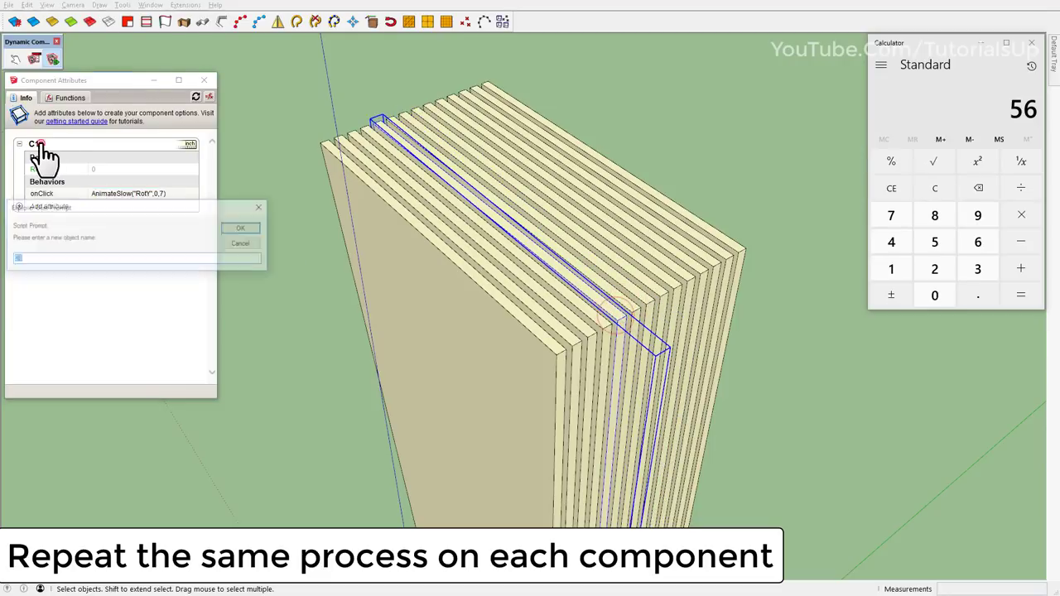
{"action": "left_click", "coordinate": [41, 249]}
{"action": "type", "text": "C10"}
{"action": "key", "text": "Return"}
{"action": "left_click", "coordinate": [1020, 296]}
{"action": "left_click", "coordinate": [166, 193]}
{"action": "key", "text": "Return"}
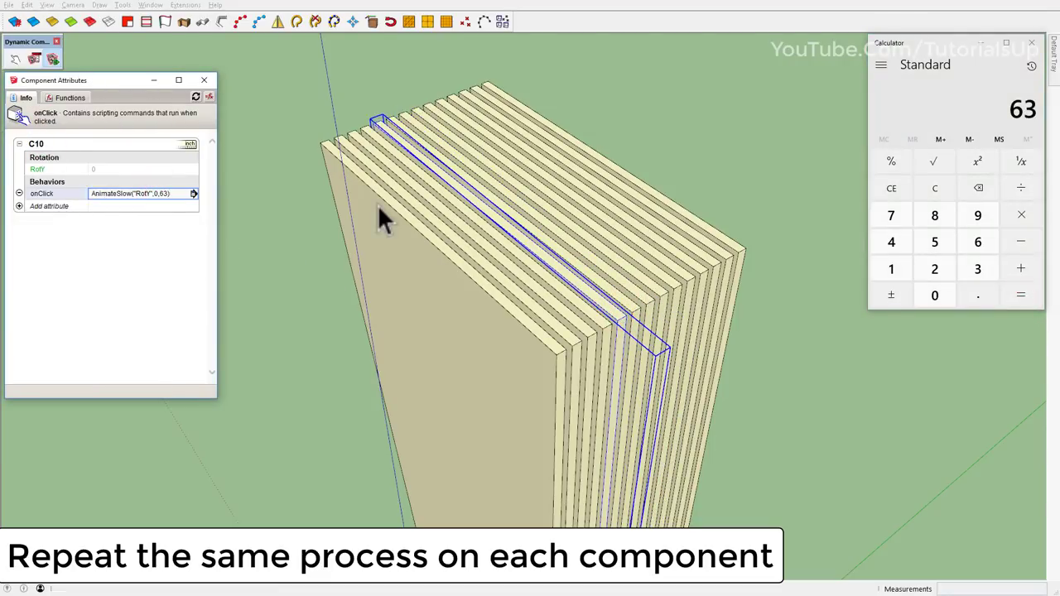
- Rename the next plank C11 and set its onClick rotation to 70
{"action": "left_click", "coordinate": [434, 257]}
{"action": "double_click", "coordinate": [33, 144]}
{"action": "type", "text": "1"}
{"action": "key", "text": "Return"}
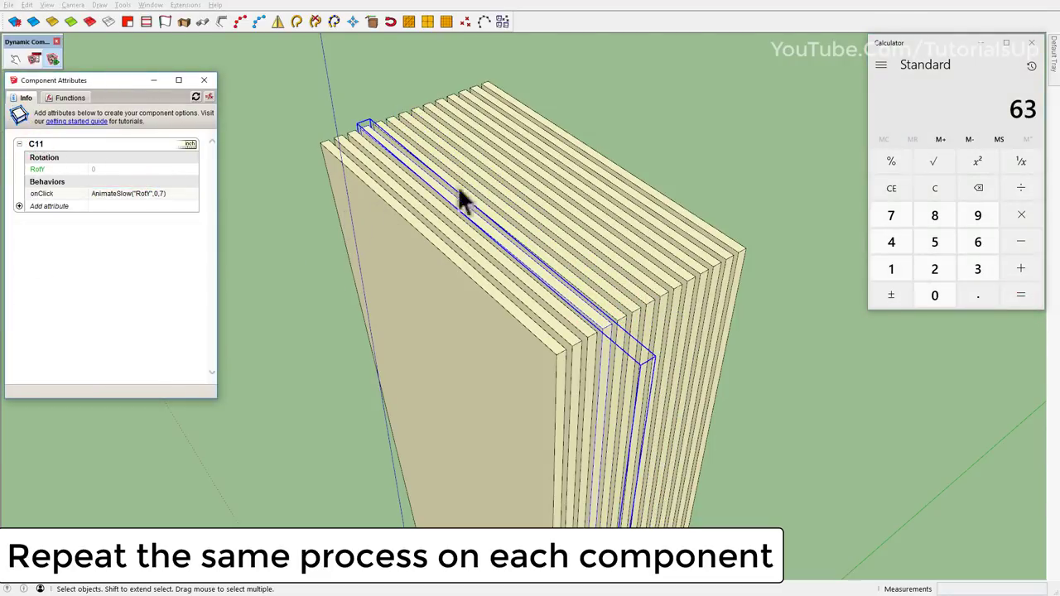
{"action": "left_click", "coordinate": [1020, 296]}
{"action": "left_click", "coordinate": [166, 193]}
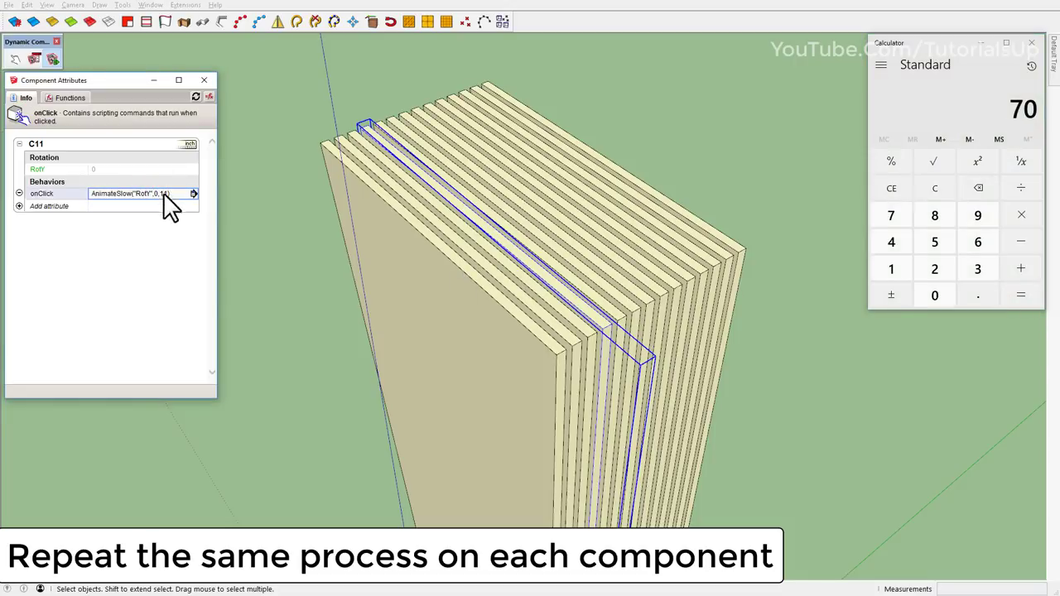
{"action": "key", "text": "BackSpace"}
{"action": "key", "text": "BackSpace"}
{"action": "type", "text": "70)"}
{"action": "key", "text": "Return"}
- Rename the next plank C12 and set its onClick rotation to 77
{"action": "left_click", "coordinate": [431, 199]}
{"action": "double_click", "coordinate": [33, 145]}
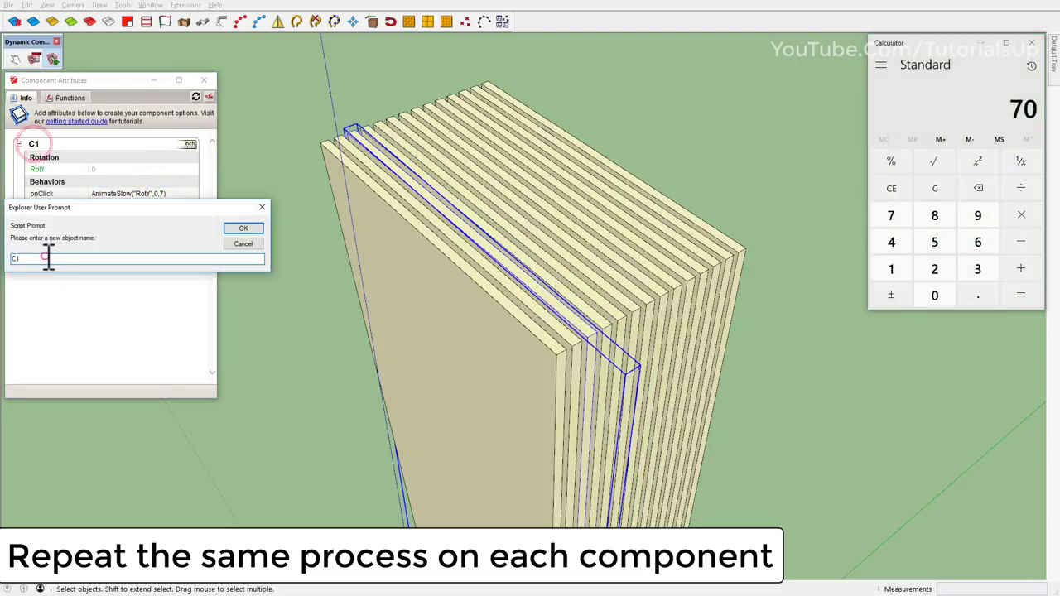
{"action": "type", "text": "2"}
{"action": "key", "text": "Return"}
{"action": "left_click", "coordinate": [1020, 296]}
{"action": "left_click", "coordinate": [156, 195]}
{"action": "type", "text": "7"}
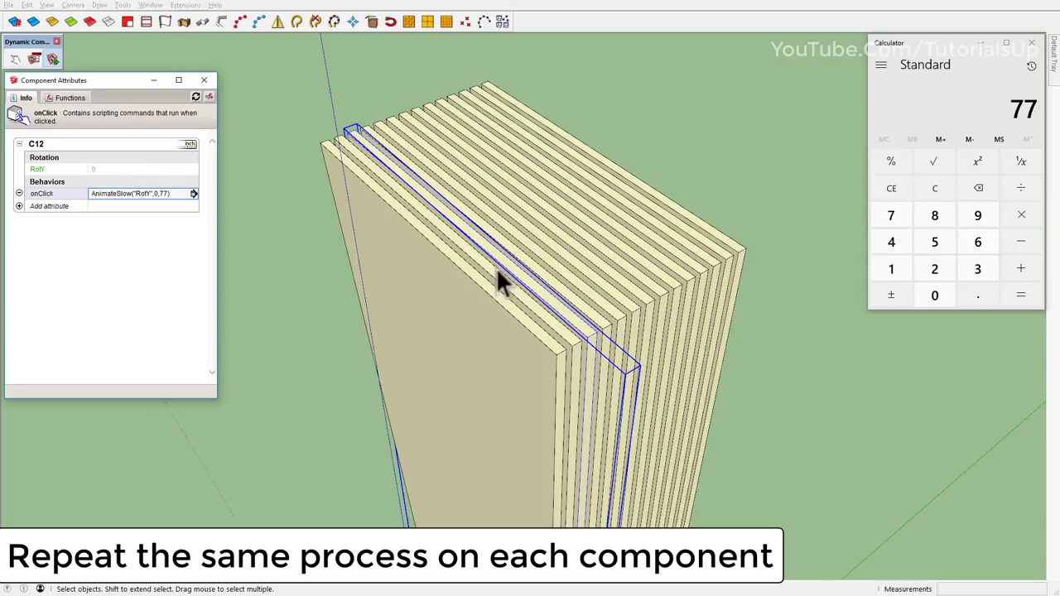
- Rename the next plank C13 and set its onClick rotation to 84
{"action": "left_click", "coordinate": [497, 274]}
{"action": "double_click", "coordinate": [33, 145]}
{"action": "type", "text": "3"}
{"action": "key", "text": "Return"}
{"action": "left_click", "coordinate": [1021, 296]}
{"action": "left_click", "coordinate": [160, 194]}
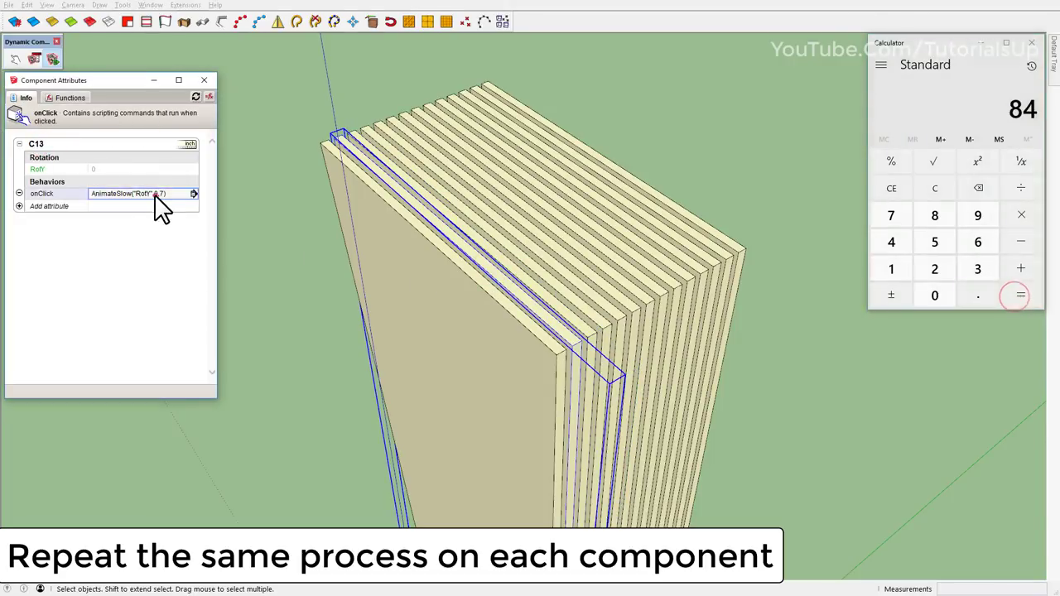
{"action": "key", "text": "BackSpace"}
- Rename the last plank C14 and set its onClick rotation to 91
{"action": "left_click", "coordinate": [571, 343]}
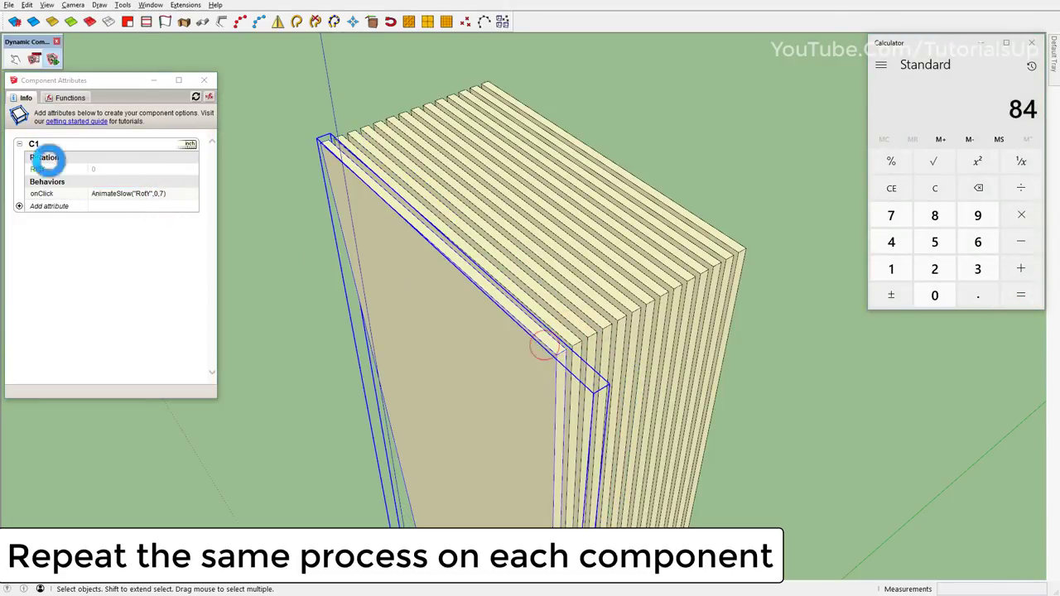
{"action": "double_click", "coordinate": [33, 144]}
{"action": "type", "text": "4"}
{"action": "key", "text": "Return"}
{"action": "left_click", "coordinate": [1020, 296]}
{"action": "left_click", "coordinate": [161, 194]}
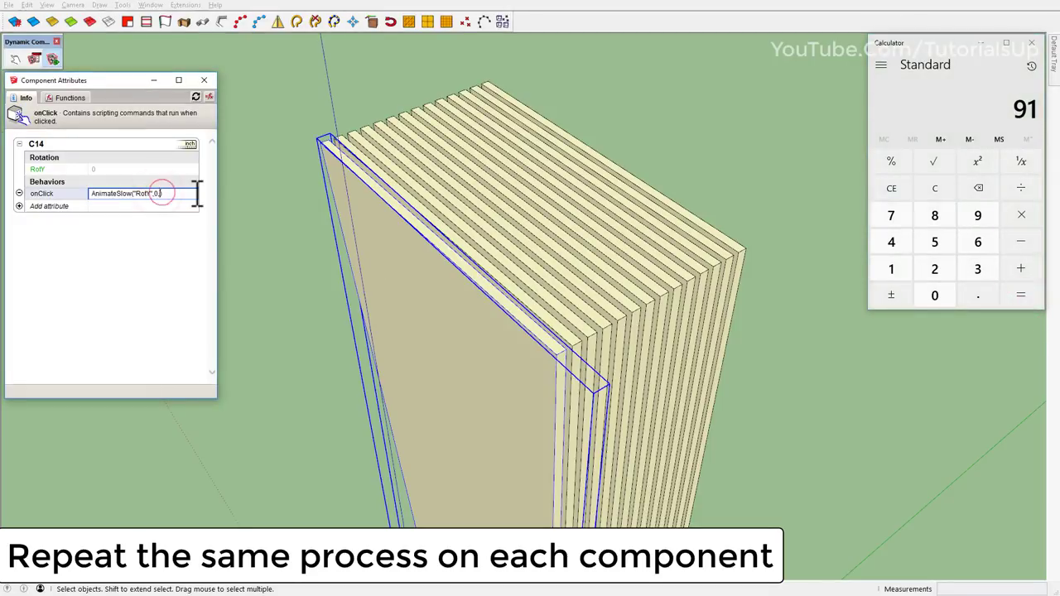
{"action": "type", "text": "91"}
{"action": "left_click", "coordinate": [254, 125]}
{"action": "mouse_move", "coordinate": [506, 190]}
{"action": "middle_mouse_down"}
{"action": "mouse_move", "coordinate": [224, 229]}
{"action": "mouse_move", "coordinate": [509, 192]}
{"action": "middle_mouse_up"}
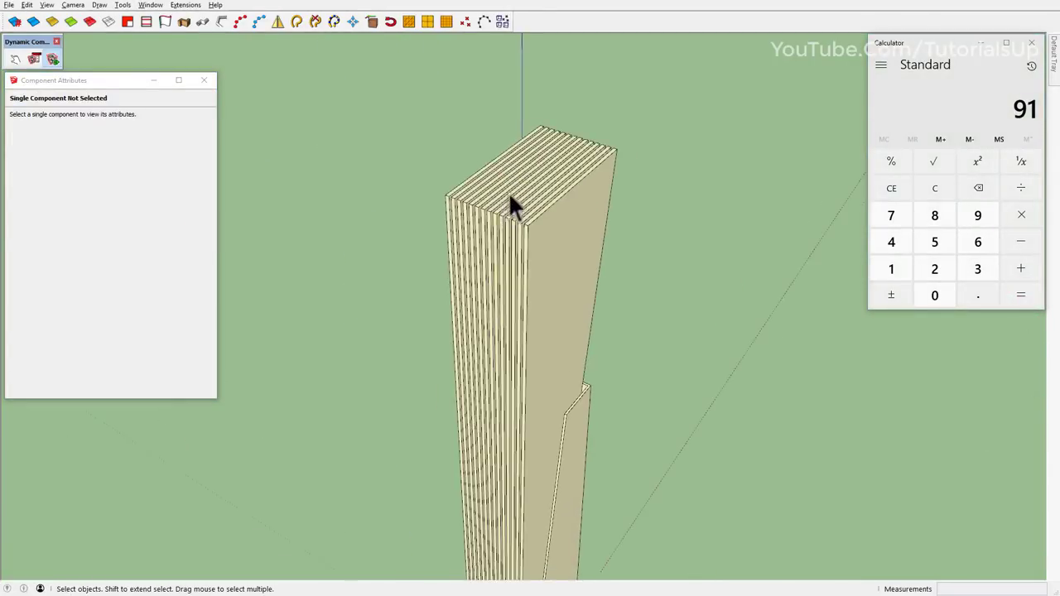
- Use the Interact tool to fan the plank stack open and orbit to view it face-on
{"action": "scroll", "coordinate": [530, 183], "scroll_direction": "down", "scroll_amount": 3}
{"action": "left_click", "coordinate": [15, 59]}
{"action": "scroll", "coordinate": [540, 161], "scroll_direction": "up", "scroll_amount": 2}
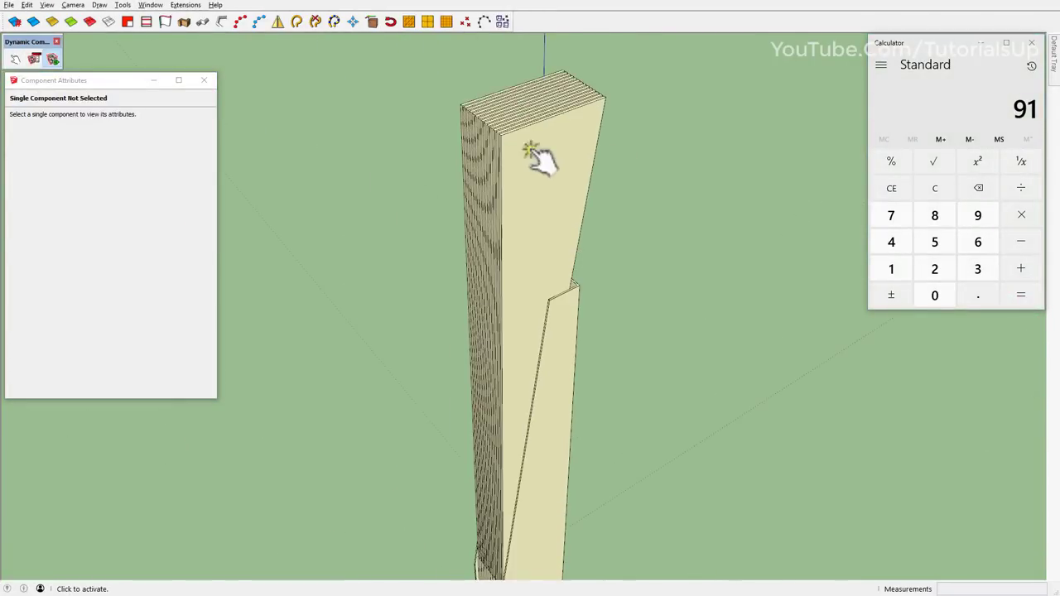
{"action": "scroll", "coordinate": [564, 232], "scroll_direction": "up", "scroll_amount": 2}
{"action": "scroll", "coordinate": [497, 227], "scroll_direction": "up", "scroll_amount": 1}
{"action": "left_click", "coordinate": [497, 226]}
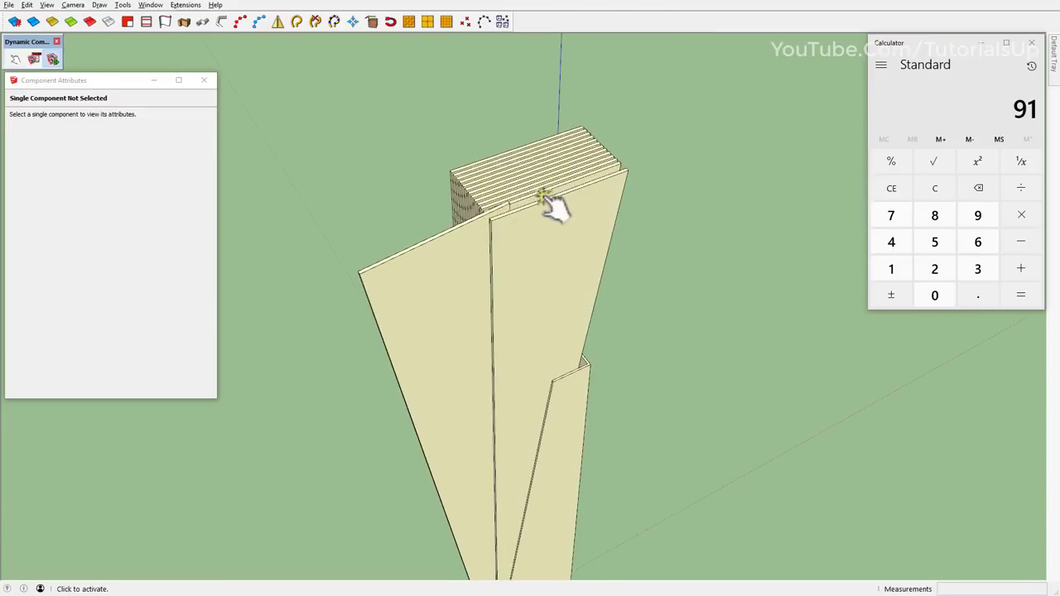
{"action": "scroll", "coordinate": [580, 195], "scroll_direction": "down", "scroll_amount": 3}
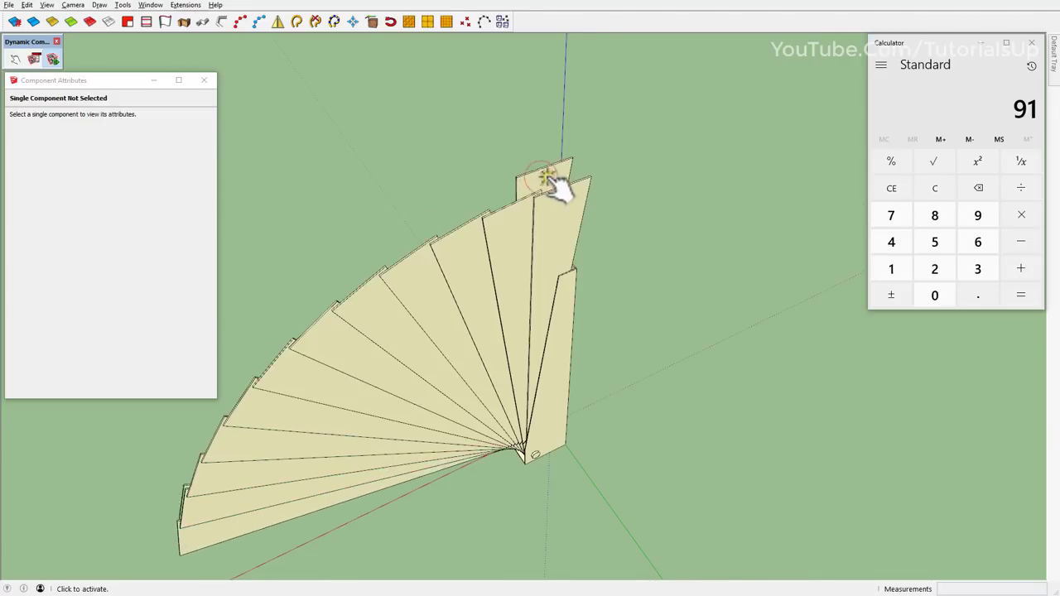
{"action": "scroll", "coordinate": [584, 203], "scroll_direction": "down", "scroll_amount": 2}
{"action": "middle_click_drag", "start_coordinate": [584, 203], "coordinate": [457, 206]}
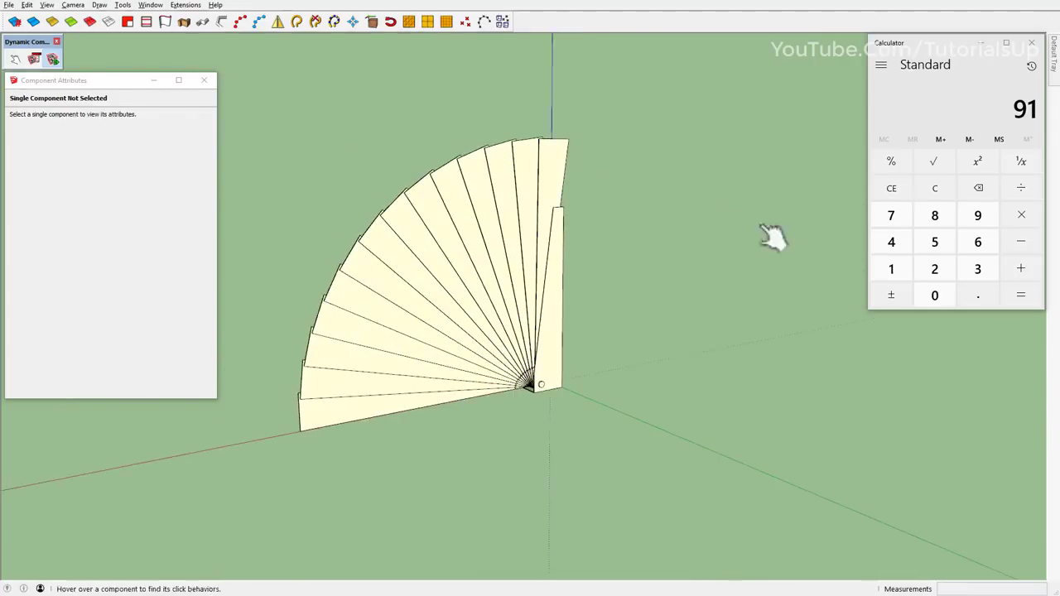
{"action": "mouse_move", "coordinate": [770, 234]}
{"action": "middle_mouse_down"}
{"action": "mouse_move", "coordinate": [757, 339]}
{"action": "mouse_move", "coordinate": [215, 325]}
{"action": "mouse_move", "coordinate": [682, 434]}
{"action": "middle_mouse_up"}
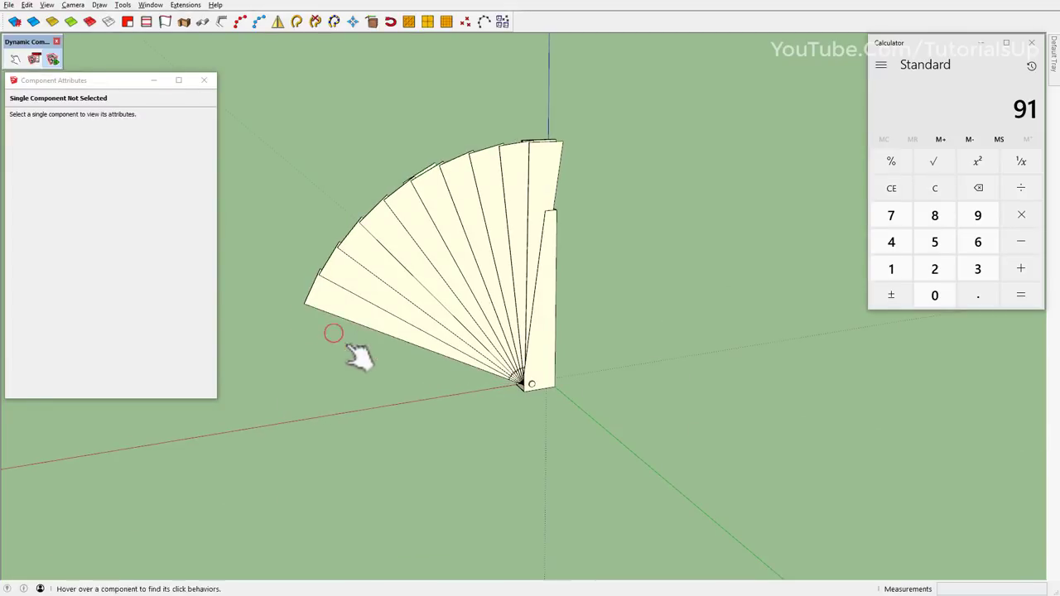
- Fold the fanned planks back into one closed stack and close the calculator
{"action": "left_click", "coordinate": [360, 246]}
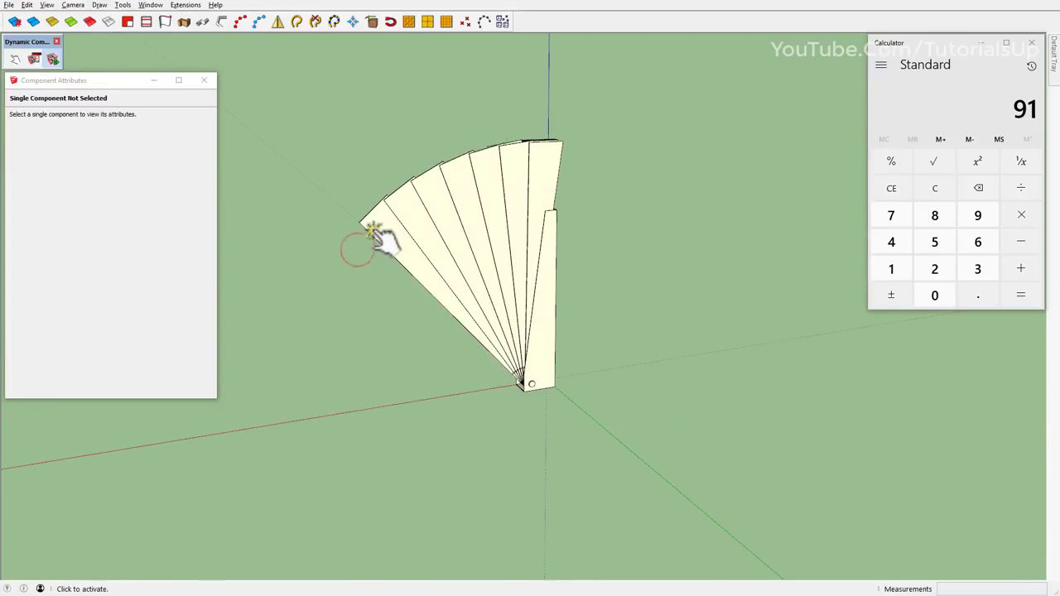
{"action": "scroll", "coordinate": [393, 227], "scroll_direction": "up", "scroll_amount": 3}
{"action": "left_click", "coordinate": [391, 225]}
{"action": "left_click", "coordinate": [426, 208]}
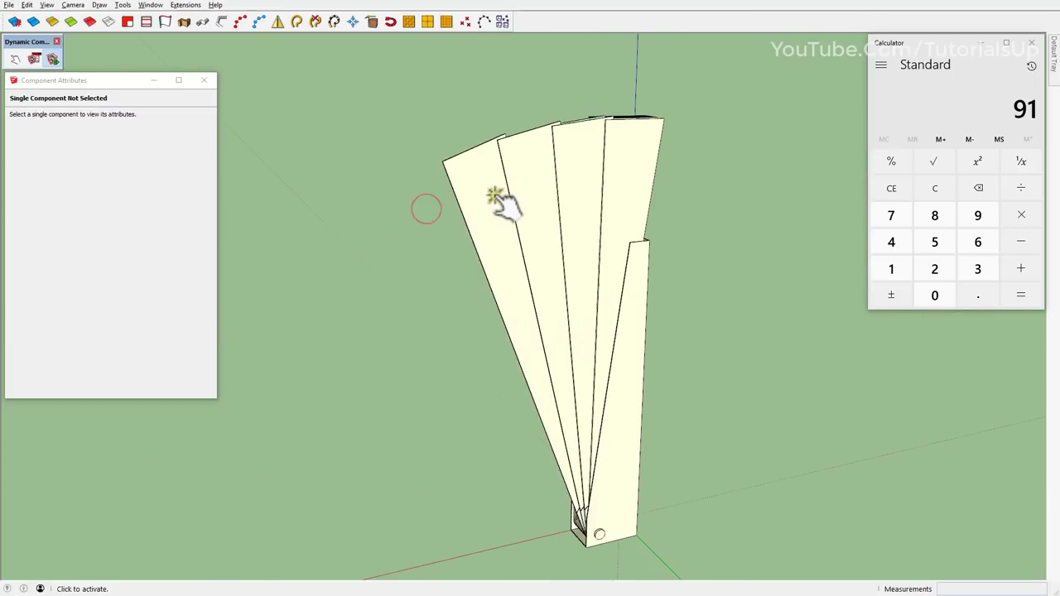
{"action": "left_click", "coordinate": [493, 193]}
{"action": "left_click", "coordinate": [580, 220]}
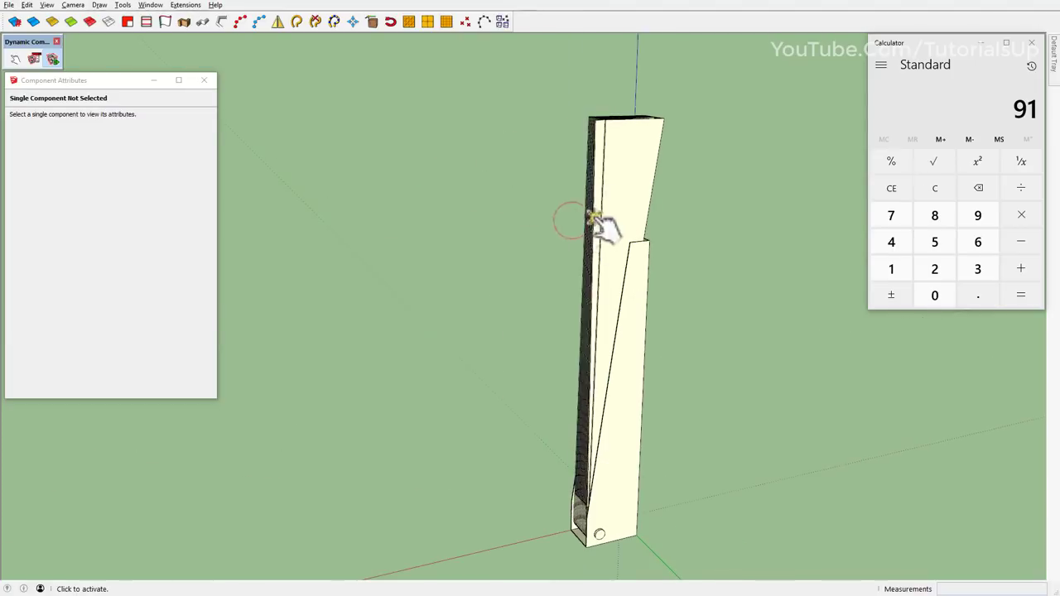
{"action": "mouse_move", "coordinate": [604, 230]}
{"action": "middle_mouse_down"}
{"action": "mouse_move", "coordinate": [840, 379]}
{"action": "mouse_move", "coordinate": [758, 362]}
{"action": "mouse_move", "coordinate": [502, 473]}
{"action": "mouse_move", "coordinate": [580, 235]}
{"action": "middle_mouse_up"}
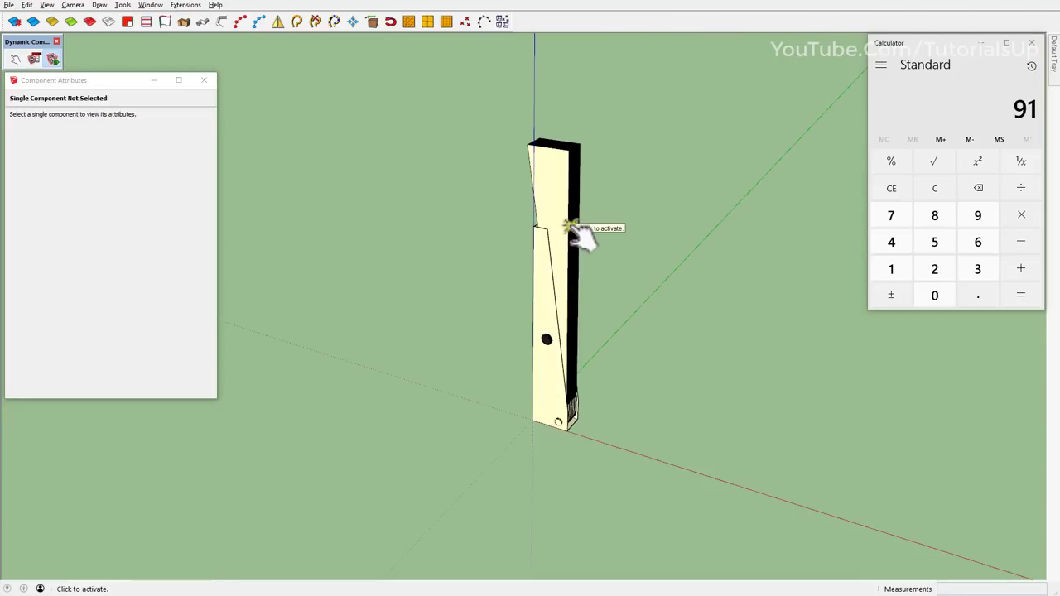
{"action": "left_click", "coordinate": [981, 43]}
- Select the round black knob's geometry and make it a component named Button
{"action": "mouse_move", "coordinate": [669, 246]}
{"action": "middle_mouse_down"}
{"action": "mouse_move", "coordinate": [508, 284]}
{"action": "mouse_move", "coordinate": [553, 300]}
{"action": "middle_mouse_up"}
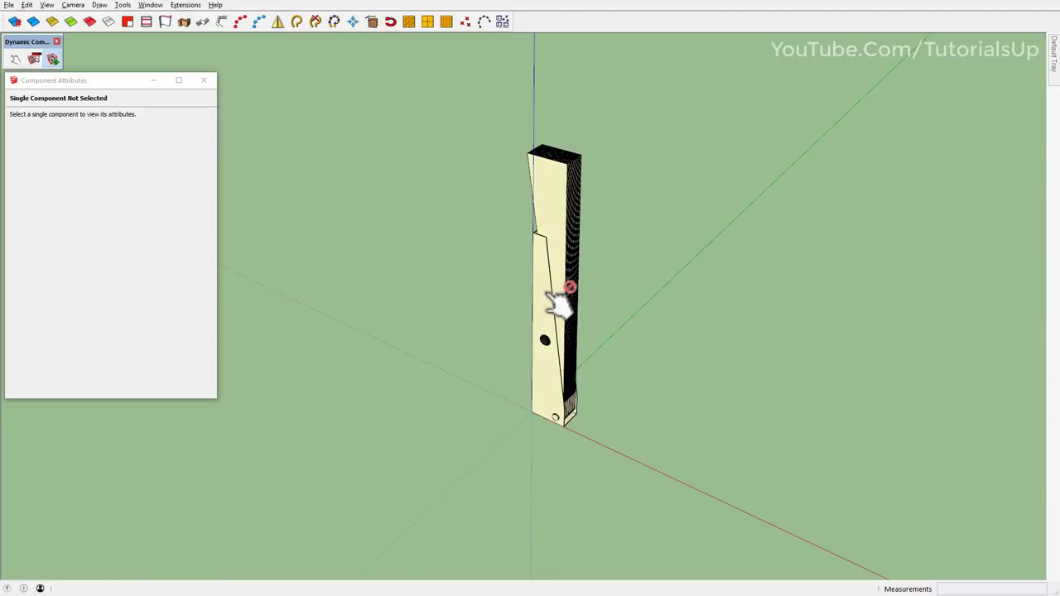
{"action": "scroll", "coordinate": [555, 348], "scroll_direction": "up", "scroll_amount": 2}
{"action": "scroll", "coordinate": [543, 373], "scroll_direction": "up", "scroll_amount": 3}
{"action": "scroll", "coordinate": [535, 385], "scroll_direction": "up", "scroll_amount": 3}
{"action": "scroll", "coordinate": [555, 365], "scroll_direction": "up", "scroll_amount": 3}
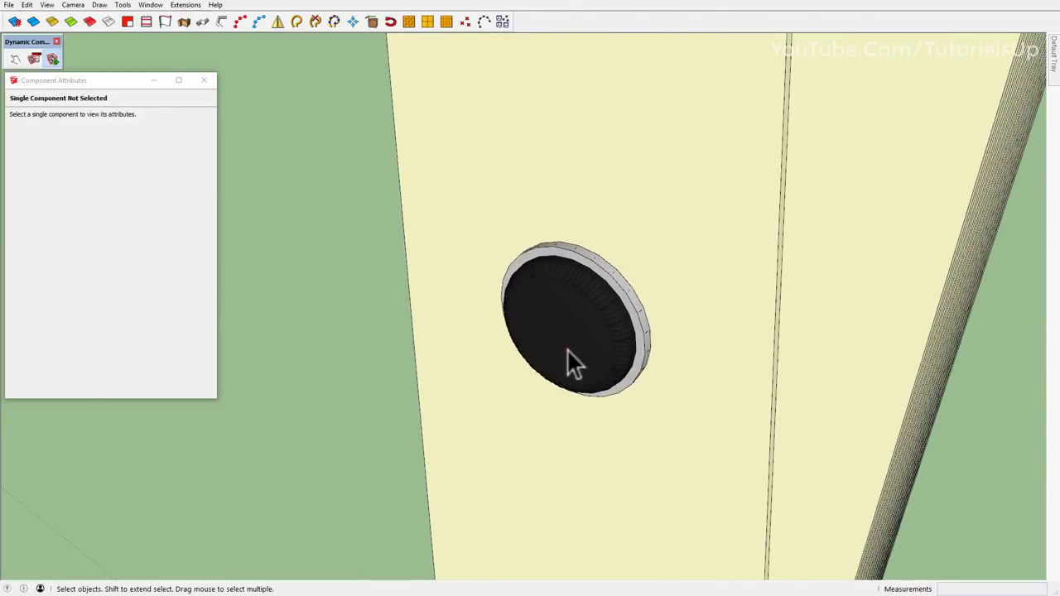
{"action": "triple_click", "coordinate": [567, 349]}
{"action": "right_click", "coordinate": [564, 335]}
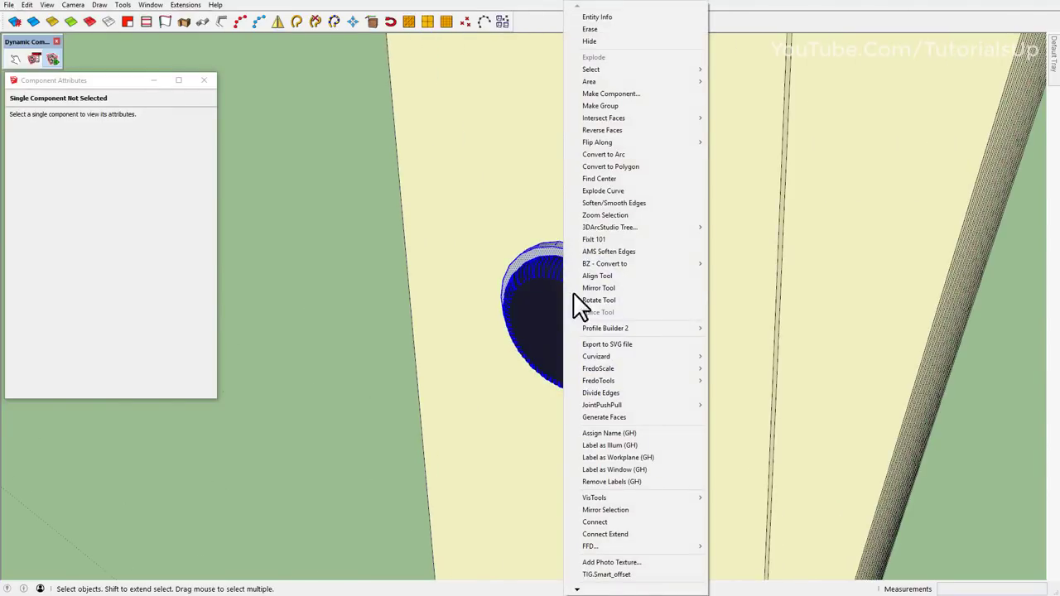
{"action": "left_click", "coordinate": [652, 97]}
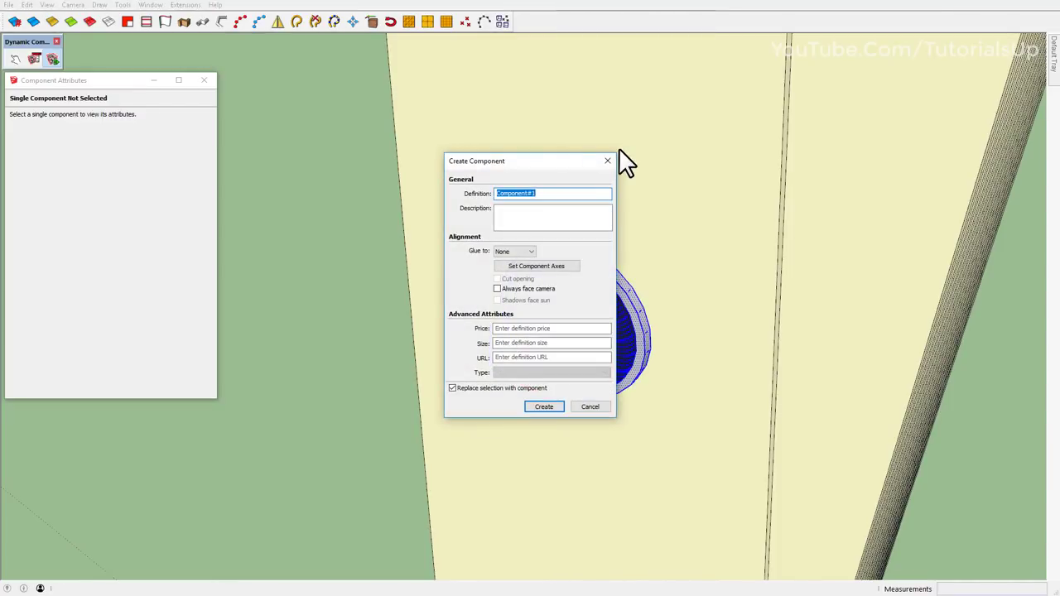
{"action": "type", "text": "Butto"}
{"action": "type", "text": "n"}
{"action": "key", "text": "Return"}
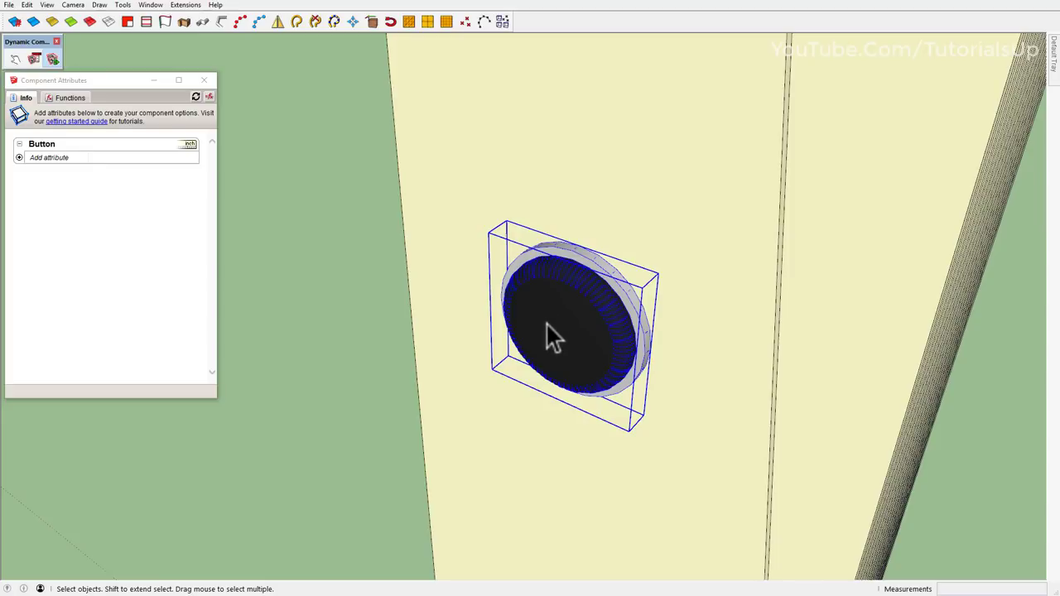
- Add an onClick behaviour attribute to the Button component, then deselect it
{"action": "scroll", "coordinate": [490, 443], "scroll_direction": "down", "scroll_amount": 3}
{"action": "scroll", "coordinate": [502, 420], "scroll_direction": "down", "scroll_amount": 3}
{"action": "scroll", "coordinate": [558, 393], "scroll_direction": "down", "scroll_amount": 2}
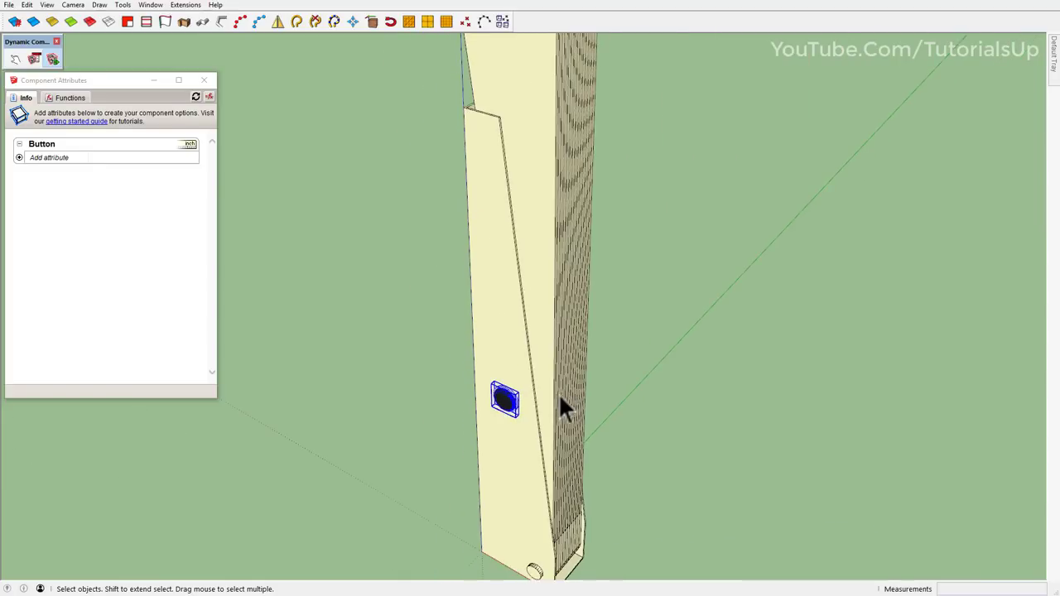
{"action": "scroll", "coordinate": [560, 398], "scroll_direction": "down", "scroll_amount": 2}
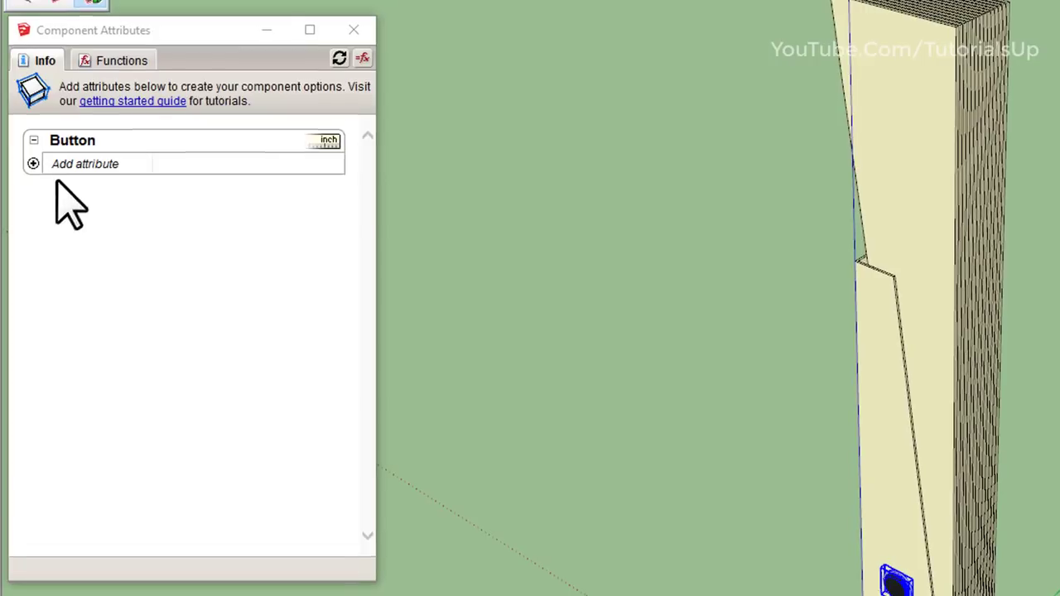
{"action": "left_click", "coordinate": [19, 157]}
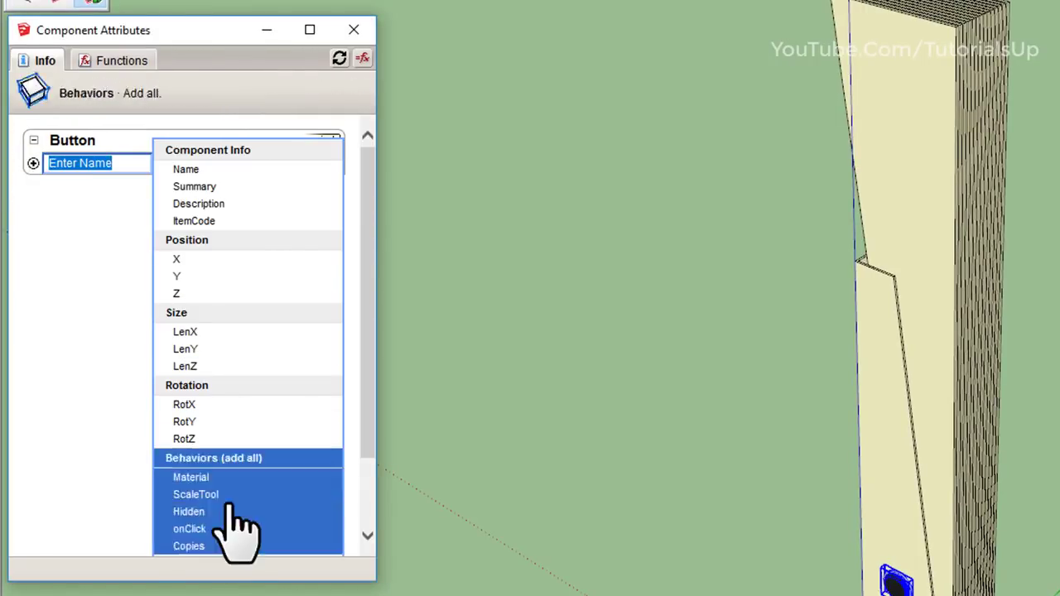
{"action": "left_click", "coordinate": [219, 530]}
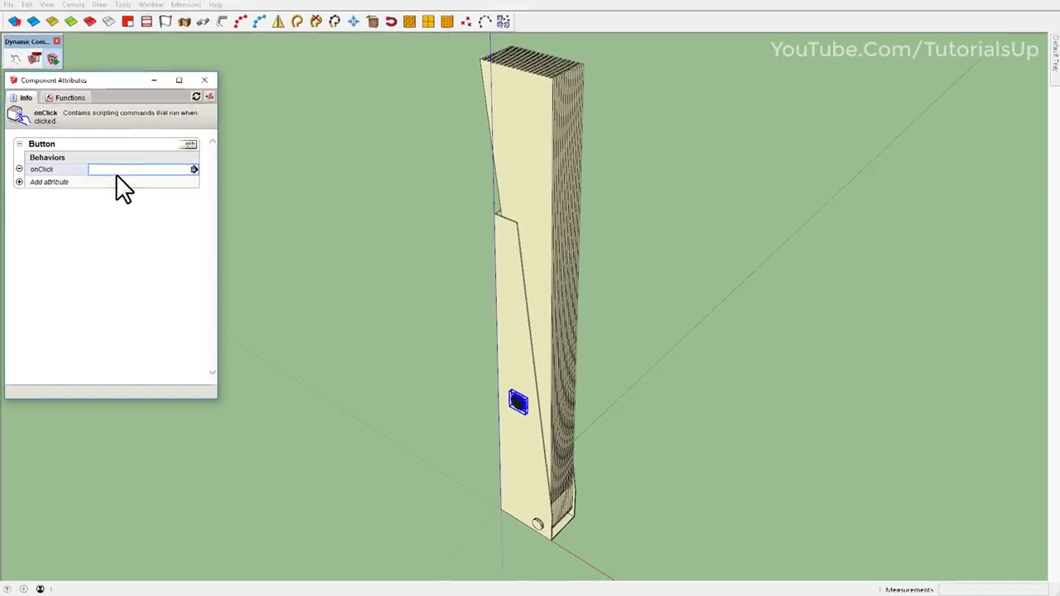
{"action": "left_click", "coordinate": [116, 174]}
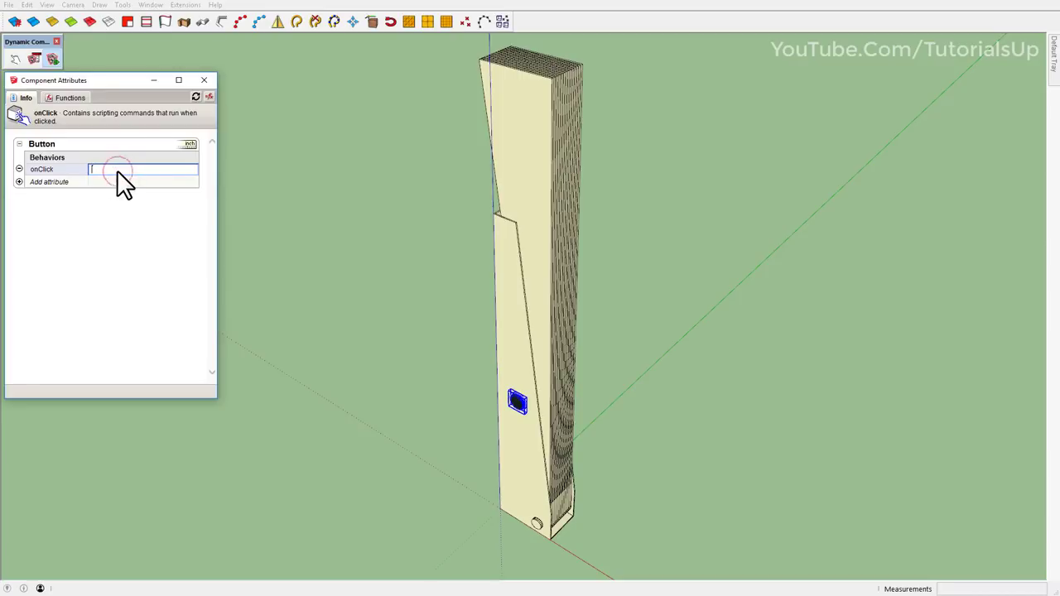
{"action": "middle_click_drag", "start_coordinate": [594, 292], "coordinate": [563, 288]}
{"action": "left_click", "coordinate": [610, 298]}
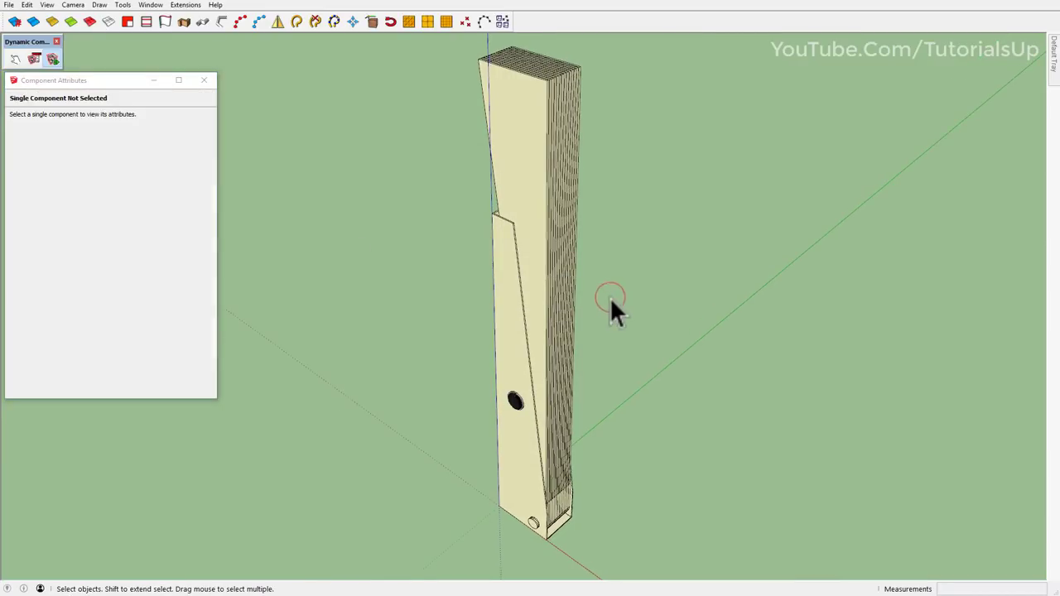
- Enlarge the Notepad window and copy board C1's onClick formula AnimateSlow("RotY",0,0)
{"action": "key", "text": "alt+Tab"}
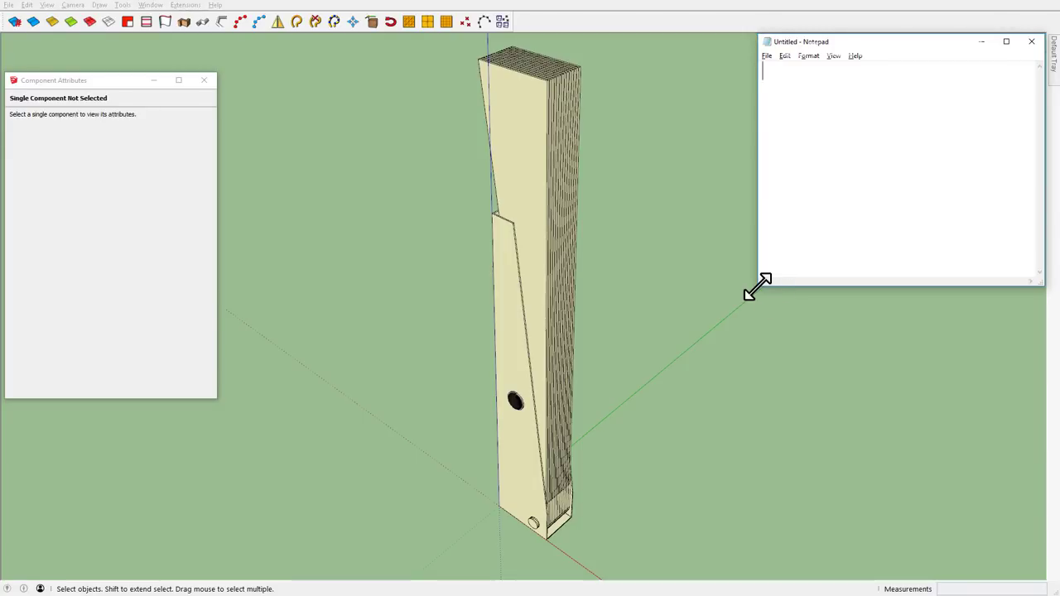
{"action": "left_click_drag", "start_coordinate": [759, 287], "coordinate": [687, 321]}
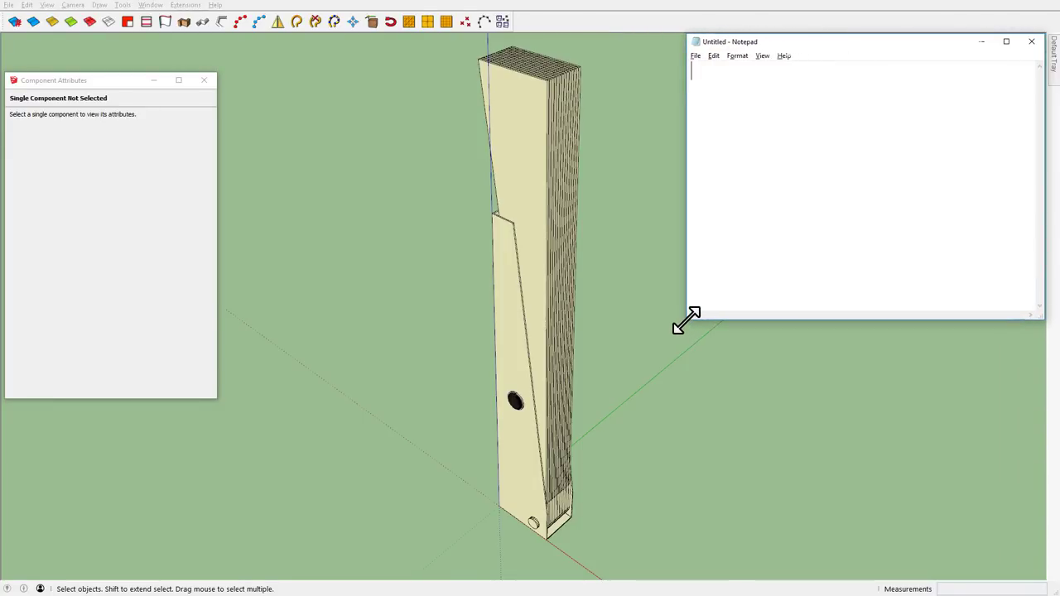
{"action": "middle_click_drag", "start_coordinate": [517, 338], "coordinate": [470, 412]}
{"action": "scroll", "coordinate": [500, 176], "scroll_direction": "up", "scroll_amount": 3}
{"action": "scroll", "coordinate": [505, 205], "scroll_direction": "up", "scroll_amount": 2}
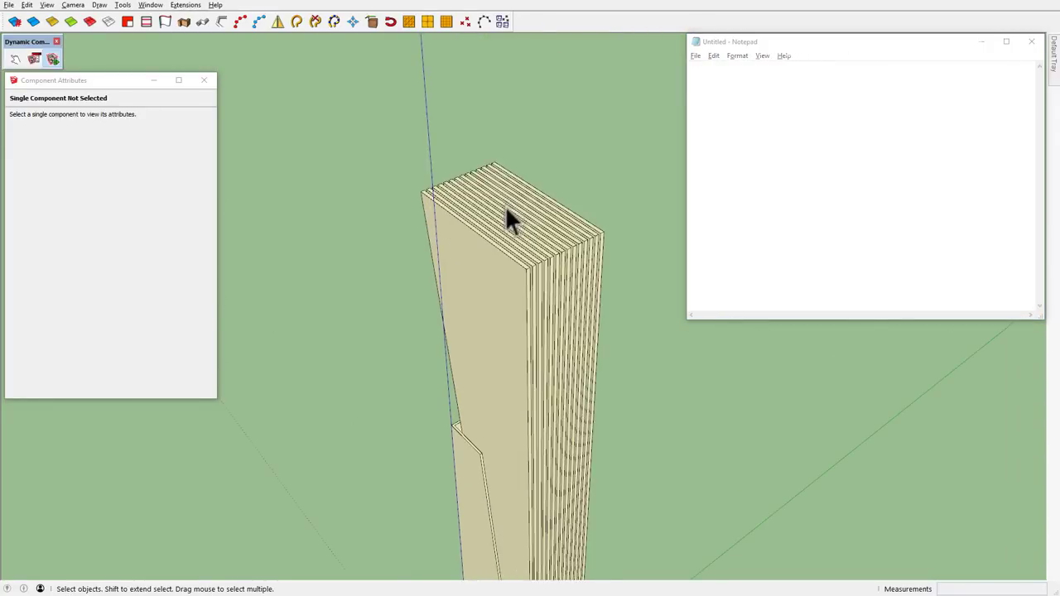
{"action": "scroll", "coordinate": [585, 259], "scroll_direction": "up", "scroll_amount": 3}
{"action": "scroll", "coordinate": [648, 272], "scroll_direction": "up", "scroll_amount": 2}
{"action": "scroll", "coordinate": [650, 274], "scroll_direction": "up", "scroll_amount": 2}
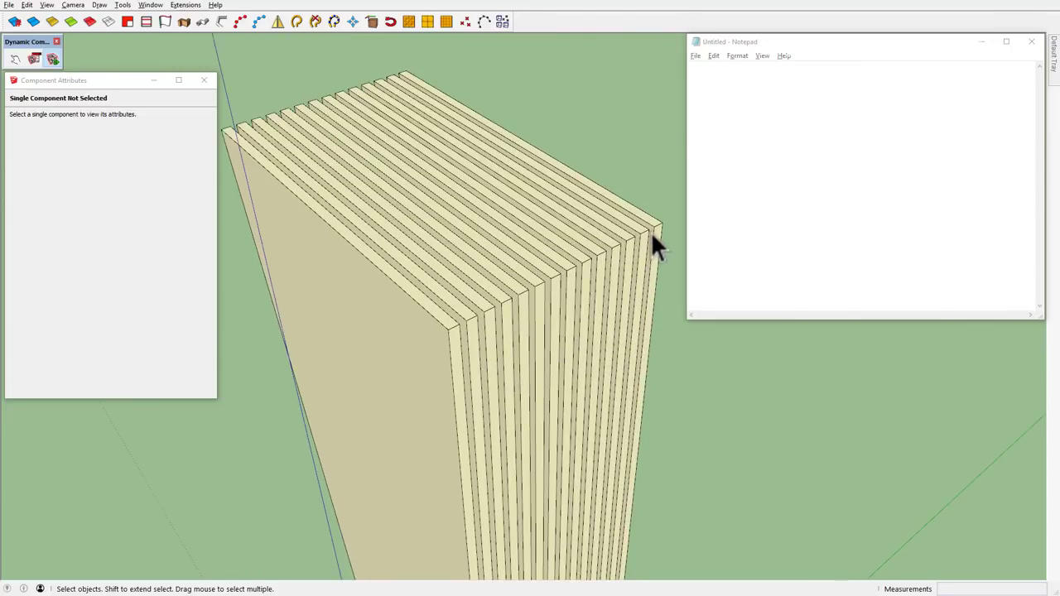
{"action": "left_click", "coordinate": [654, 233]}
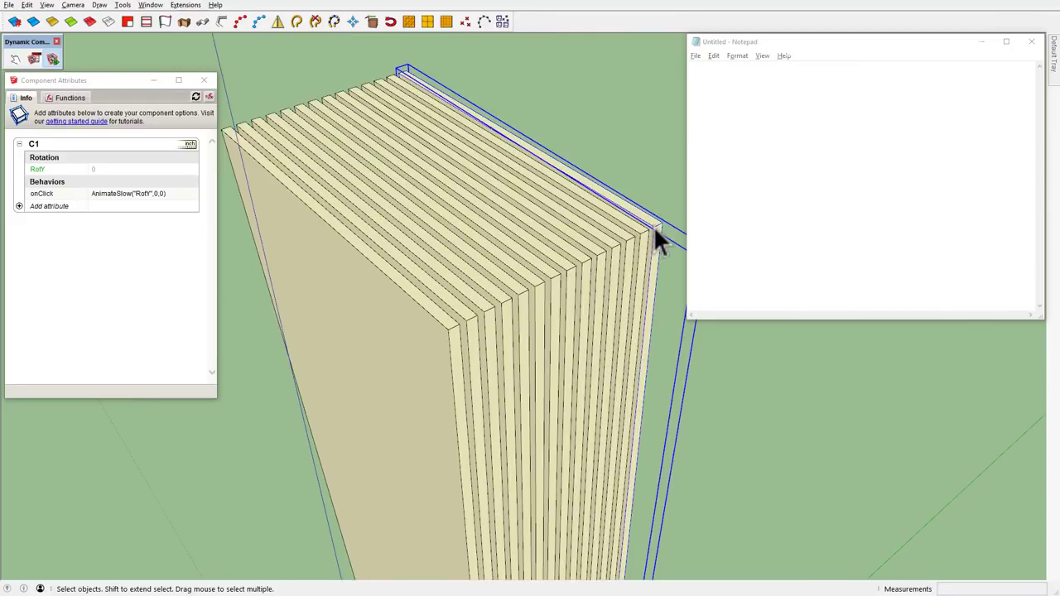
{"action": "left_click", "coordinate": [166, 195]}
{"action": "key", "text": "ctrl+c"}
{"action": "left_click", "coordinate": [177, 194]}
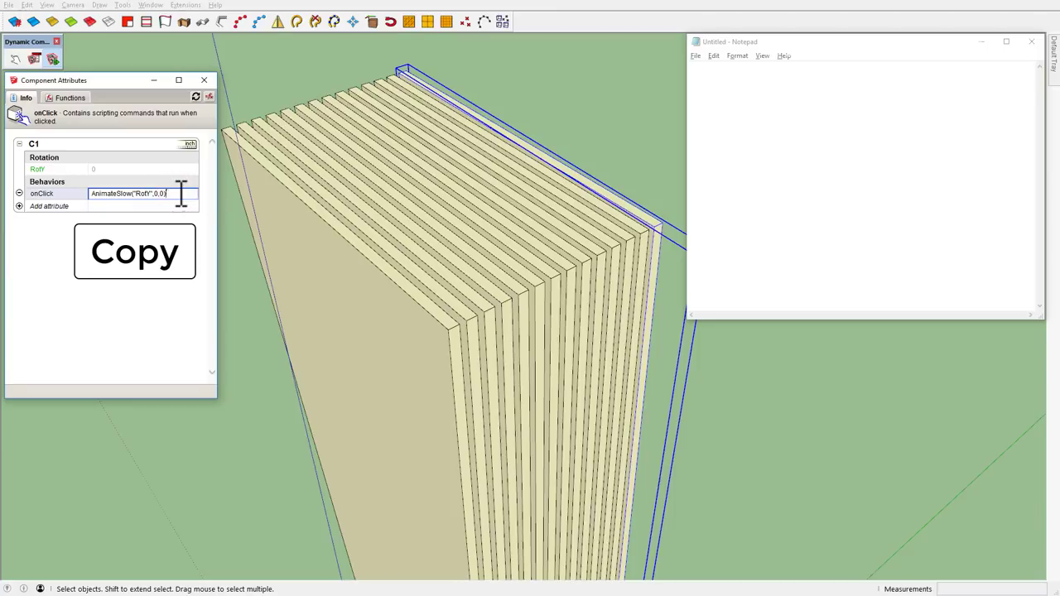
- Paste the formula into Notepad and set the font size to 26
{"action": "left_click", "coordinate": [743, 99]}
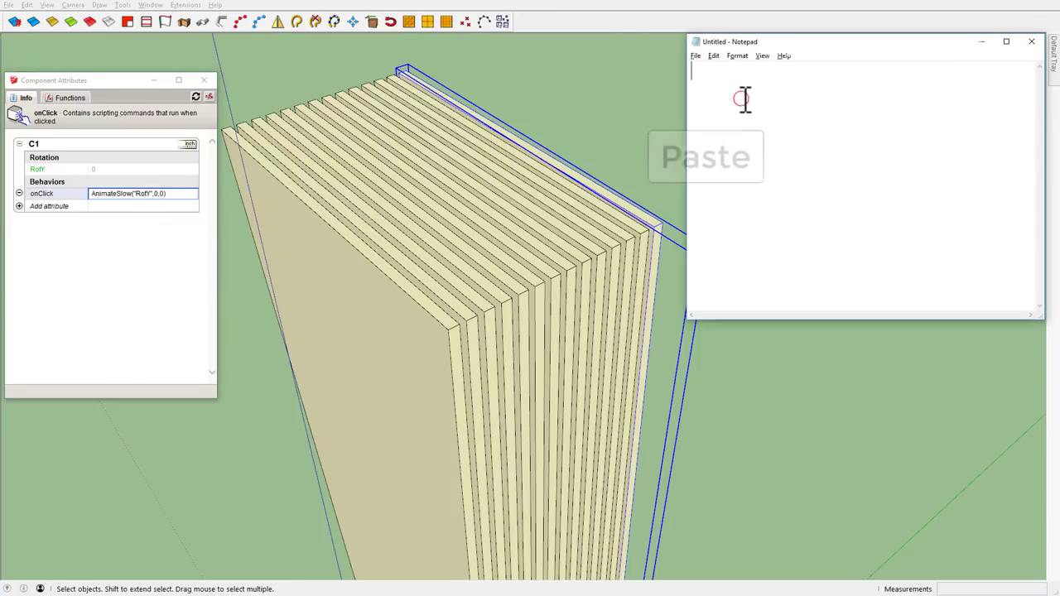
{"action": "key", "text": "ctrl+v"}
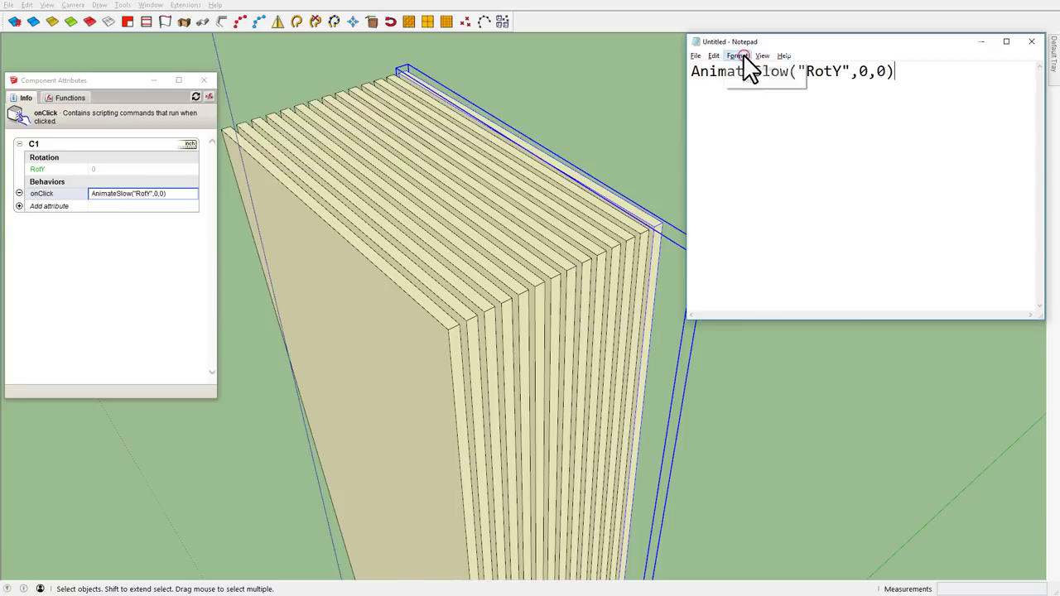
{"action": "left_click", "coordinate": [743, 55]}
{"action": "left_click", "coordinate": [750, 91]}
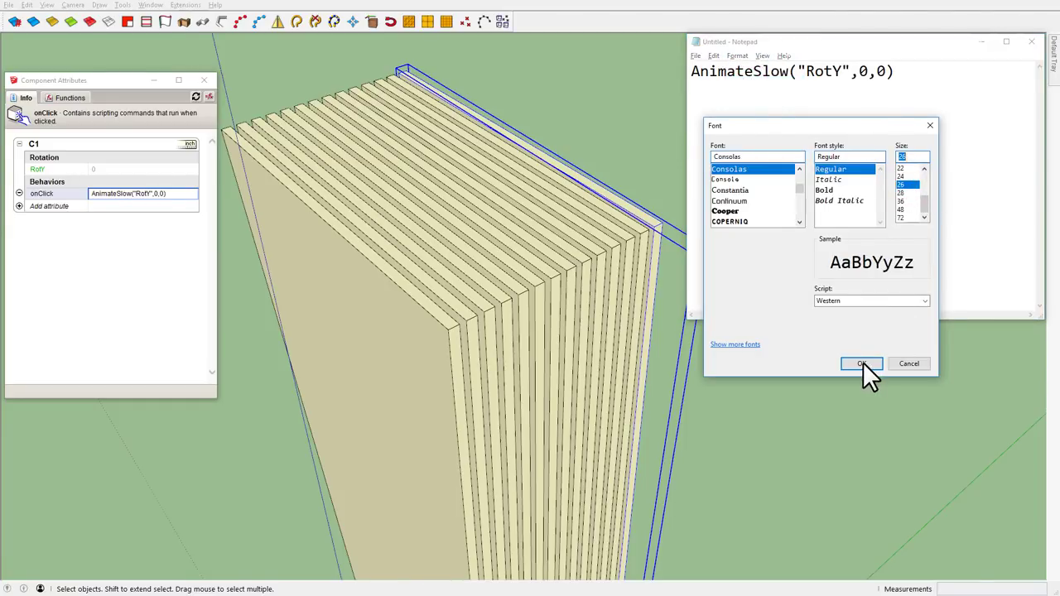
{"action": "left_click", "coordinate": [863, 363]}
- Edit the line to AnimateSlow("C1!RotY",0,0); and paste a duplicate on a second line
{"action": "type", "text": "C"}
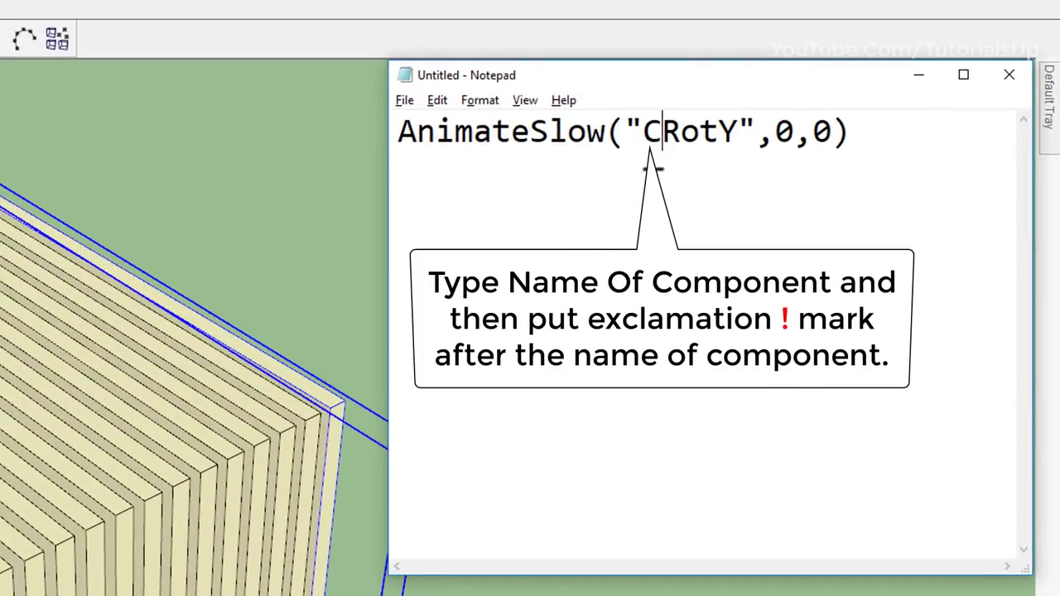
{"action": "type", "text": "1"}
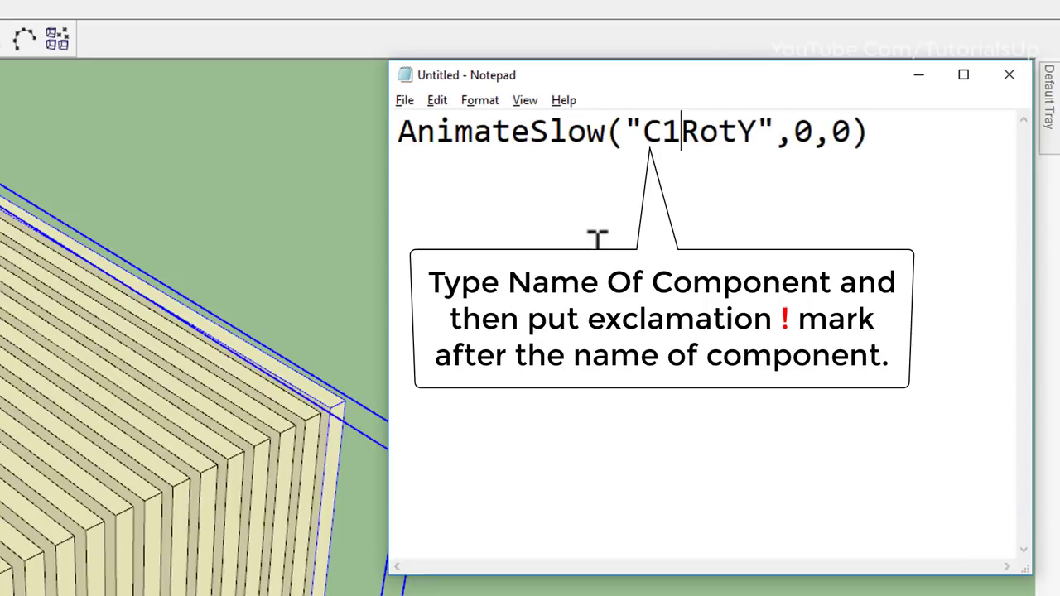
{"action": "type", "text": "!"}
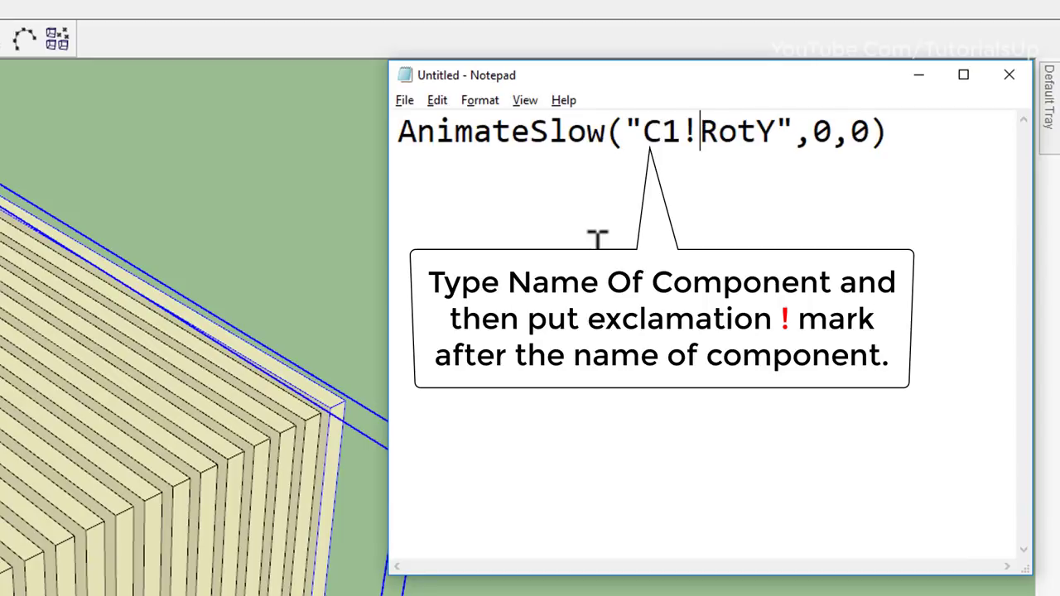
{"action": "left_click", "coordinate": [936, 139]}
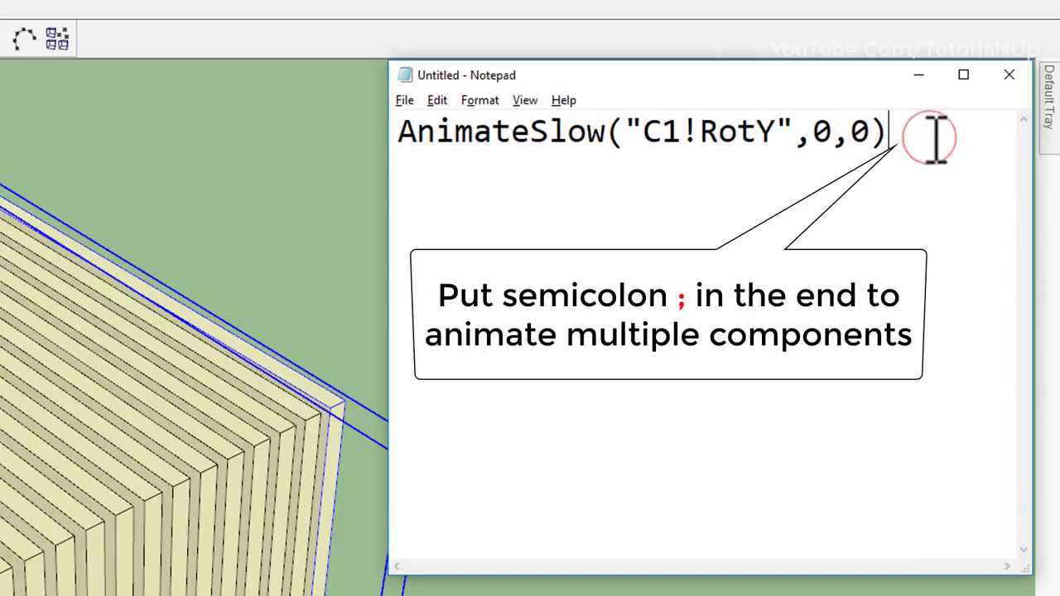
{"action": "type", "text": ";"}
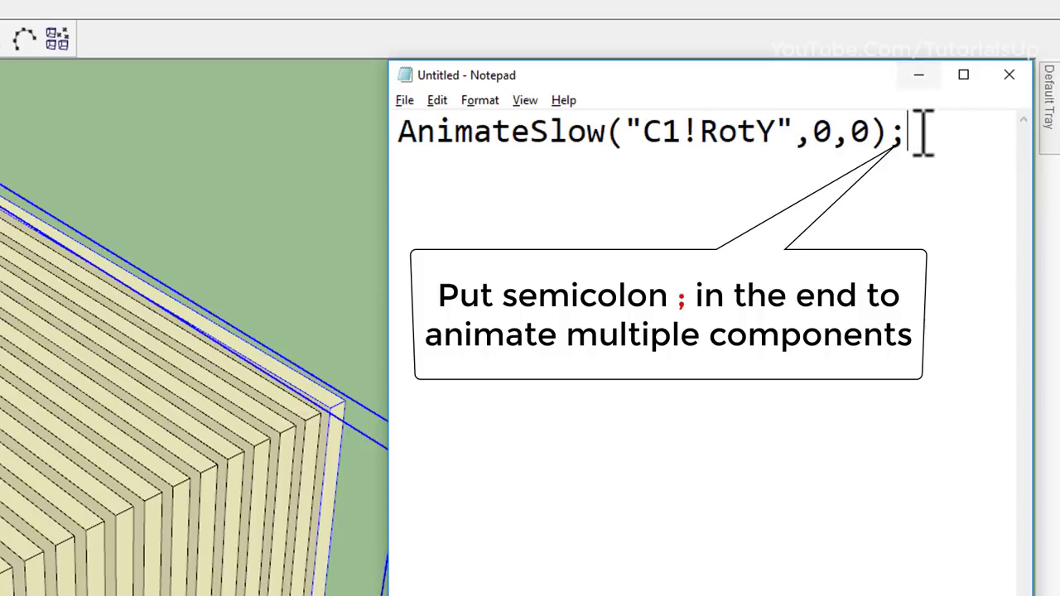
{"action": "left_click_drag", "start_coordinate": [915, 134], "coordinate": [397, 132]}
{"action": "key", "text": "ctrl+c"}
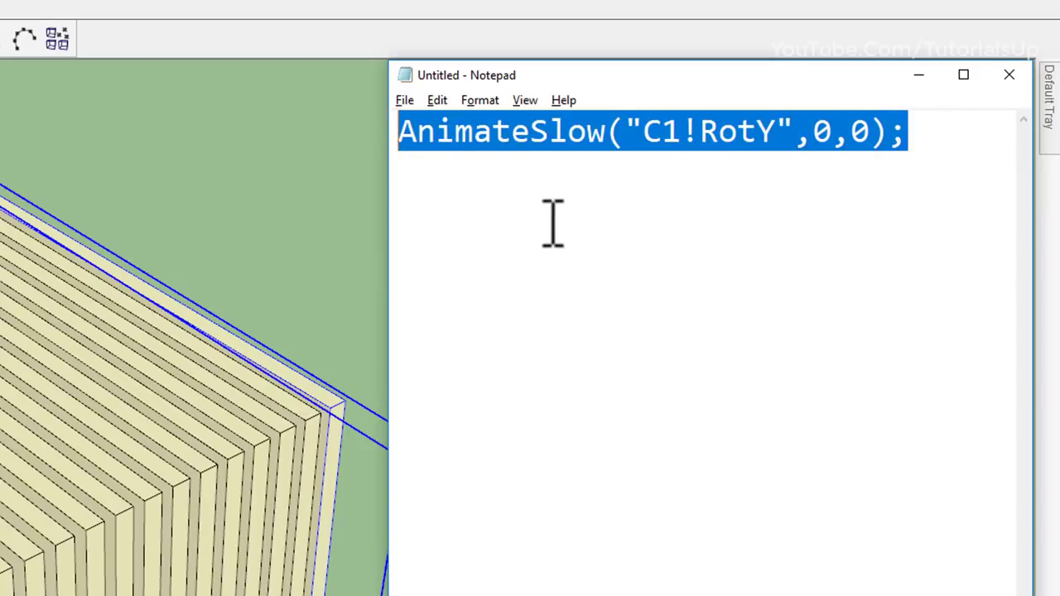
{"action": "left_click", "coordinate": [495, 232]}
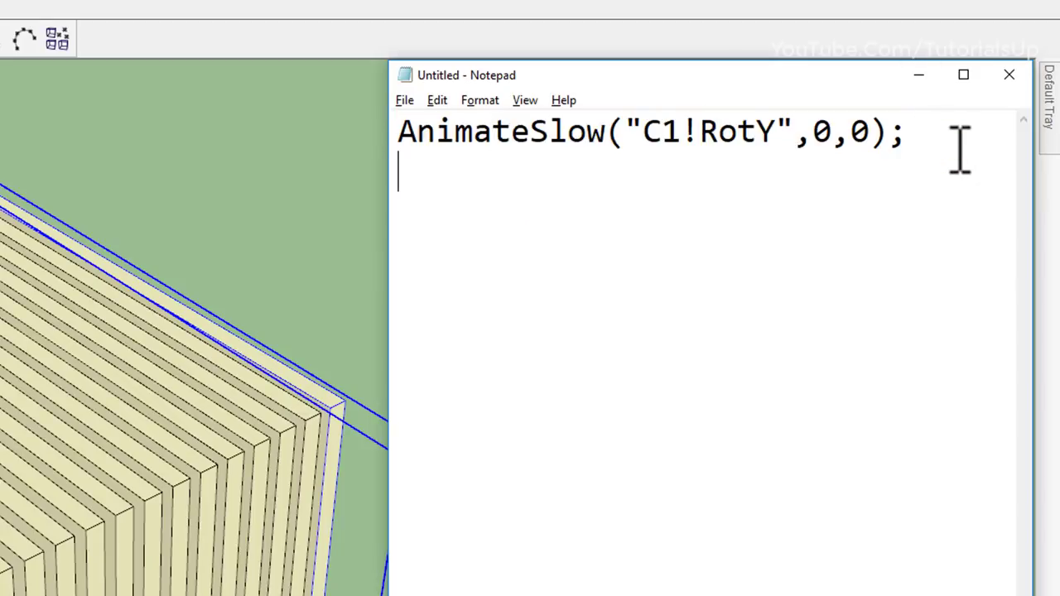
{"action": "key", "text": "Return"}
{"action": "key", "text": "ctrl+v"}
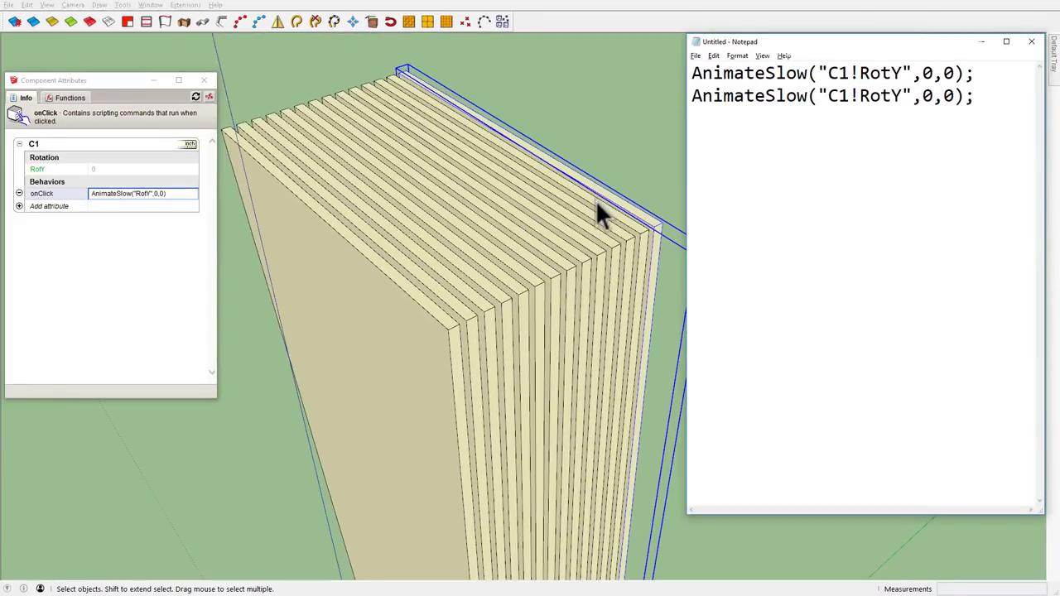
- Paste two more copies of the C1 template command as lines 3 and 4
{"action": "left_click", "coordinate": [596, 201]}
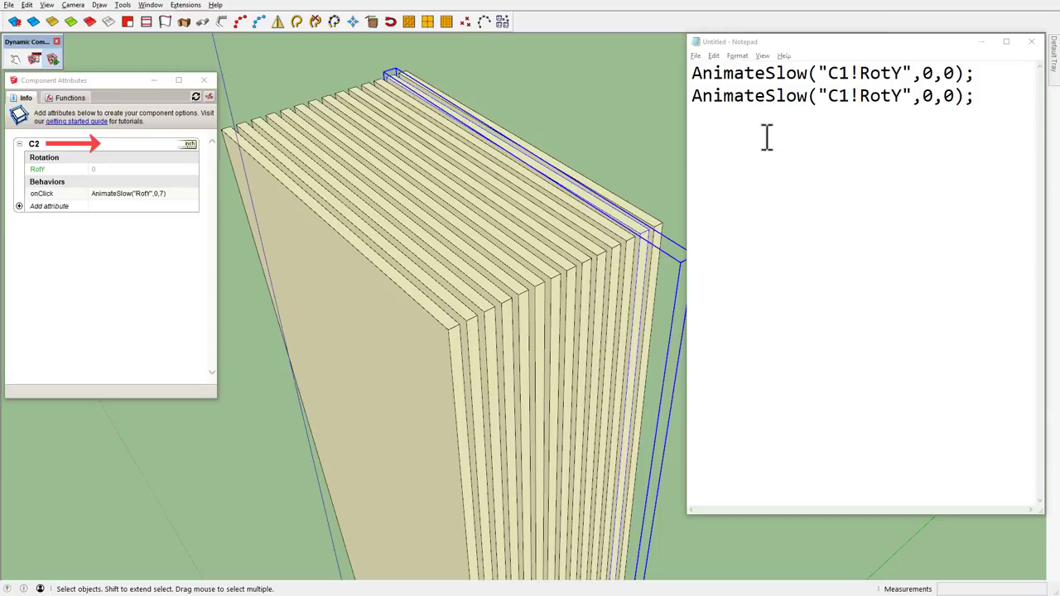
{"action": "left_click", "coordinate": [846, 97]}
{"action": "type", "text": "2"}
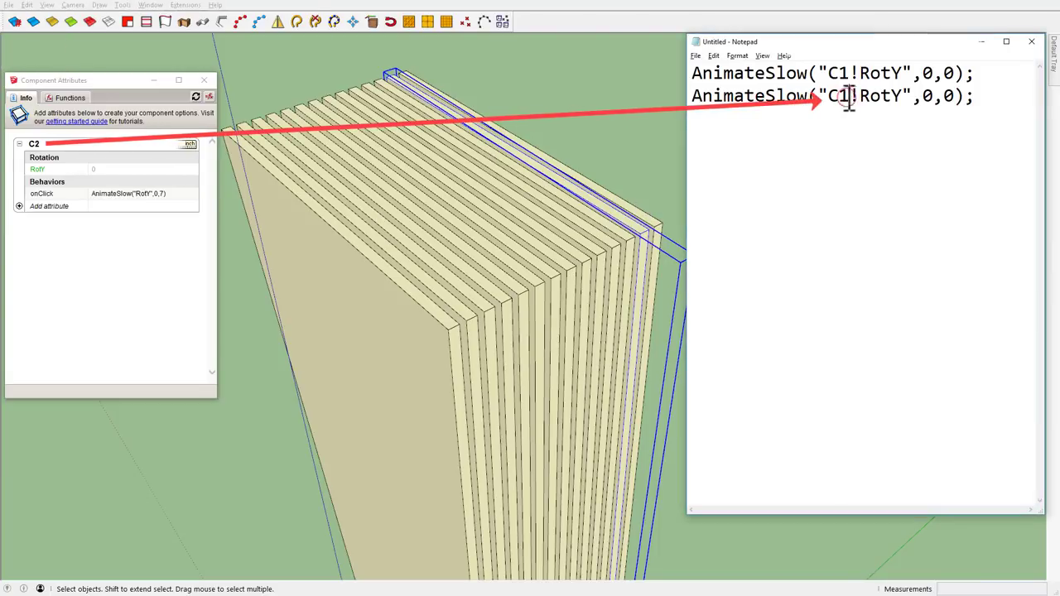
{"action": "double_click", "coordinate": [950, 97]}
{"action": "type", "text": "7"}
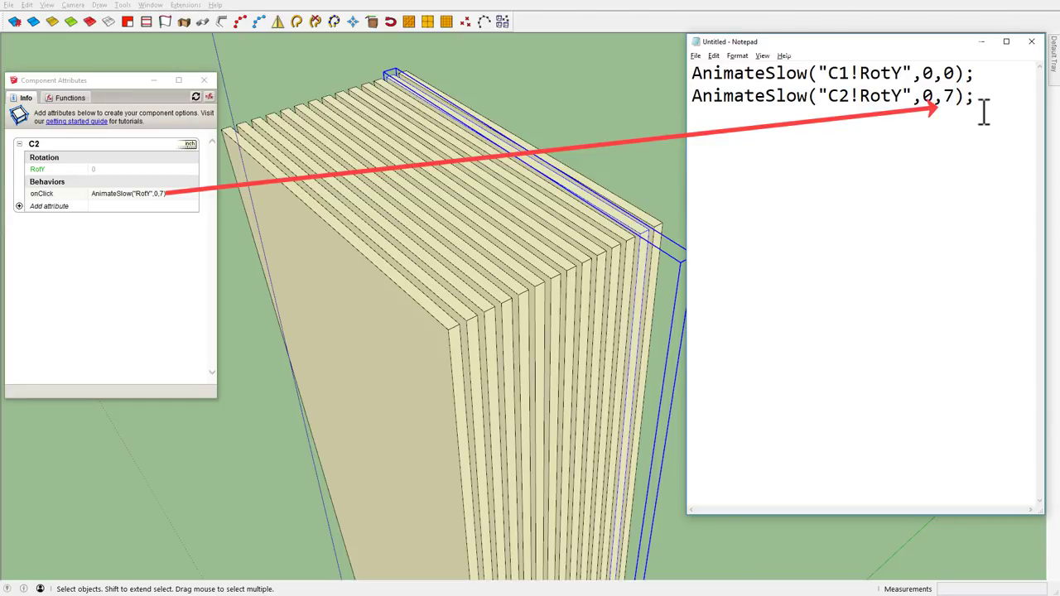
{"action": "key", "text": "Return"}
{"action": "key", "text": "ctrl+v"}
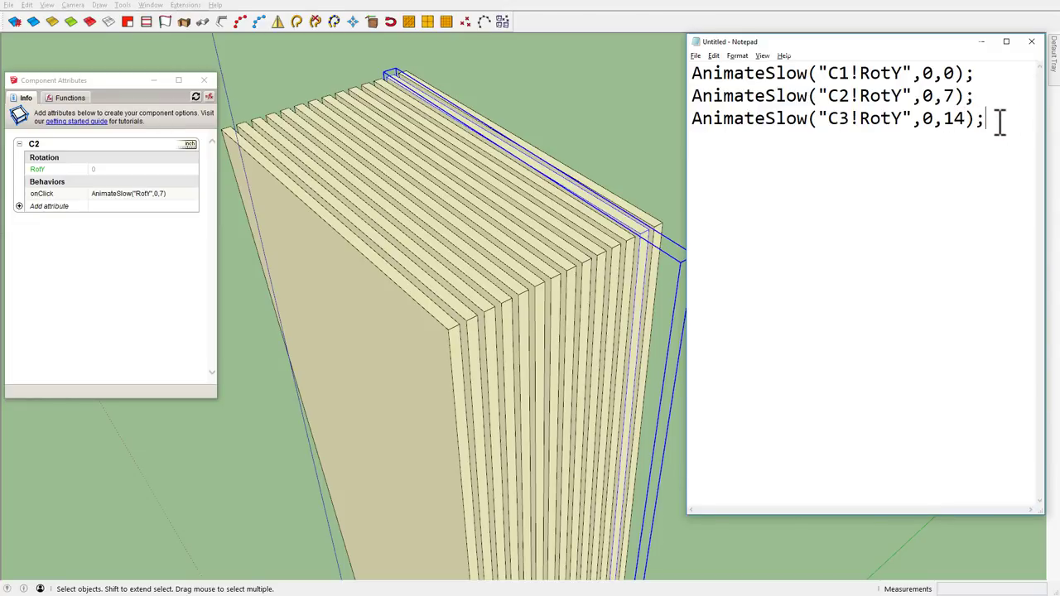
{"action": "key", "text": "Return"}
{"action": "key", "text": "ctrl+v"}
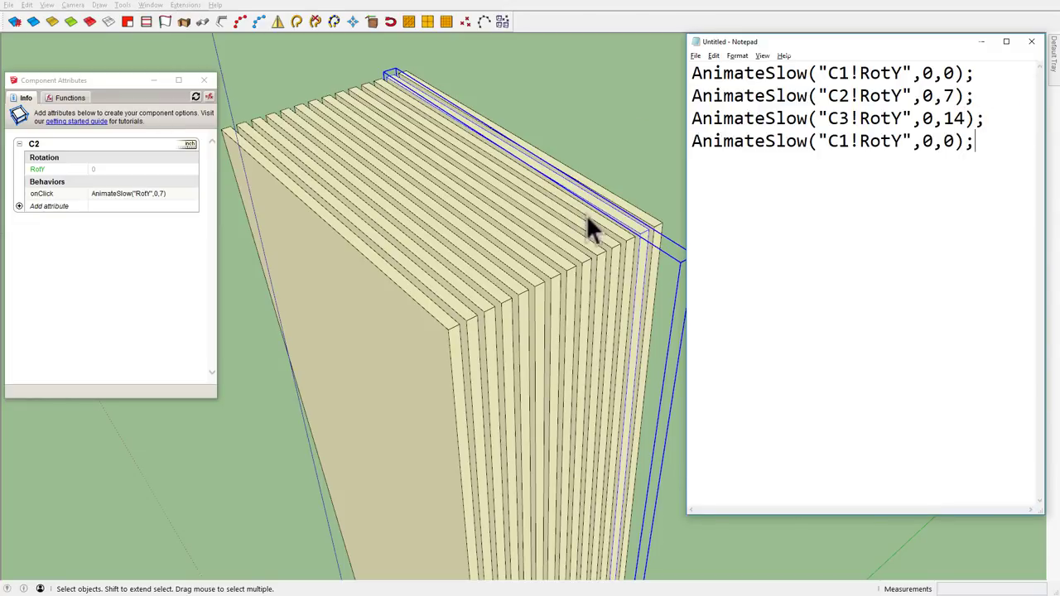
- Edit line 4 and add line 5 as C5 rotating to 28 degrees
{"action": "left_click", "coordinate": [586, 217]}
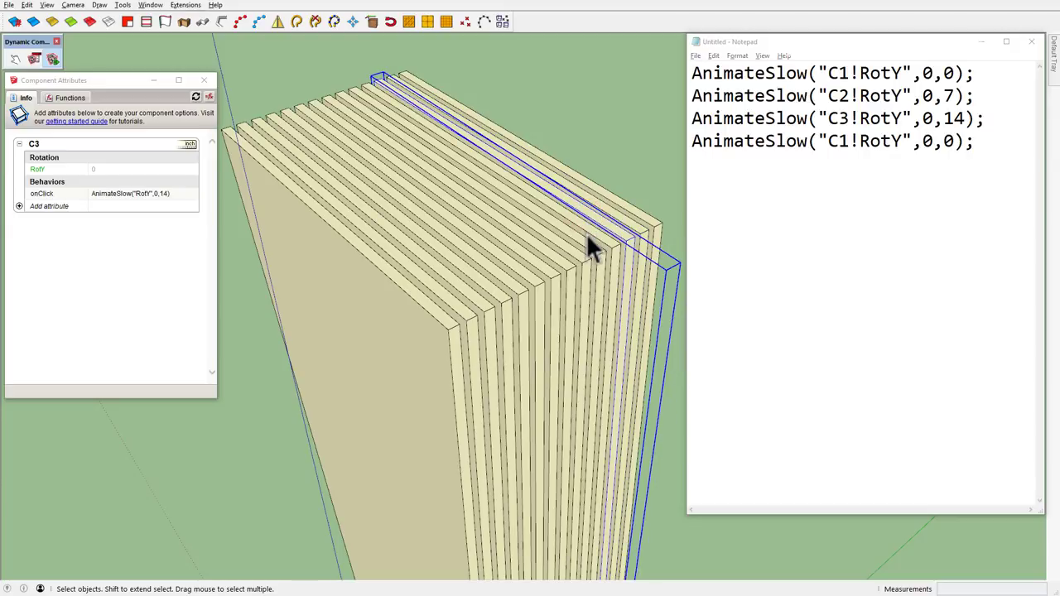
{"action": "left_click", "coordinate": [588, 238]}
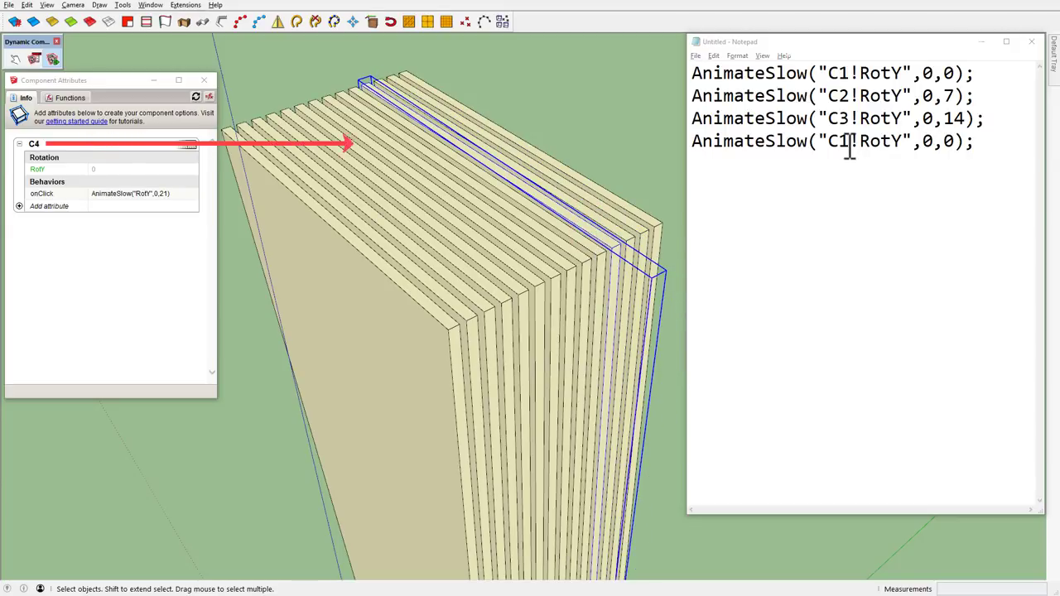
{"action": "left_click_drag", "start_coordinate": [840, 142], "coordinate": [851, 142]}
{"action": "type", "text": "4"}
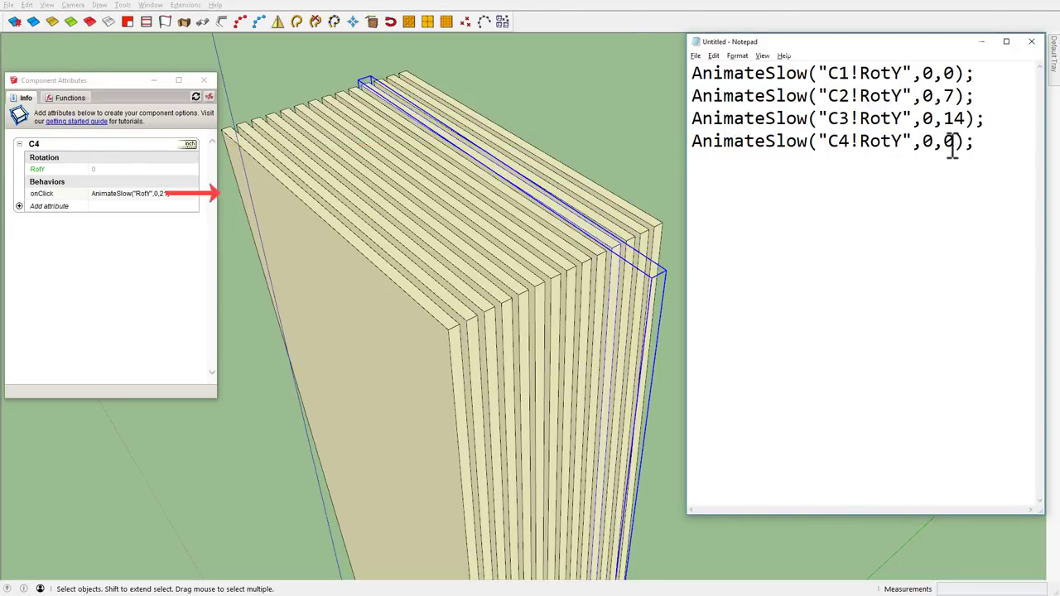
{"action": "double_click", "coordinate": [950, 143]}
{"action": "type", "text": "21"}
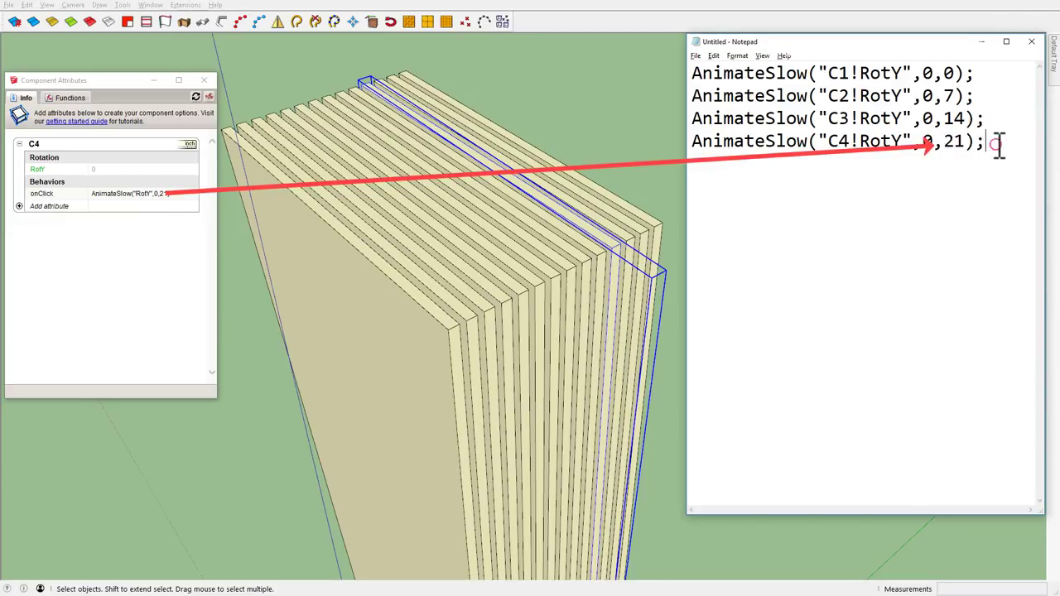
{"action": "key", "text": "Return"}
{"action": "key", "text": "ctrl+v"}
{"action": "mouse_move", "coordinate": [839, 165]}
{"action": "left_mouse_down"}
{"action": "mouse_move", "coordinate": [851, 164]}
{"action": "mouse_move", "coordinate": [846, 255]}
{"action": "left_mouse_up"}
{"action": "type", "text": "5"}
{"action": "left_click", "coordinate": [558, 229]}
{"action": "double_click", "coordinate": [950, 165]}
{"action": "type", "text": "28"}
- Add lines 6 and 7, with line 6 at 35 degrees and line 7 renumbered to C7
{"action": "left_click", "coordinate": [1007, 166]}
{"action": "key", "text": "Return"}
{"action": "key", "text": "ctrl+v"}
{"action": "type", "text": "35"}
{"action": "left_click", "coordinate": [994, 189]}
{"action": "key", "text": "Return"}
{"action": "key", "text": "ctrl+v"}
{"action": "left_click", "coordinate": [510, 229]}
{"action": "left_click", "coordinate": [840, 210]}
{"action": "type", "text": "7"}
- Add lines 8 and 9, giving line 8 an angle of 49
{"action": "left_click", "coordinate": [994, 211]}
{"action": "key", "text": "Return"}
{"action": "key", "text": "ctrl+v"}
{"action": "left_click", "coordinate": [549, 289]}
{"action": "left_click", "coordinate": [845, 234]}
{"action": "type", "text": "49"}
{"action": "key", "text": "Return"}
{"action": "key", "text": "ctrl+v"}
{"action": "left_click", "coordinate": [538, 286]}
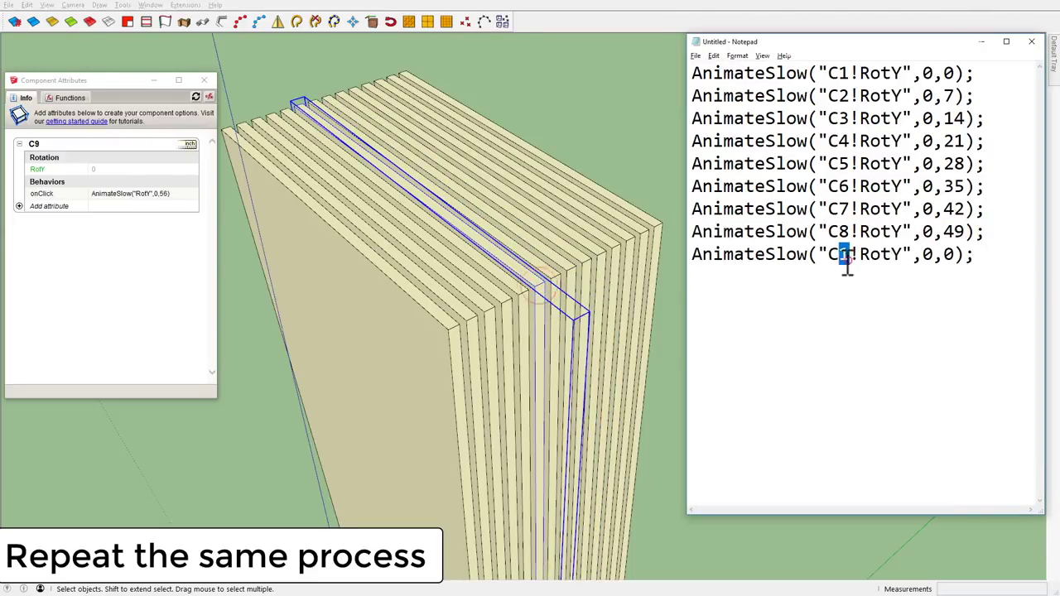
- Add lines 10 and 11 for slabs C10 and C11
{"action": "left_click", "coordinate": [1019, 265]}
{"action": "key", "text": "Return"}
{"action": "key", "text": "ctrl+v"}
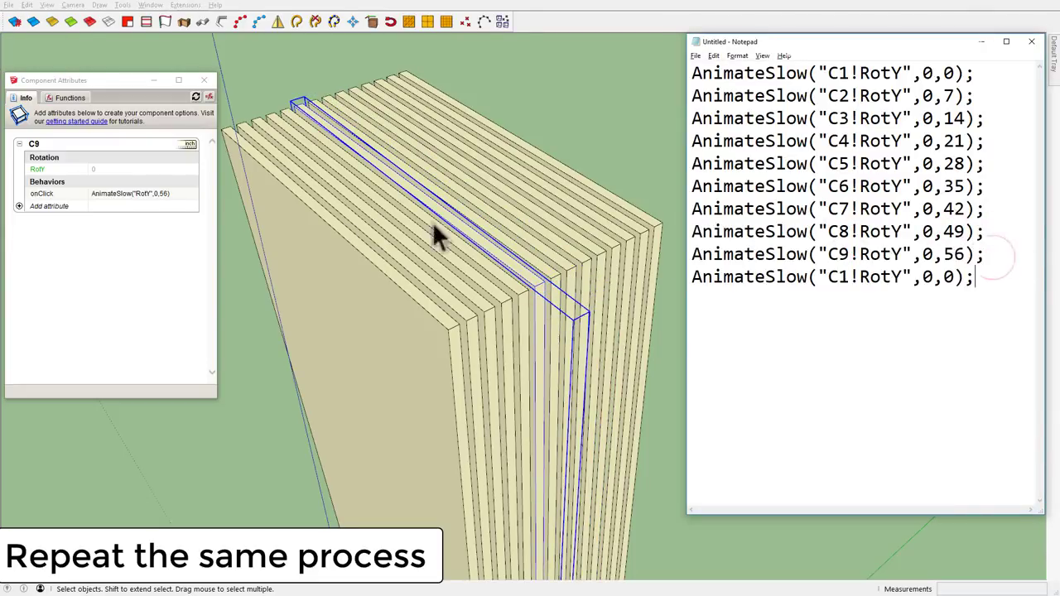
{"action": "left_click", "coordinate": [438, 237]}
{"action": "left_click", "coordinate": [854, 277]}
{"action": "type", "text": "0"}
{"action": "left_click", "coordinate": [1012, 278]}
{"action": "key", "text": "Return"}
{"action": "key", "text": "ctrl+v"}
{"action": "left_click", "coordinate": [422, 237]}
{"action": "left_click", "coordinate": [838, 299]}
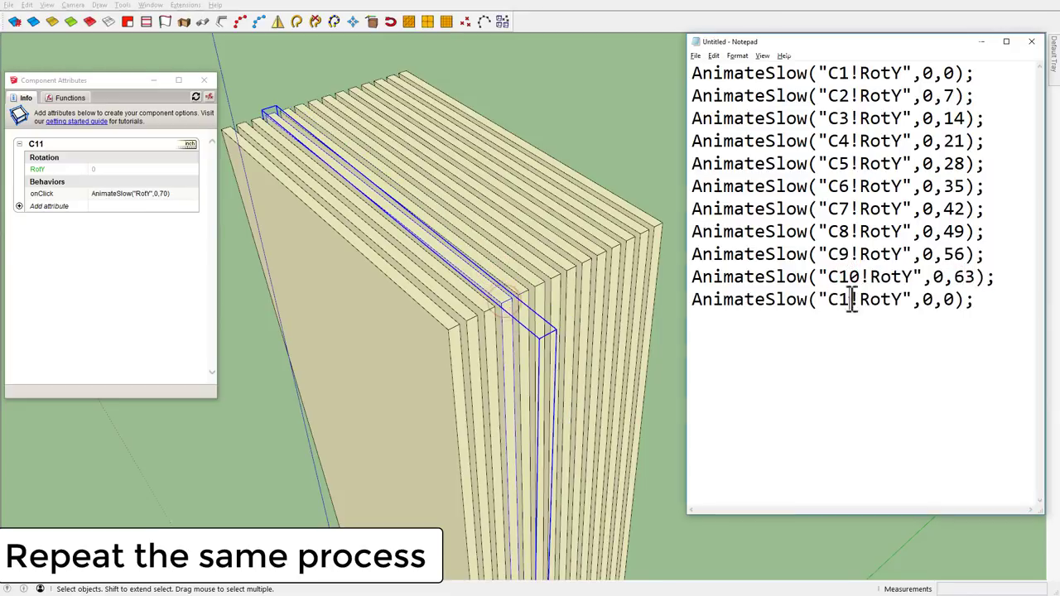
{"action": "type", "text": "1"}
- Add lines for C12 and C13 with angles 77 and 84
{"action": "key", "text": "Return"}
{"action": "key", "text": "ctrl+v"}
{"action": "left_click", "coordinate": [402, 240]}
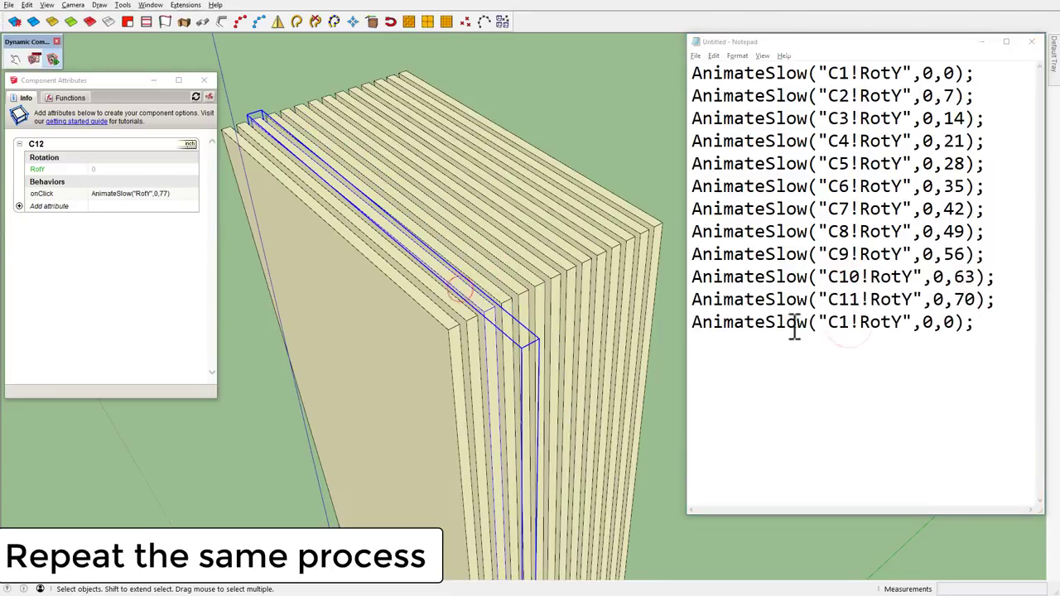
{"action": "left_click", "coordinate": [850, 322]}
{"action": "type", "text": "277"}
{"action": "left_click", "coordinate": [462, 321]}
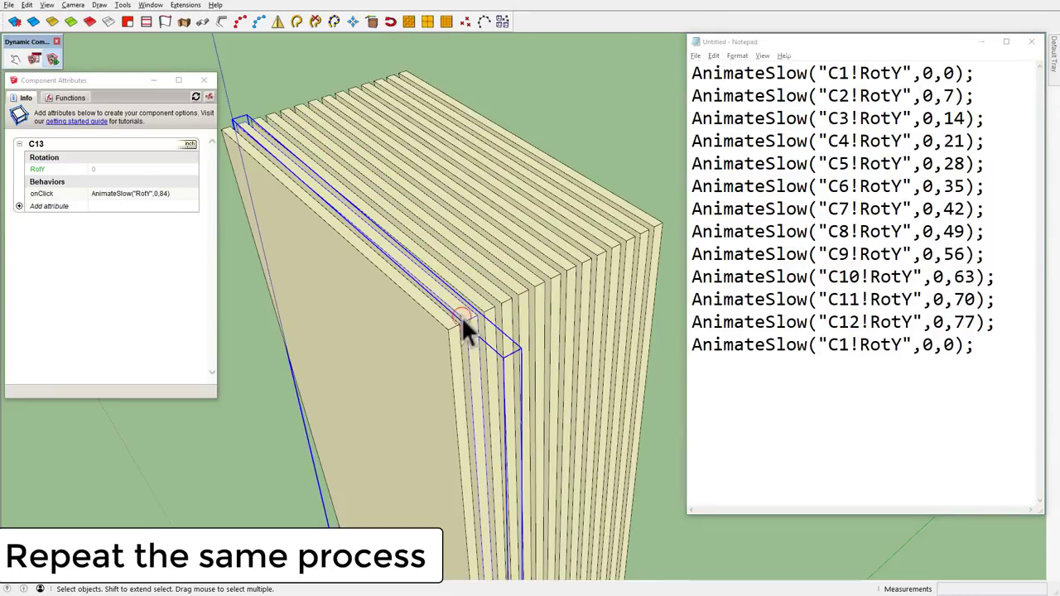
{"action": "left_click", "coordinate": [839, 346]}
{"action": "type", "text": "3"}
{"action": "double_click", "coordinate": [963, 347]}
- Add the final line for C14 at 91 degrees
{"action": "key", "text": "Return"}
{"action": "key", "text": "ctrl+v"}
{"action": "left_click", "coordinate": [845, 369]}
{"action": "type", "text": "4"}
{"action": "double_click", "coordinate": [961, 369]}
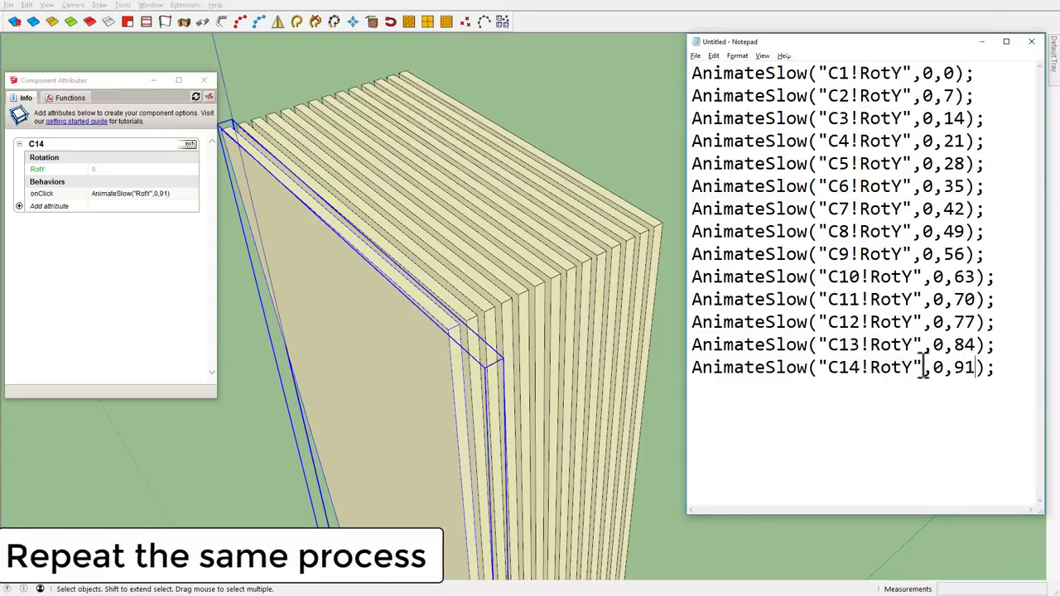
- Copy all fourteen AnimateSlow command lines from Notepad
{"action": "left_click", "coordinate": [1014, 380]}
{"action": "left_click_drag", "start_coordinate": [1009, 379], "coordinate": [700, 74]}
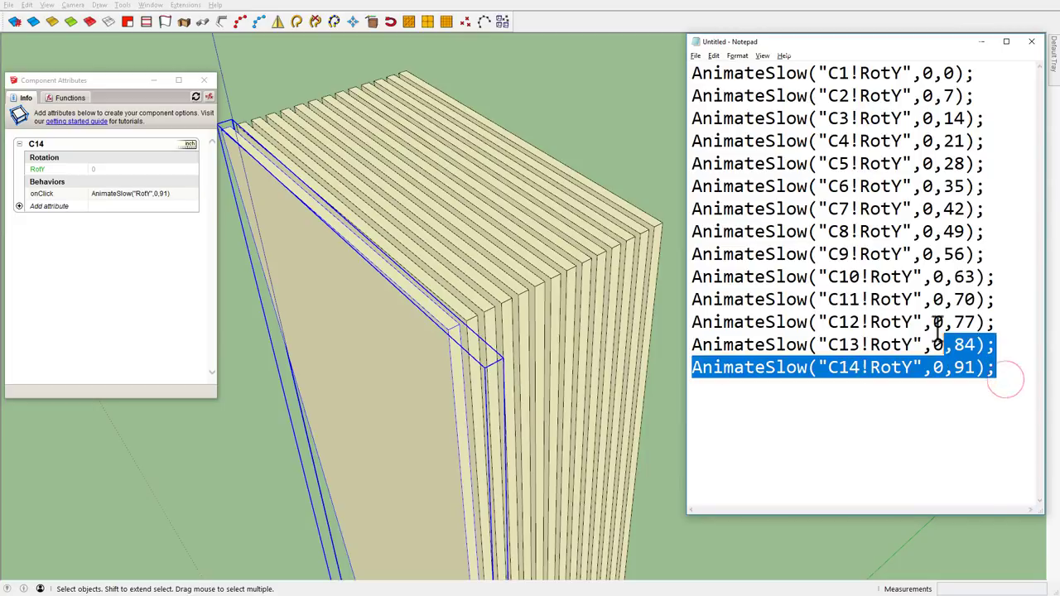
{"action": "right_click", "coordinate": [718, 75]}
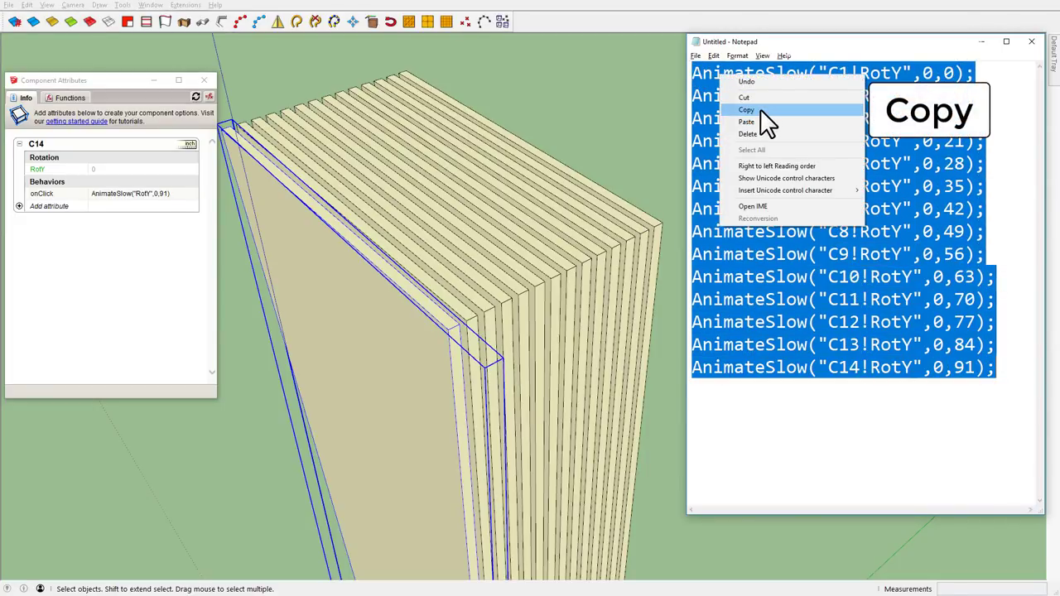
{"action": "left_click", "coordinate": [761, 108]}
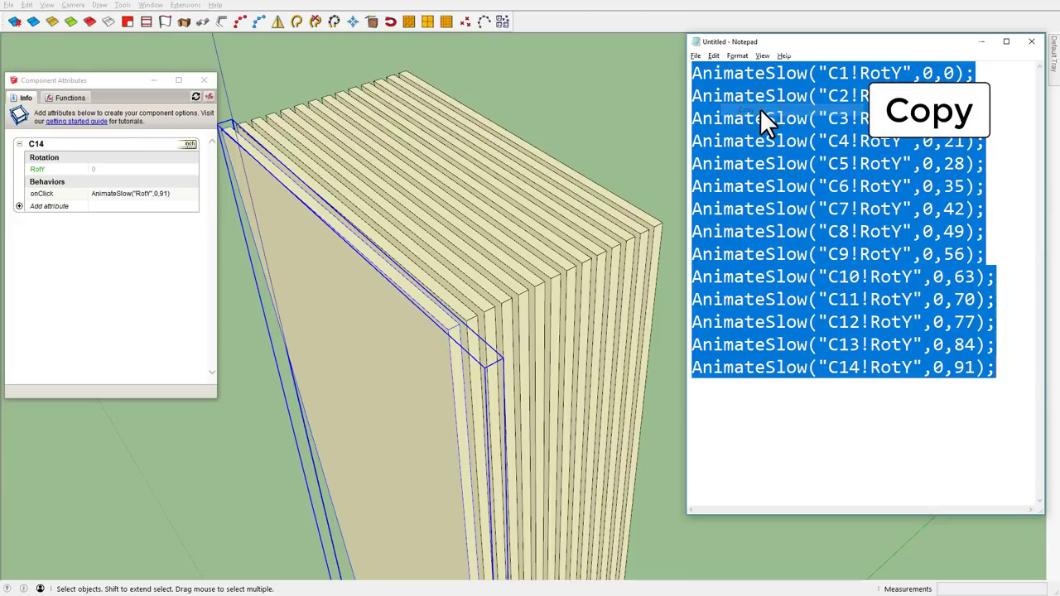
- Paste the copied commands into the knob button's onClick attribute and confirm
{"action": "left_click", "coordinate": [978, 43]}
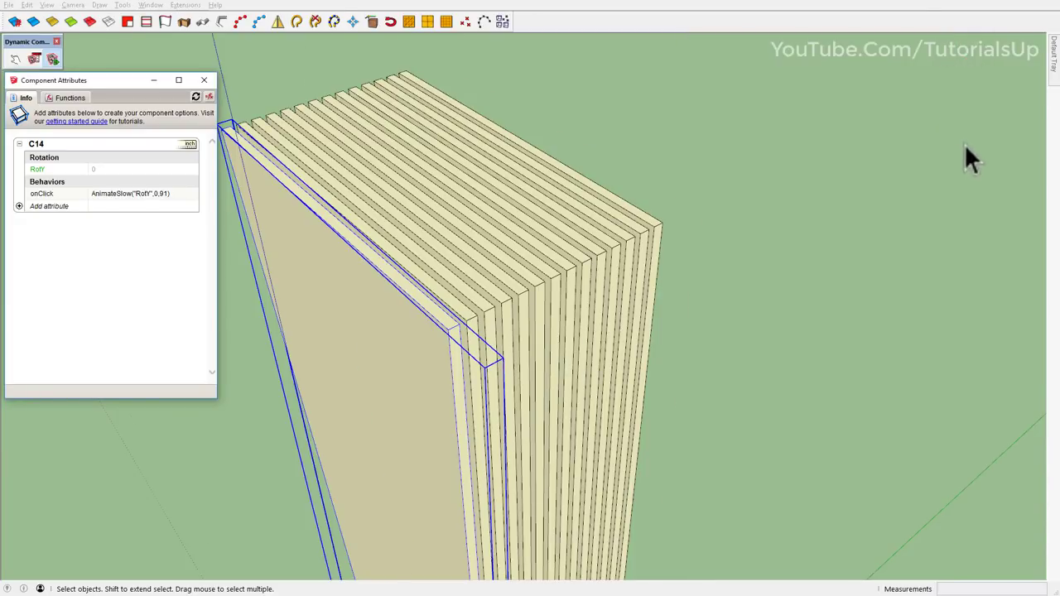
{"action": "middle_click_drag", "start_coordinate": [966, 149], "coordinate": [611, 431]}
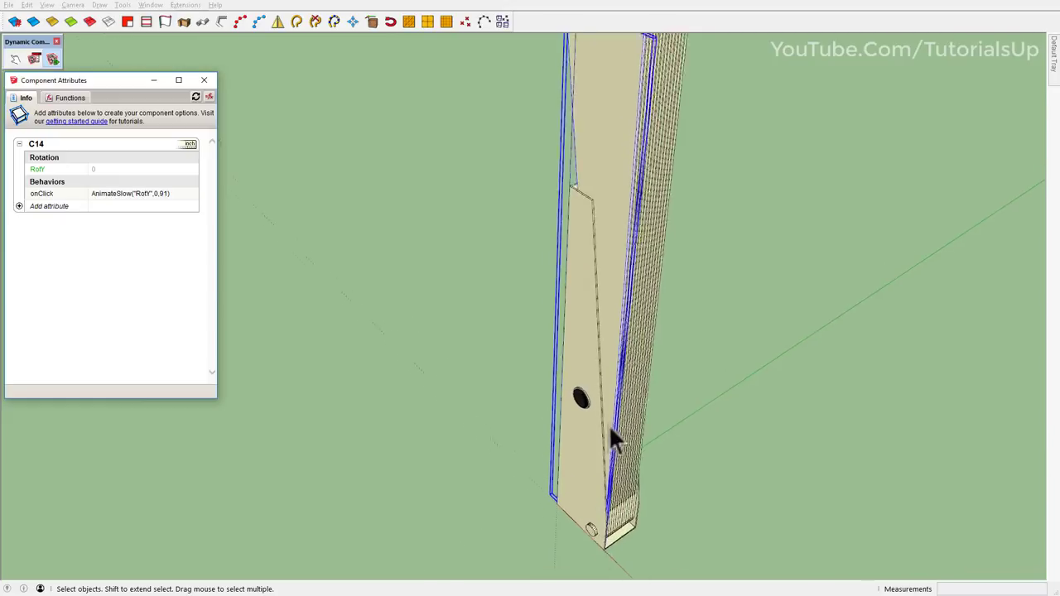
{"action": "scroll", "coordinate": [612, 431], "scroll_direction": "up", "scroll_amount": 3}
{"action": "scroll", "coordinate": [654, 385], "scroll_direction": "up", "scroll_amount": 3}
{"action": "left_click", "coordinate": [573, 333]}
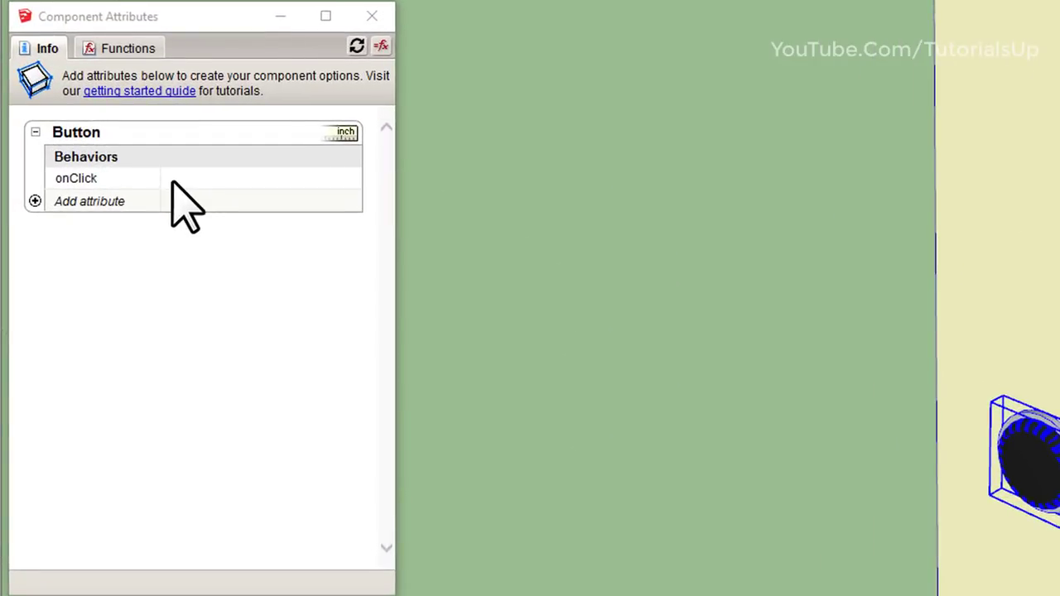
{"action": "left_click", "coordinate": [172, 180]}
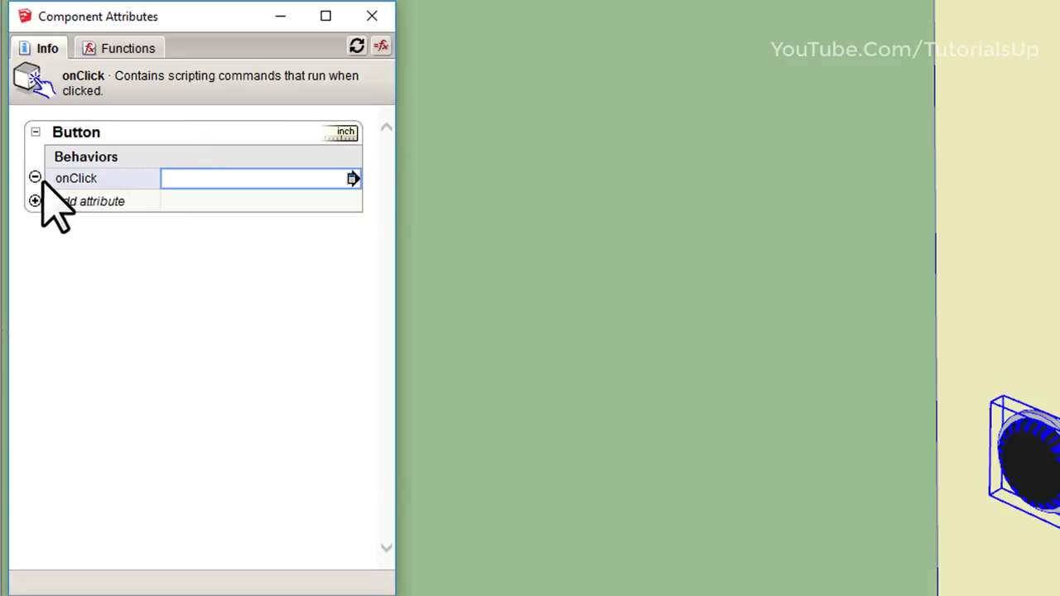
{"action": "left_click", "coordinate": [218, 179]}
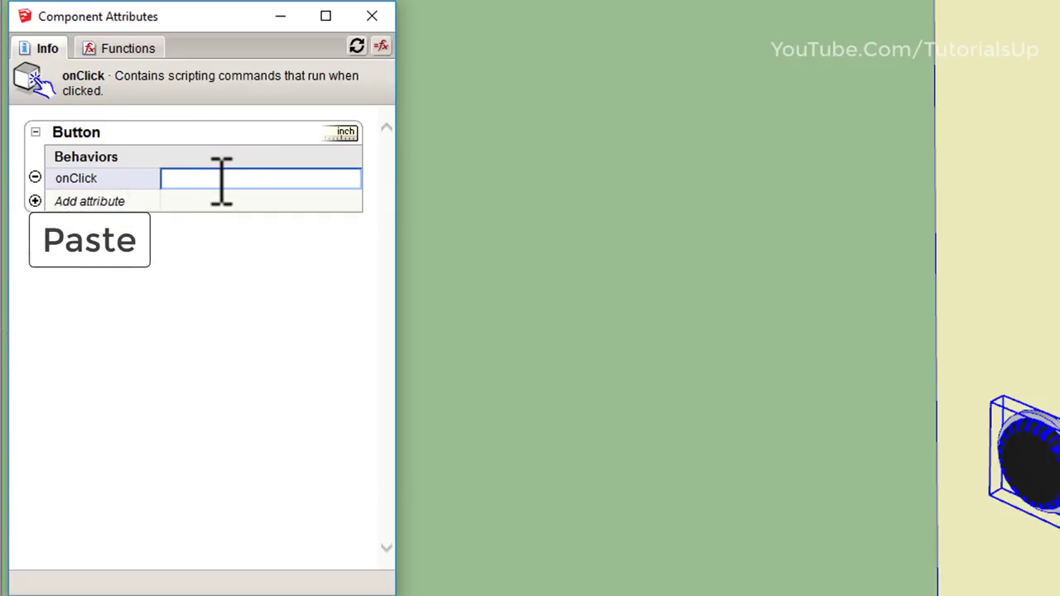
{"action": "key", "text": "ctrl+v"}
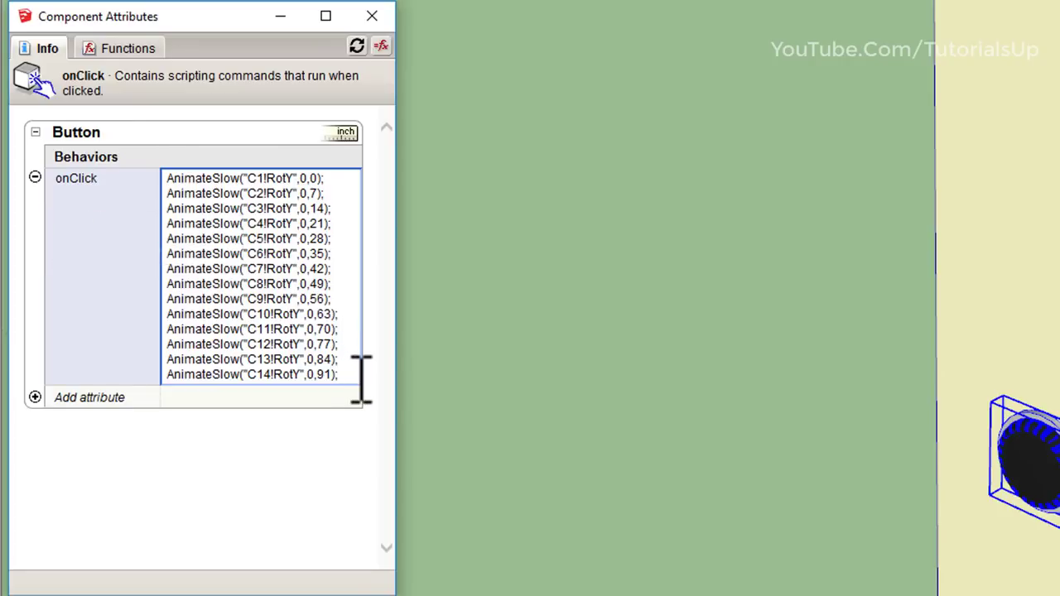
{"action": "key", "text": "Return"}
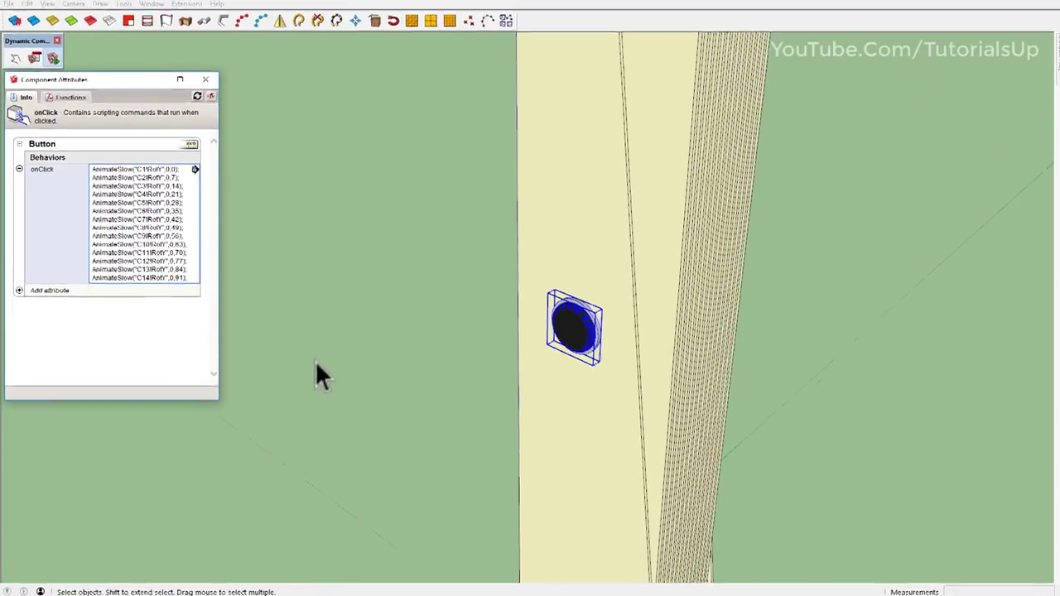
{"action": "left_click", "coordinate": [313, 360]}
- Click the knob to fan the slabs open, fold them shut, reopen them, then view from the front
{"action": "scroll", "coordinate": [455, 379], "scroll_direction": "down", "scroll_amount": 3}
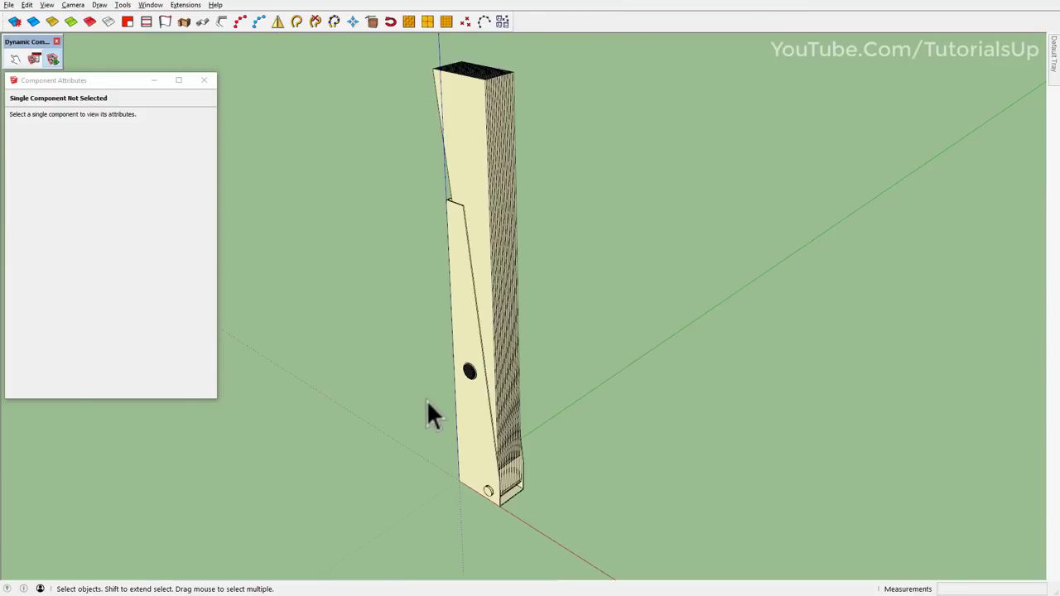
{"action": "middle_click_drag", "start_coordinate": [429, 388], "coordinate": [487, 380]}
{"action": "middle_click_drag", "start_coordinate": [454, 229], "coordinate": [511, 414]}
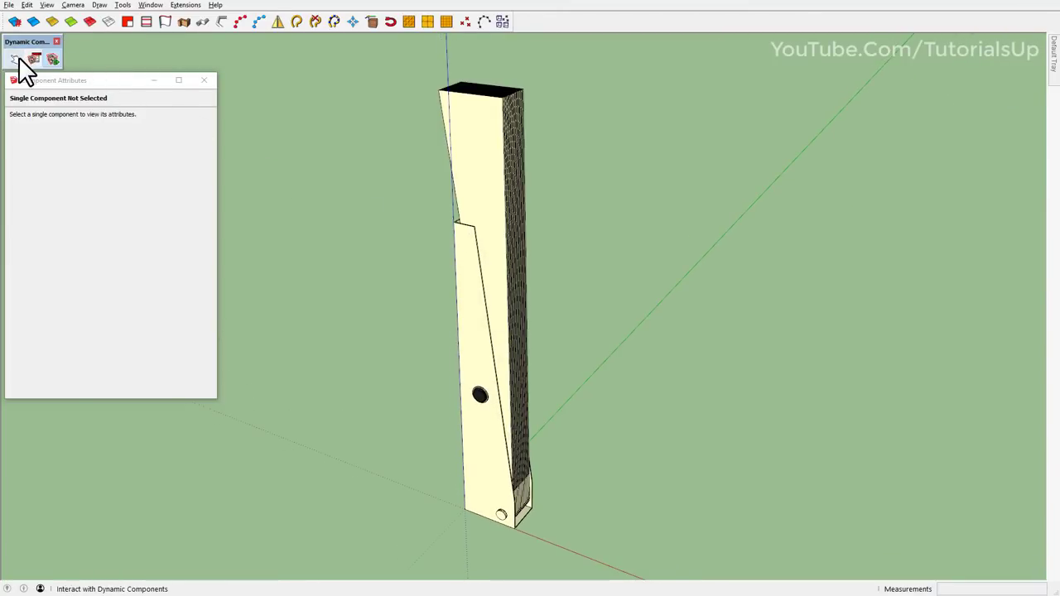
{"action": "left_click", "coordinate": [482, 395]}
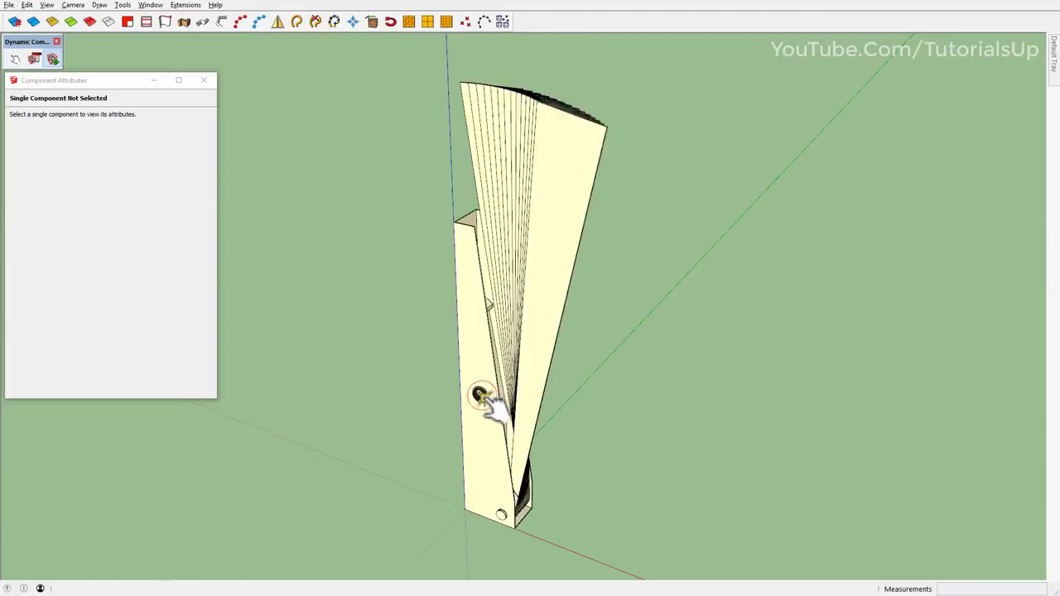
{"action": "middle_click_drag", "start_coordinate": [502, 273], "coordinate": [550, 339]}
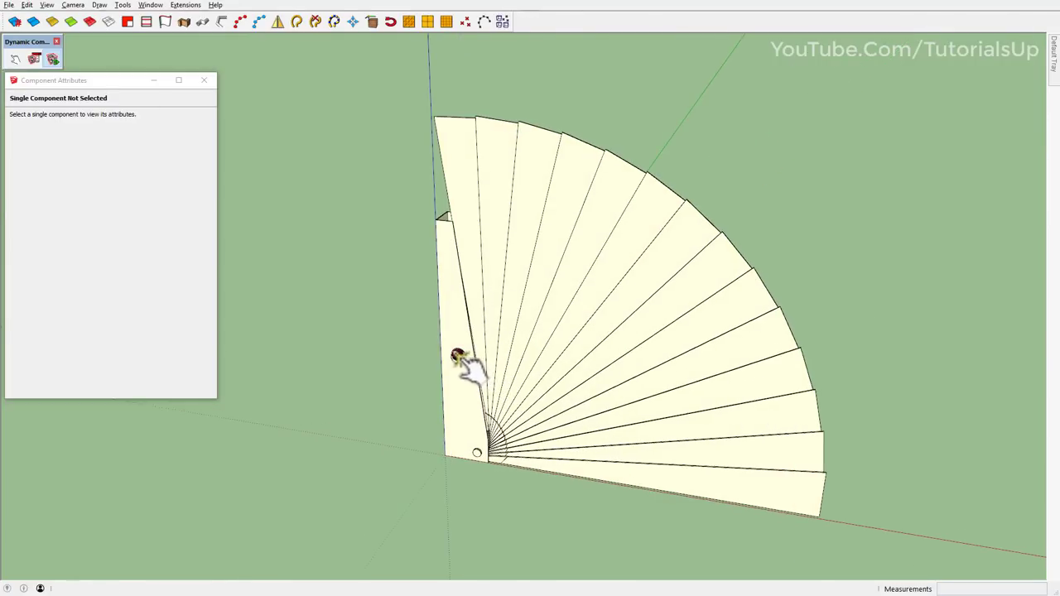
{"action": "left_click", "coordinate": [460, 358]}
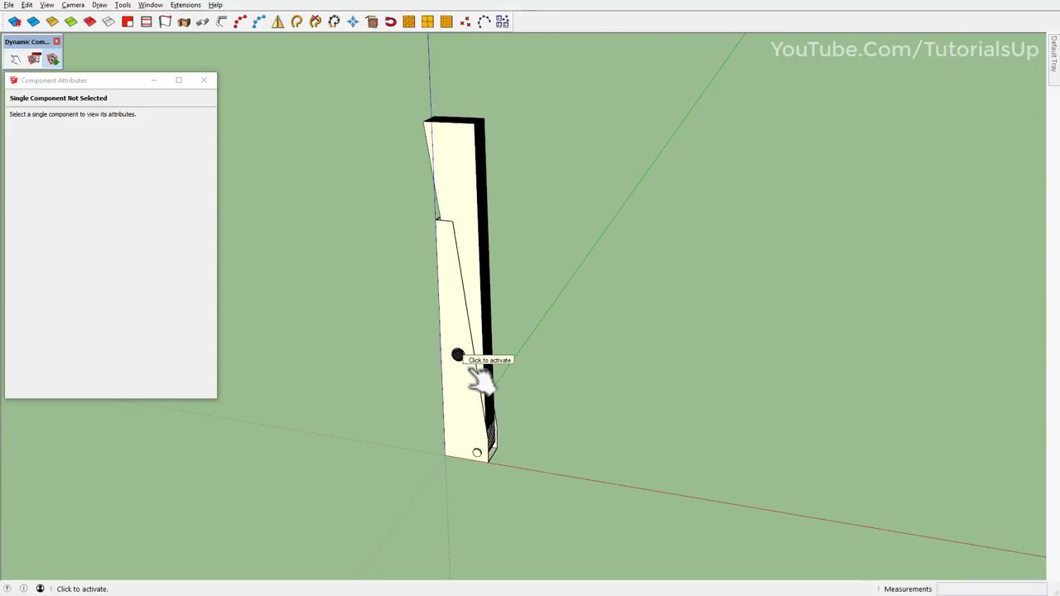
{"action": "left_click", "coordinate": [470, 368]}
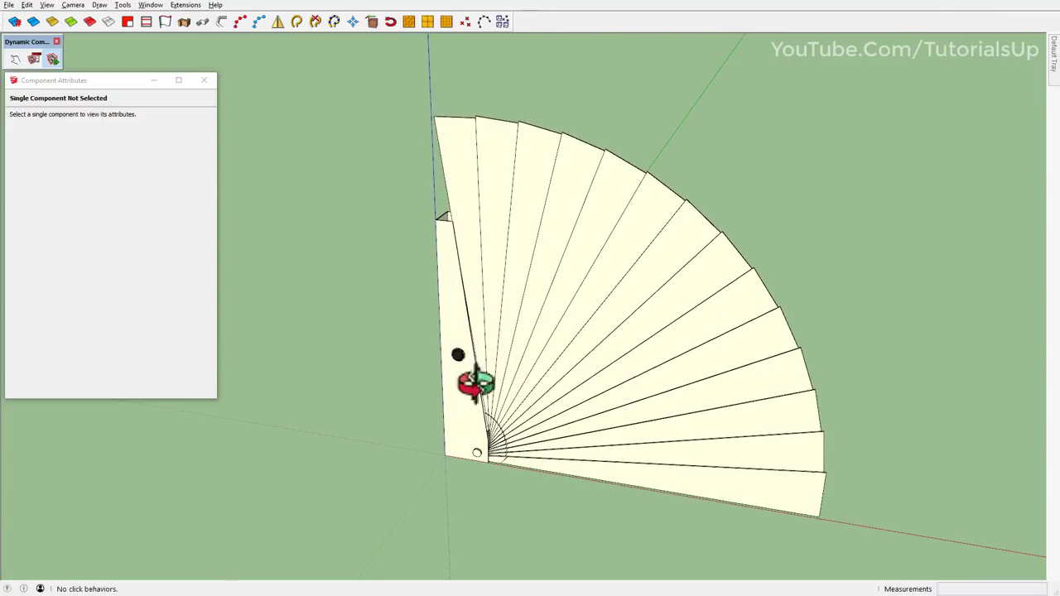
{"action": "middle_click_drag", "start_coordinate": [474, 383], "coordinate": [603, 295]}
{"action": "key", "text": "F2"}
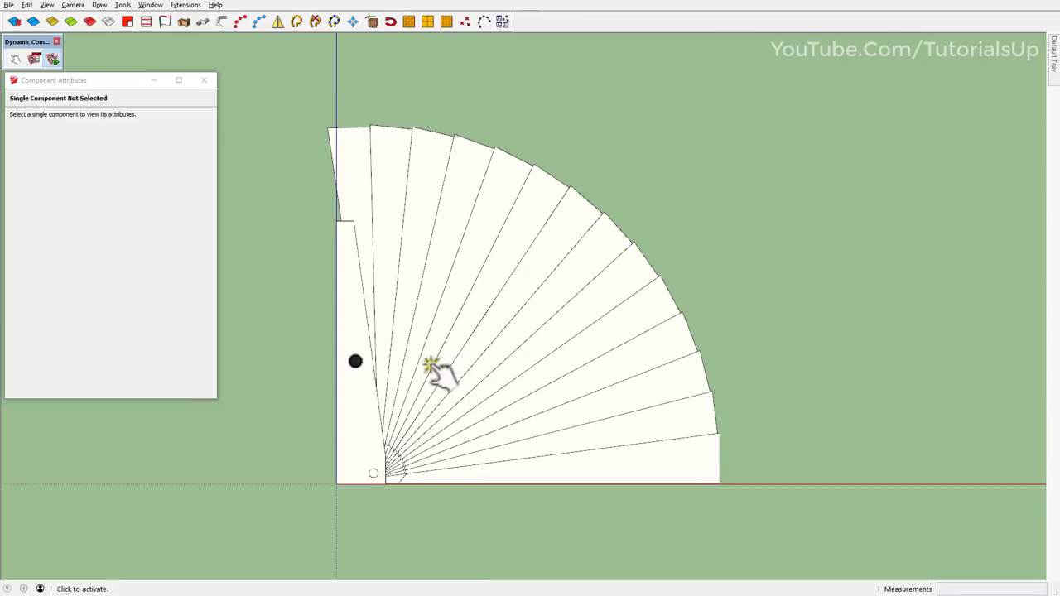
{"action": "key", "text": "space"}
- Draw a temporary square from the origin to where it meets the fan's arc
{"action": "key", "text": "r"}
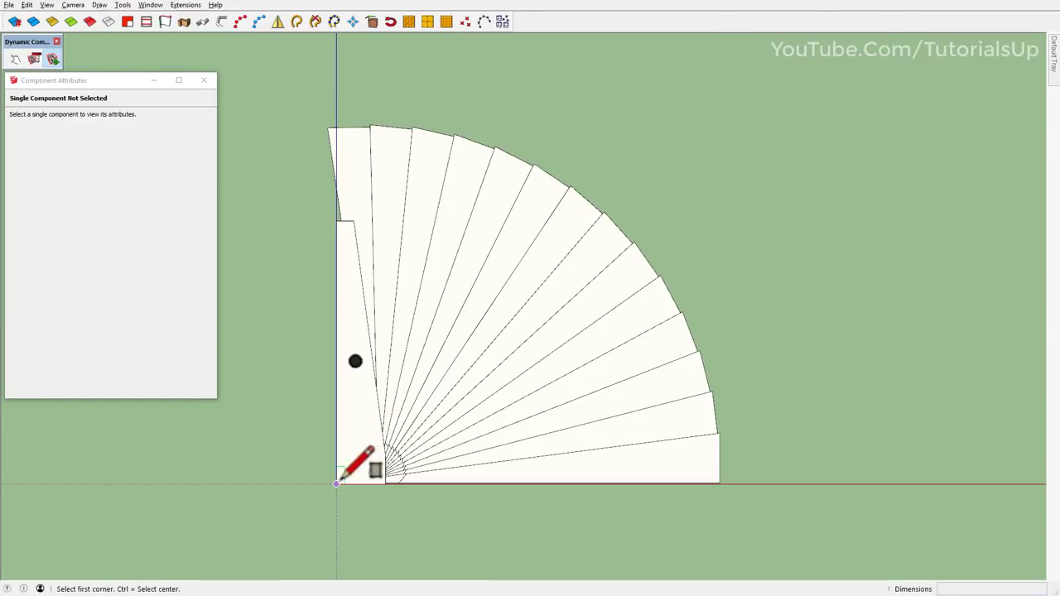
{"action": "left_click", "coordinate": [336, 484]}
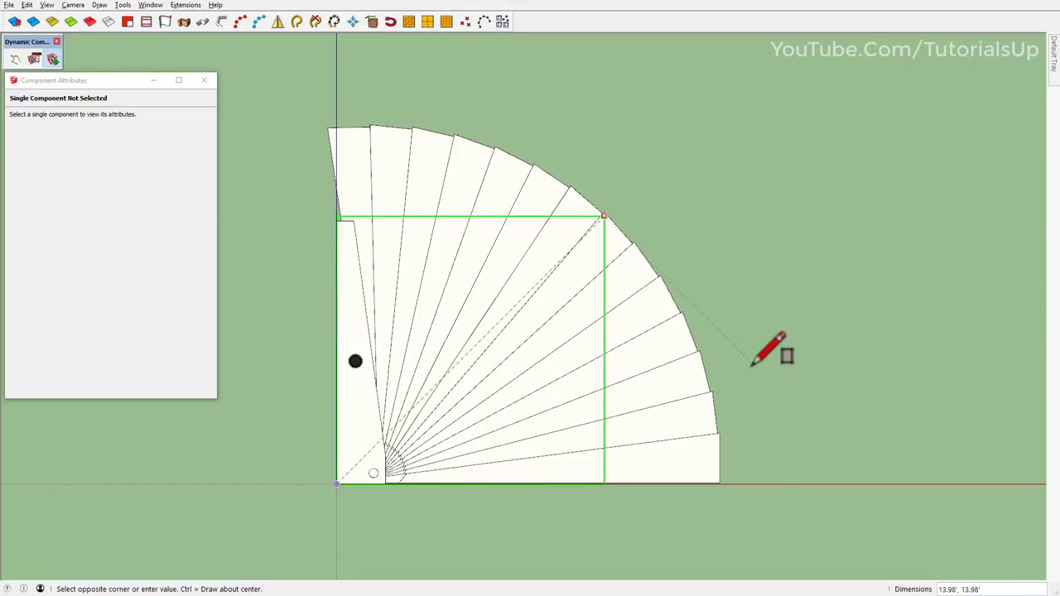
{"action": "middle_click_drag", "start_coordinate": [753, 369], "coordinate": [717, 361], "text": "shift"}
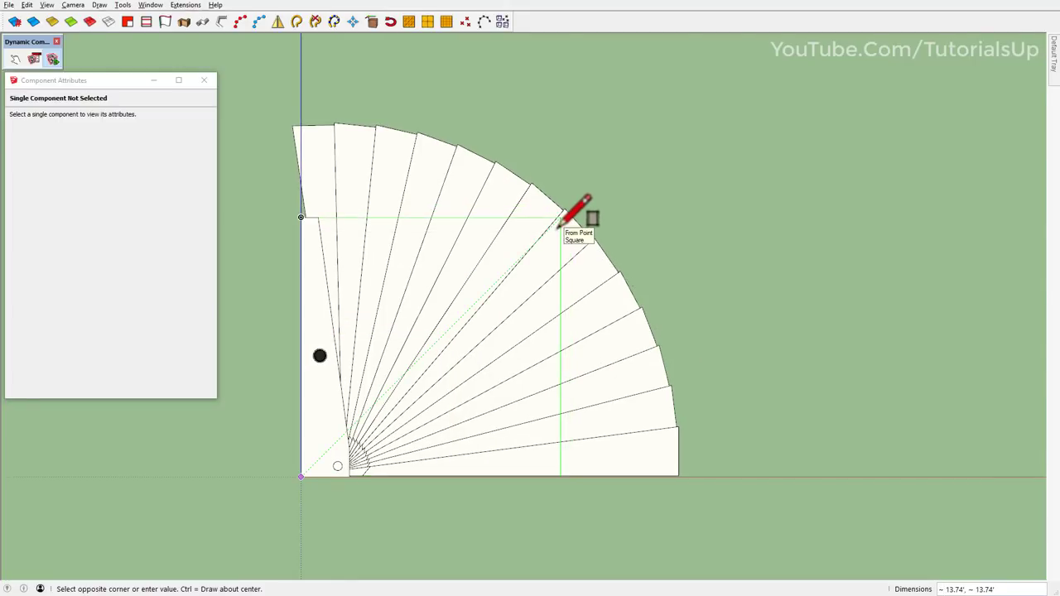
{"action": "left_click", "coordinate": [561, 218]}
{"action": "scroll", "coordinate": [630, 260], "scroll_direction": "down", "scroll_amount": 3}
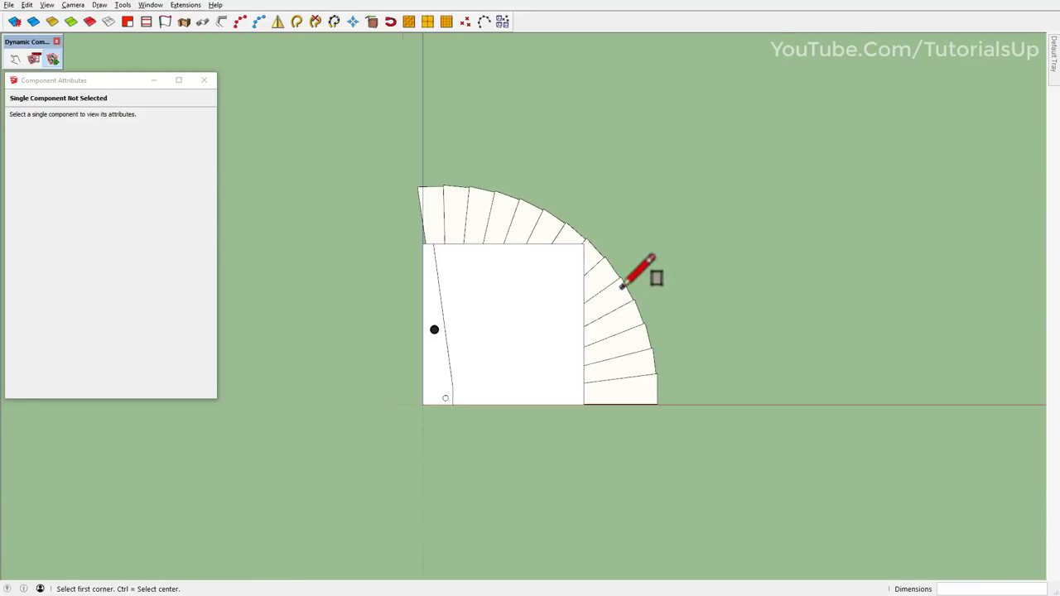
{"action": "mouse_move", "coordinate": [644, 275]}
{"action": "middle_mouse_down"}
{"action": "mouse_move", "coordinate": [658, 374]}
{"action": "mouse_move", "coordinate": [425, 405]}
{"action": "middle_mouse_up"}
{"action": "scroll", "coordinate": [547, 315], "scroll_direction": "up", "scroll_amount": 3}
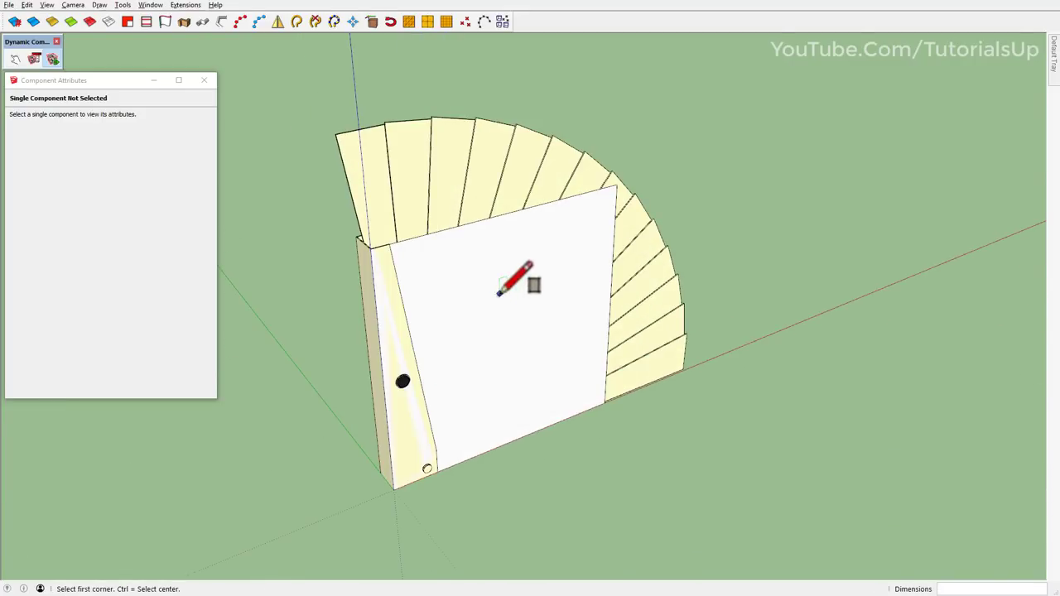
- Place Tape Measure guides along the square's edges, delete the square and return to front view
{"action": "key", "text": "t"}
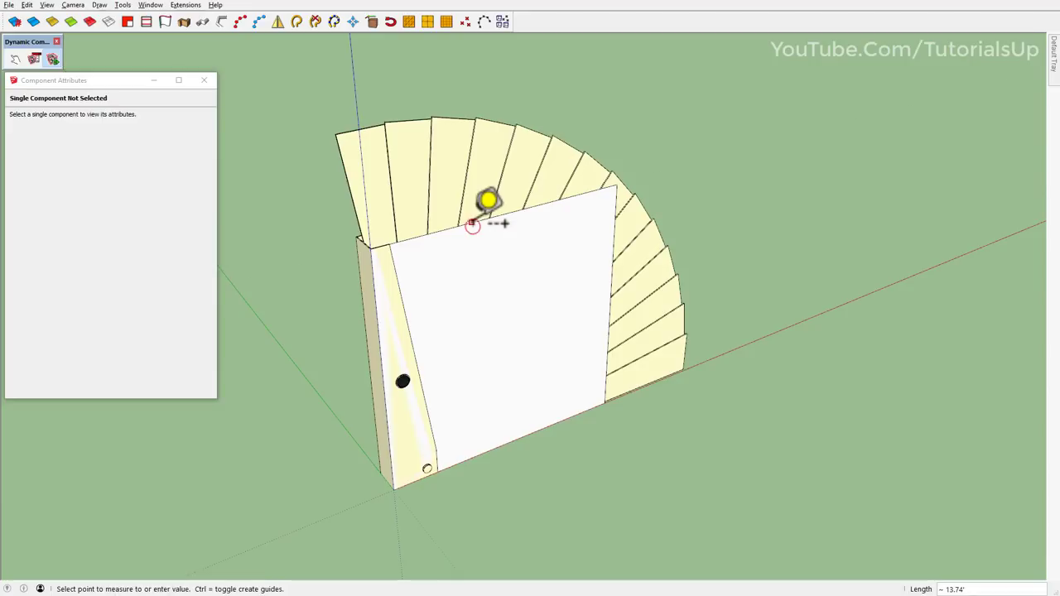
{"action": "scroll", "coordinate": [609, 240], "scroll_direction": "up", "scroll_amount": 2}
{"action": "scroll", "coordinate": [617, 238], "scroll_direction": "up", "scroll_amount": 1}
{"action": "scroll", "coordinate": [629, 257], "scroll_direction": "down", "scroll_amount": 2}
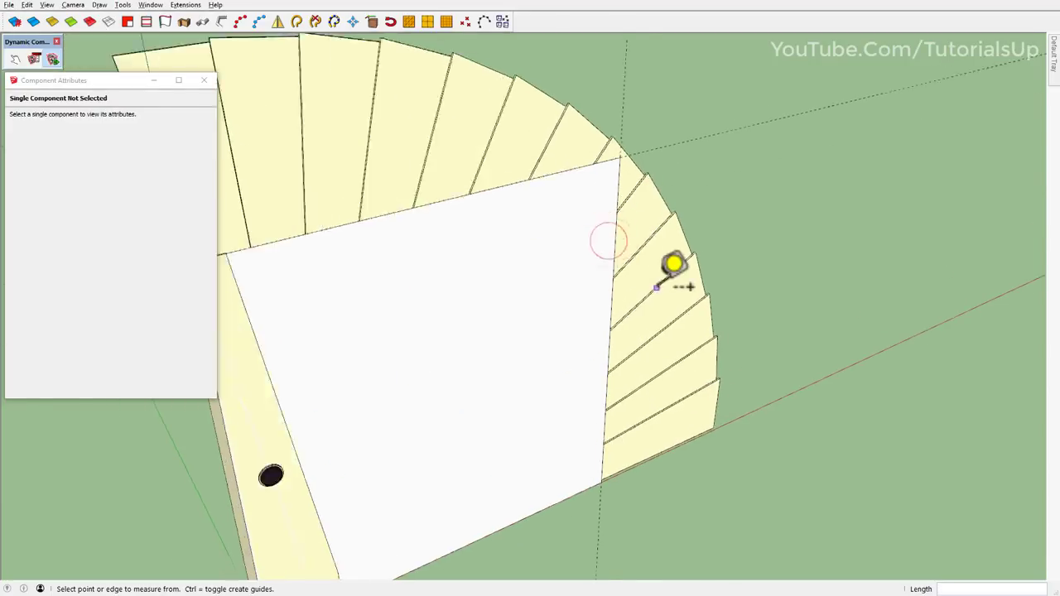
{"action": "scroll", "coordinate": [659, 286], "scroll_direction": "down", "scroll_amount": 3}
{"action": "scroll", "coordinate": [530, 290], "scroll_direction": "up", "scroll_amount": 1}
{"action": "scroll", "coordinate": [514, 311], "scroll_direction": "up", "scroll_amount": 1}
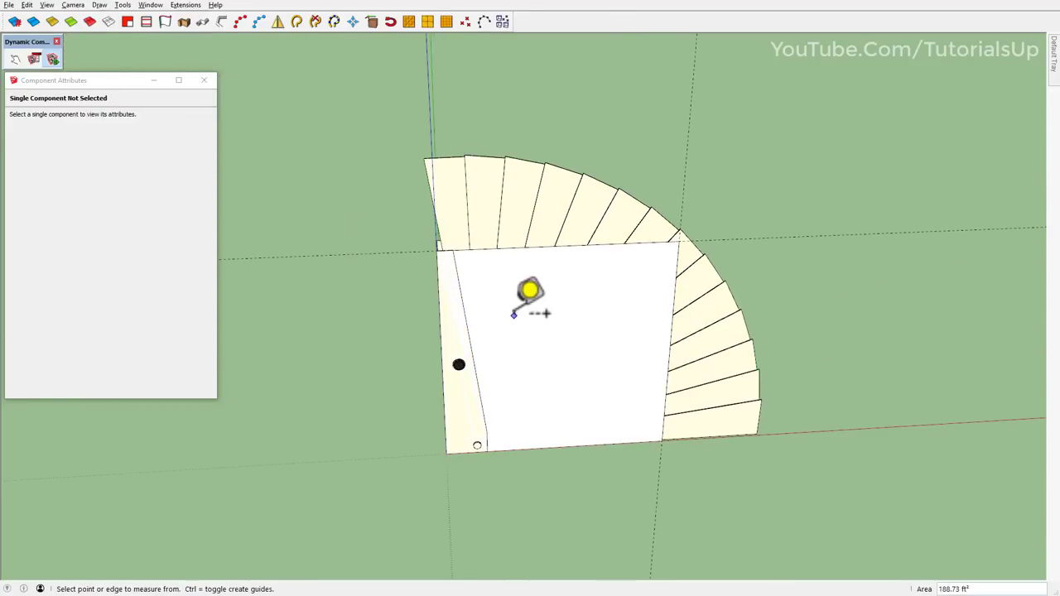
{"action": "key", "text": "space"}
{"action": "left_click", "coordinate": [559, 325]}
{"action": "middle_click_drag", "start_coordinate": [560, 318], "coordinate": [529, 228]}
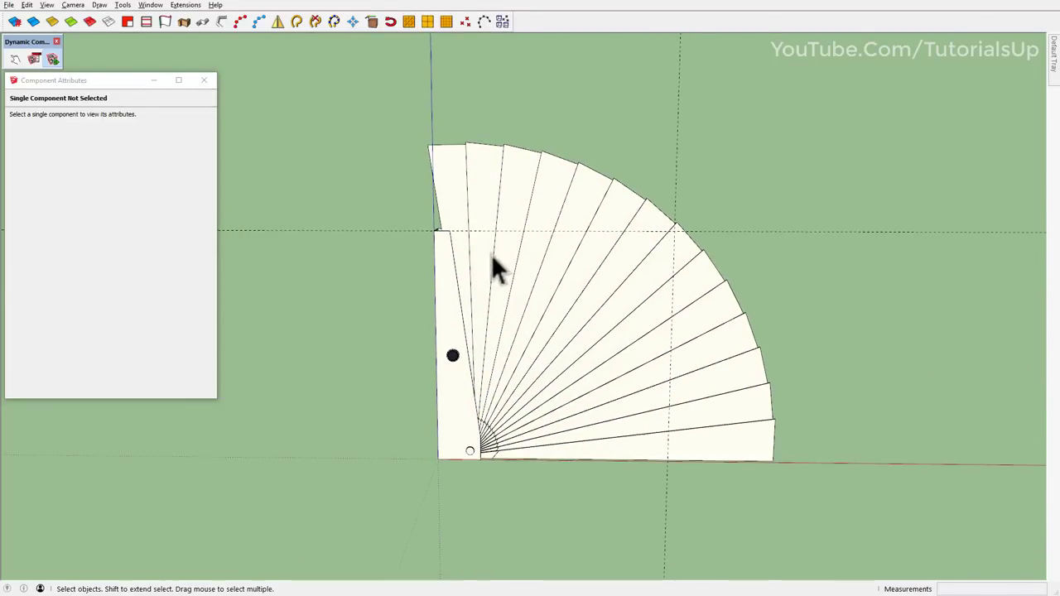
{"action": "middle_click_drag", "start_coordinate": [492, 267], "coordinate": [512, 231]}
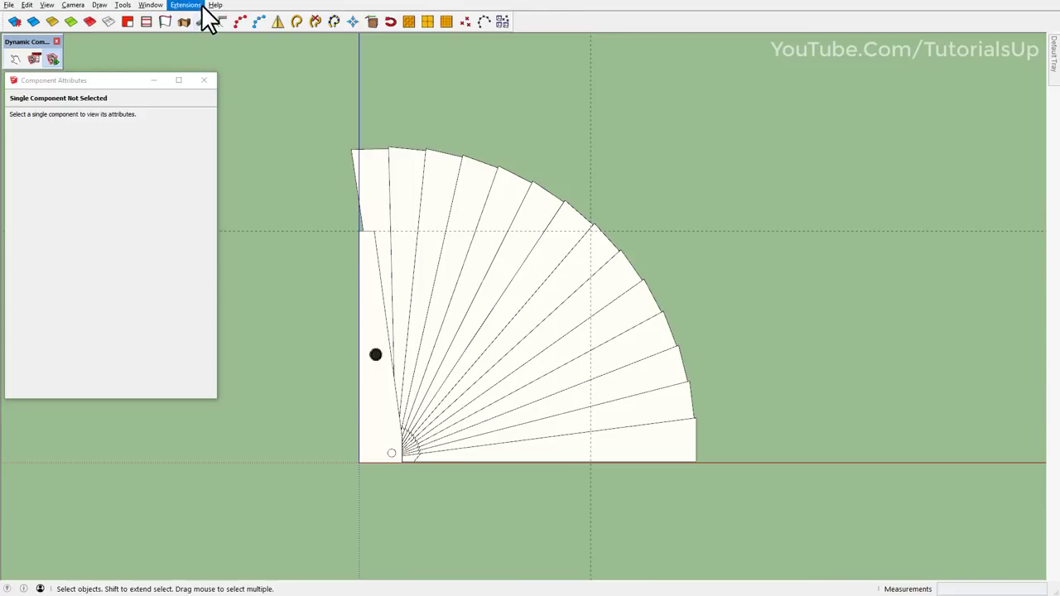
- With the Zorro tool, cut horizontally and vertically through the fan along the guides, then inspect
{"action": "left_click", "coordinate": [121, 5]}
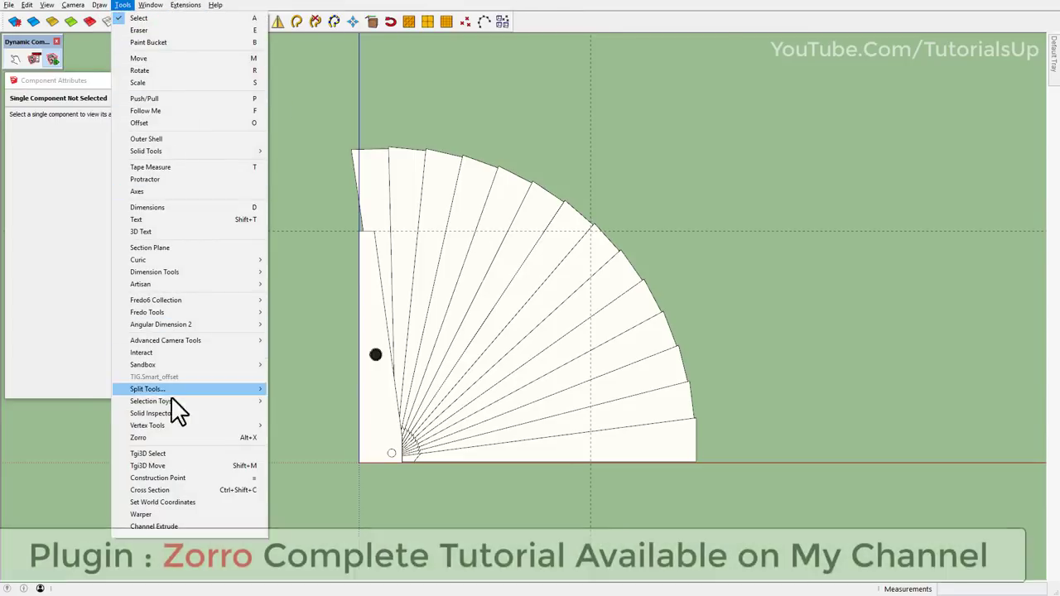
{"action": "left_click", "coordinate": [207, 439]}
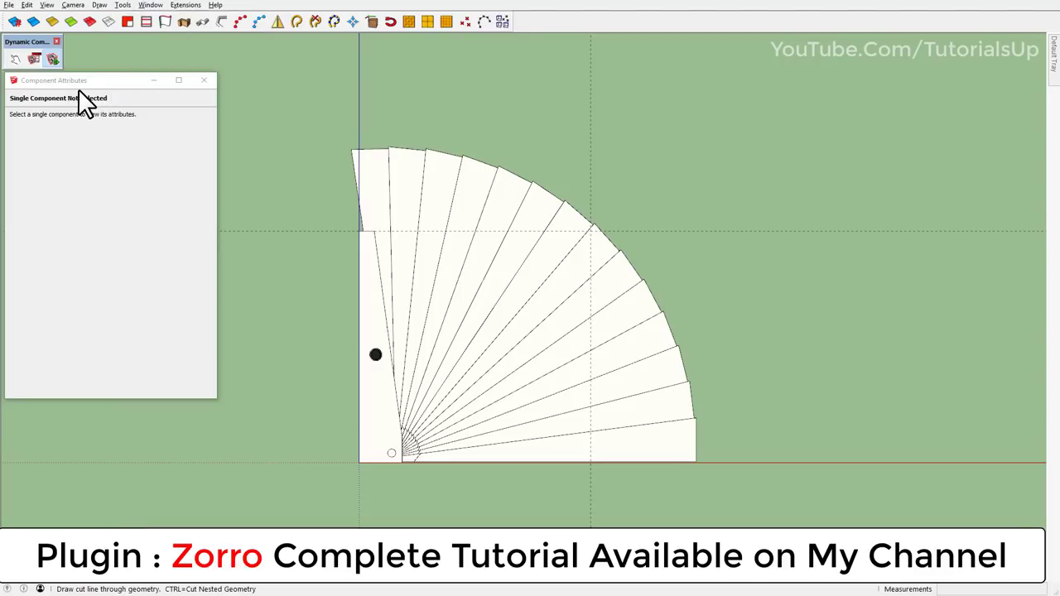
{"action": "left_click", "coordinate": [73, 5]}
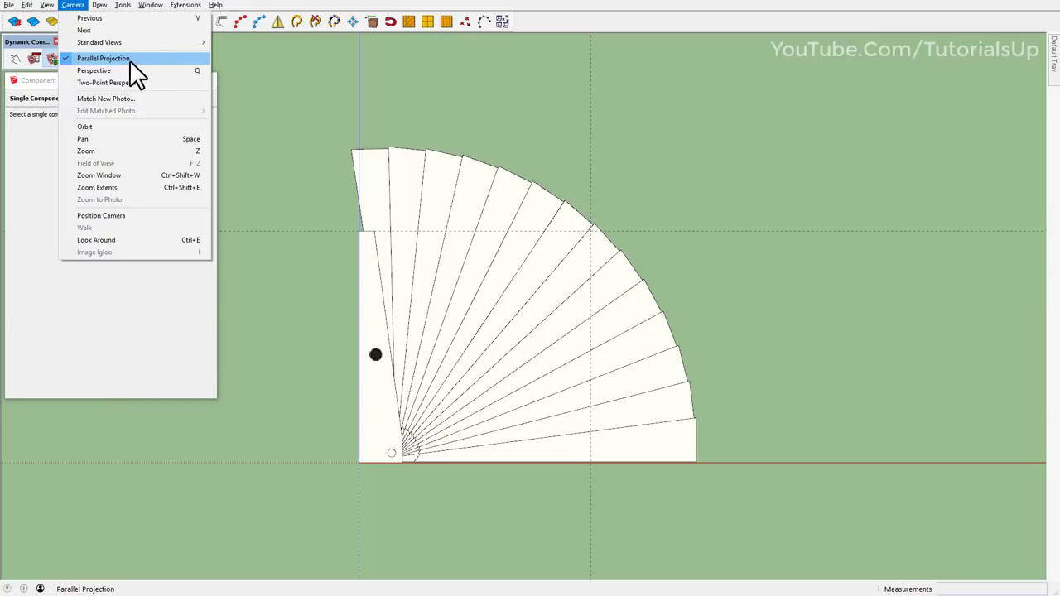
{"action": "left_click", "coordinate": [572, 15]}
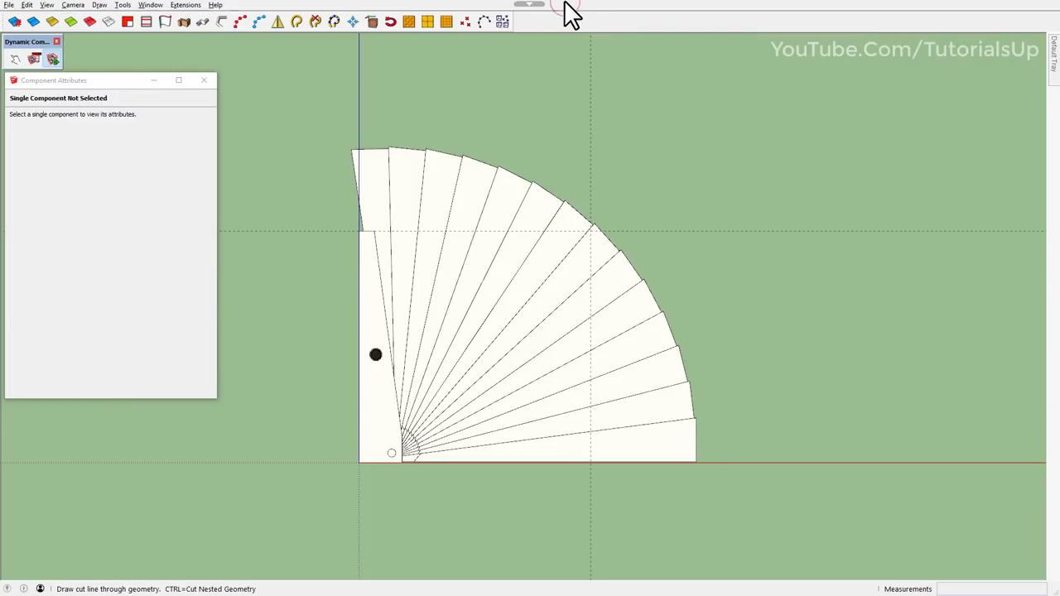
{"action": "left_click", "coordinate": [342, 231]}
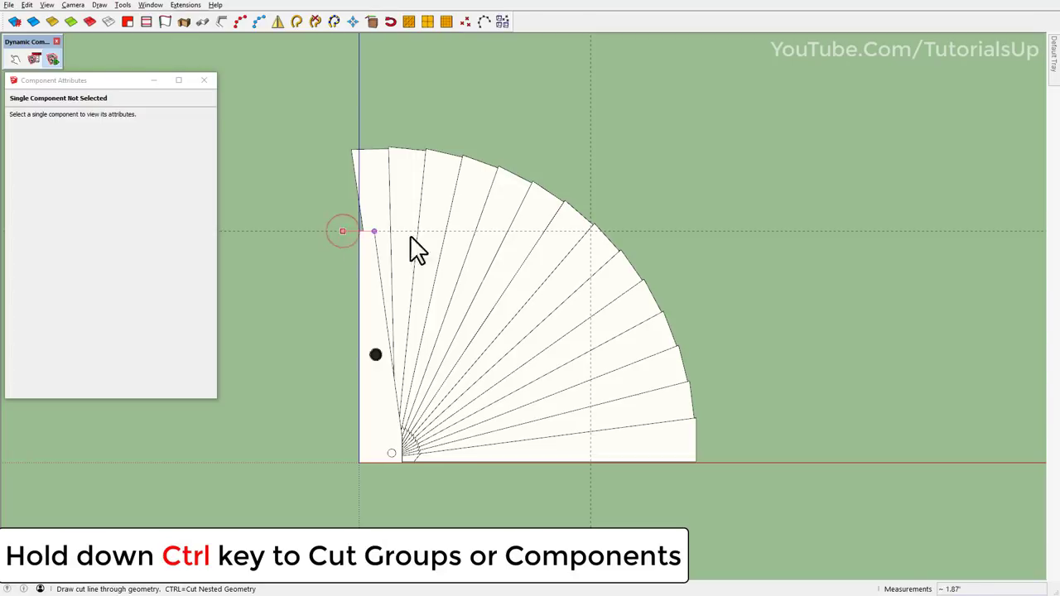
{"action": "left_click", "coordinate": [688, 233]}
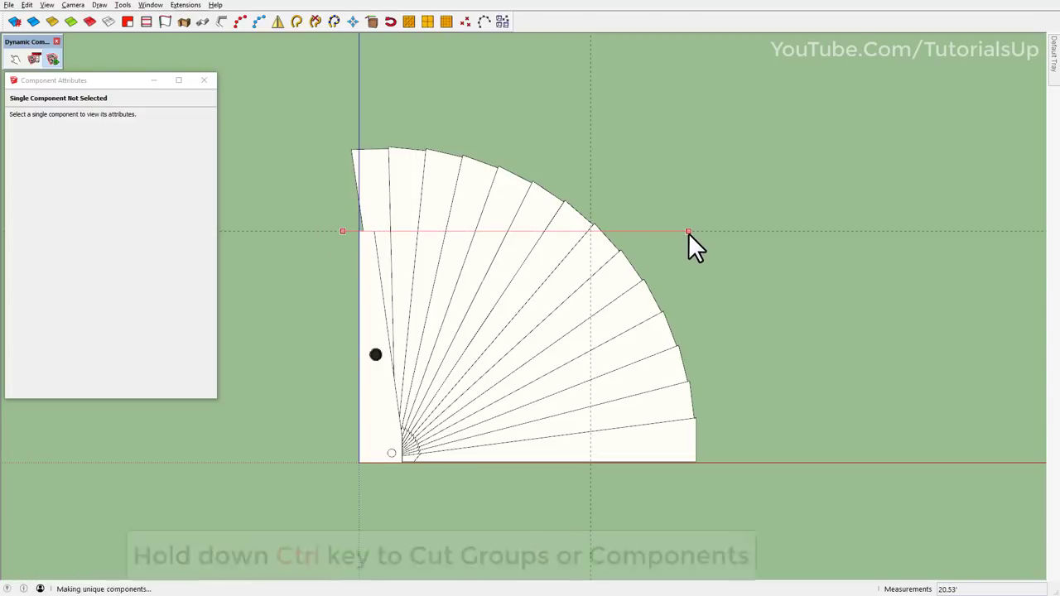
{"action": "left_click", "coordinate": [590, 486]}
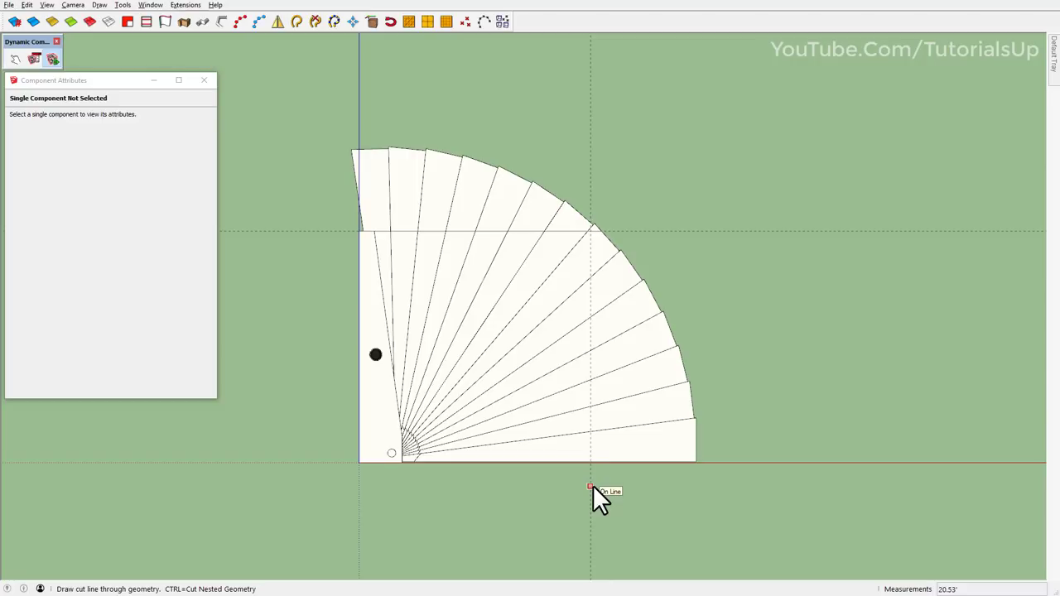
{"action": "left_click", "coordinate": [588, 149]}
{"action": "middle_click_drag", "start_coordinate": [587, 289], "coordinate": [477, 348]}
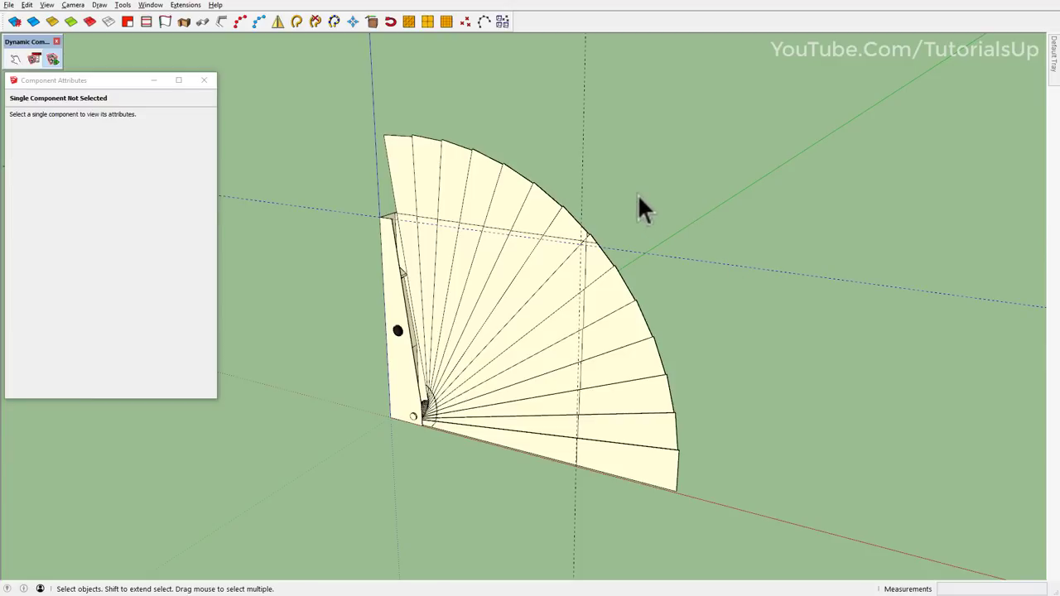
{"action": "mouse_move", "coordinate": [532, 263]}
{"action": "middle_mouse_down"}
{"action": "mouse_move", "coordinate": [675, 224]}
{"action": "mouse_move", "coordinate": [561, 179]}
{"action": "middle_mouse_up"}
{"action": "scroll", "coordinate": [414, 161], "scroll_direction": "up", "scroll_amount": 2}
{"action": "middle_click_drag", "start_coordinate": [414, 161], "coordinate": [426, 176]}
- Inside the fan group, click each panel in turn to animate it open
{"action": "key", "text": "space"}
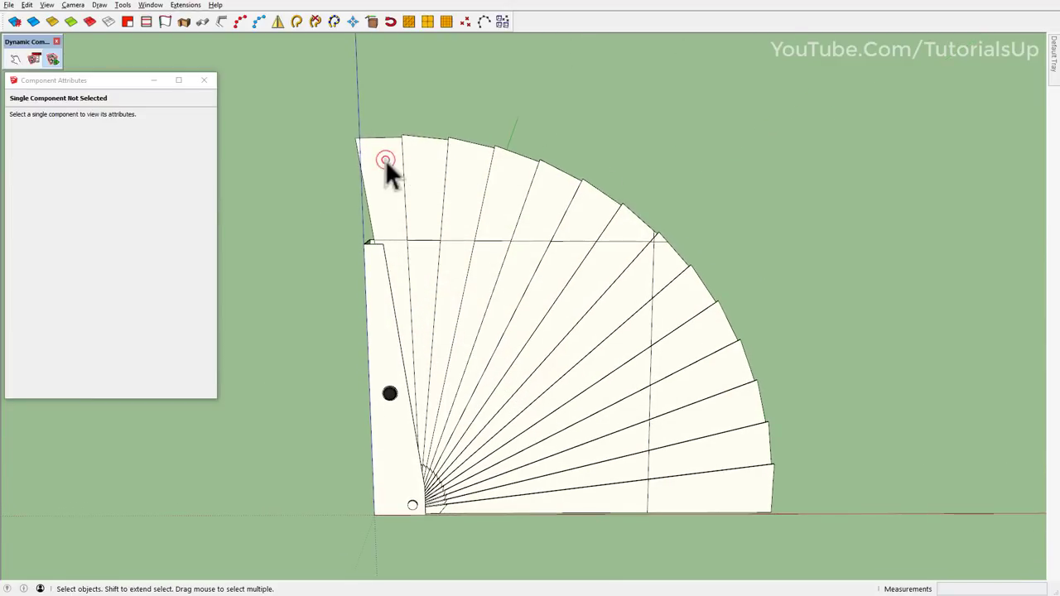
{"action": "double_click", "coordinate": [385, 160]}
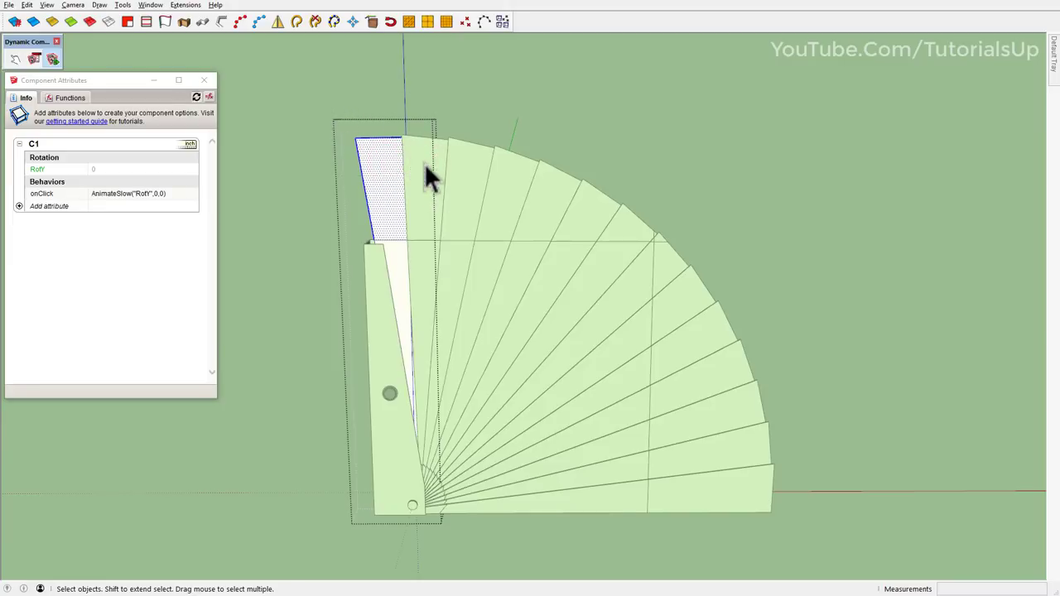
{"action": "left_click", "coordinate": [426, 161]}
{"action": "left_click", "coordinate": [514, 166]}
{"action": "left_click", "coordinate": [552, 182]}
{"action": "left_click", "coordinate": [564, 184]}
{"action": "scroll", "coordinate": [585, 203], "scroll_direction": "up", "scroll_amount": 3}
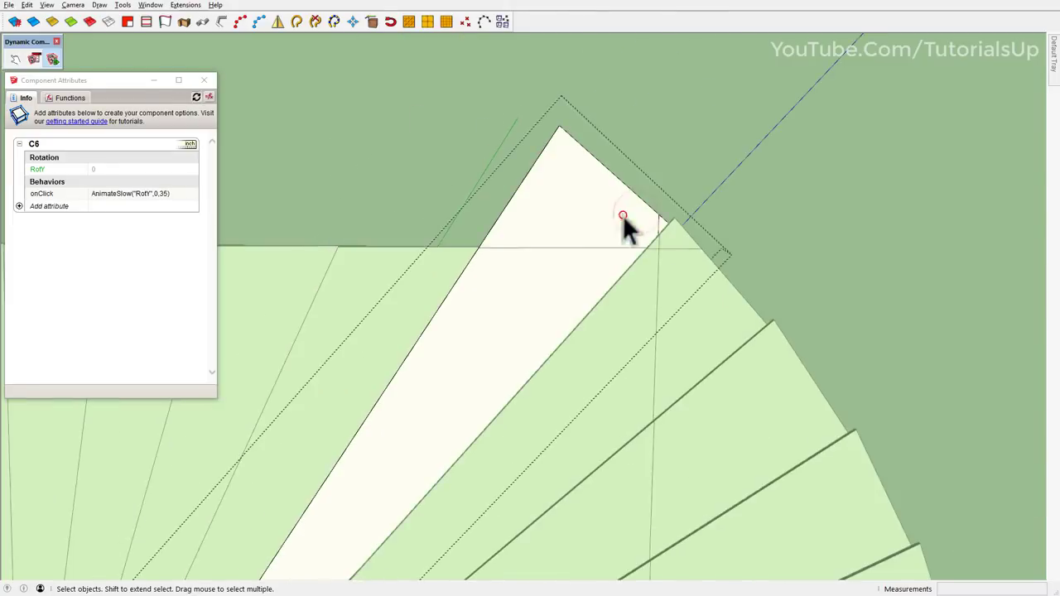
{"action": "left_click", "coordinate": [622, 214]}
{"action": "left_click", "coordinate": [646, 222]}
{"action": "left_click", "coordinate": [646, 218]}
{"action": "scroll", "coordinate": [663, 265], "scroll_direction": "down", "scroll_amount": 2}
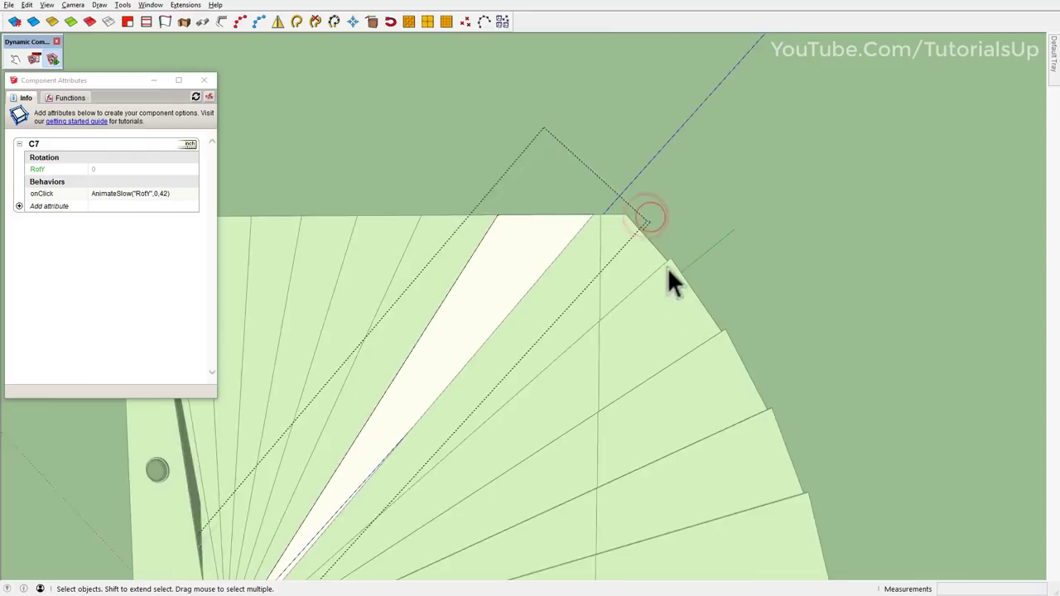
{"action": "scroll", "coordinate": [659, 274], "scroll_direction": "down", "scroll_amount": 2}
{"action": "left_click", "coordinate": [605, 236]}
{"action": "scroll", "coordinate": [596, 223], "scroll_direction": "down", "scroll_amount": 1}
{"action": "scroll", "coordinate": [587, 197], "scroll_direction": "up", "scroll_amount": 2}
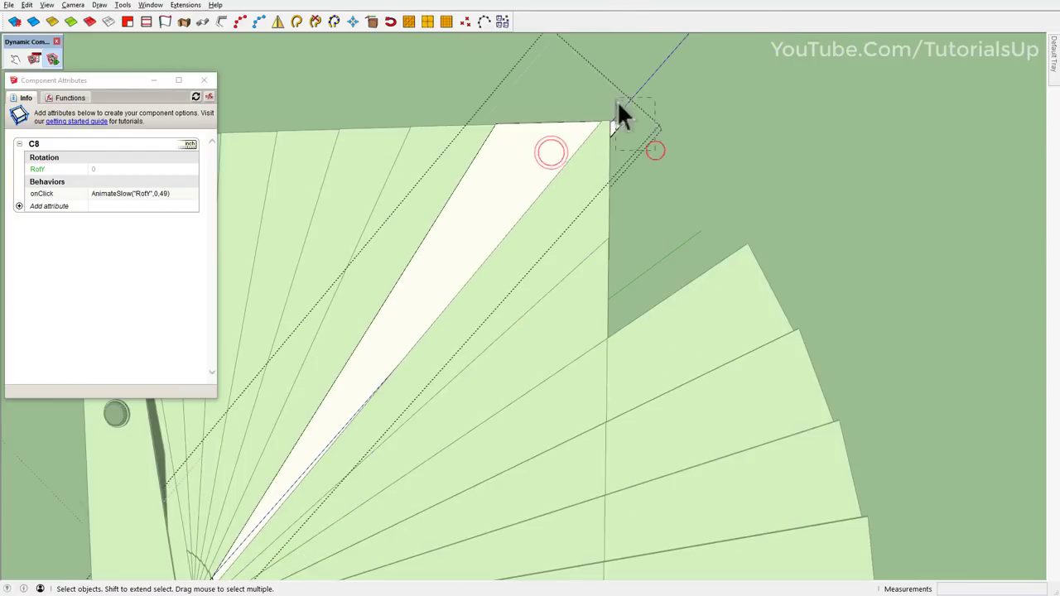
{"action": "scroll", "coordinate": [549, 223], "scroll_direction": "down", "scroll_amount": 2}
{"action": "left_click", "coordinate": [634, 247]}
- Click four panels to fold them closed again and orbit around the fan
{"action": "left_click", "coordinate": [679, 352]}
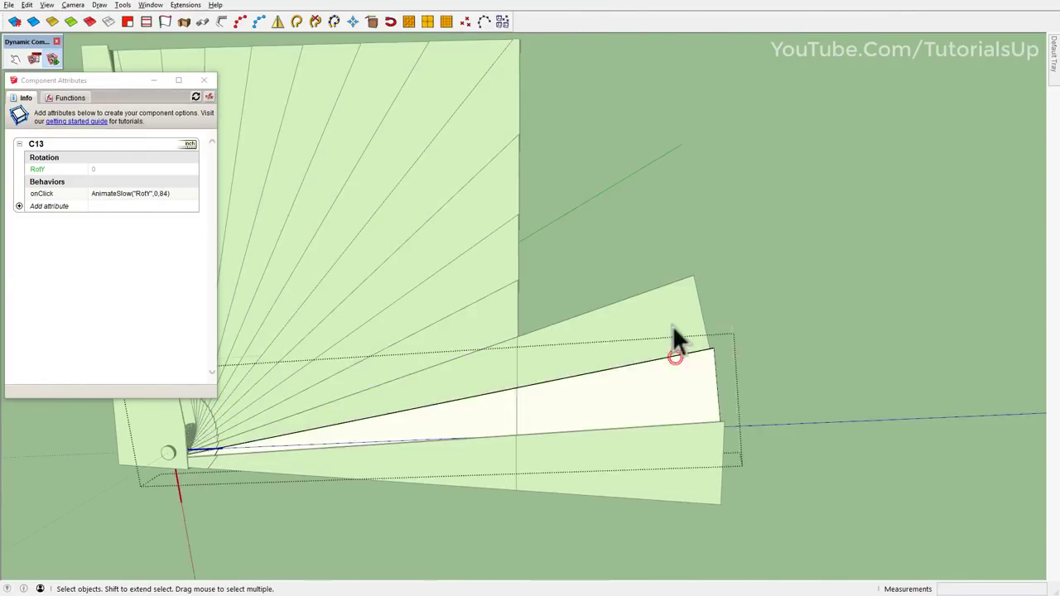
{"action": "left_click", "coordinate": [670, 386]}
{"action": "left_click", "coordinate": [701, 473]}
{"action": "left_click", "coordinate": [703, 419]}
{"action": "mouse_move", "coordinate": [552, 417]}
{"action": "middle_mouse_down"}
{"action": "mouse_move", "coordinate": [729, 542]}
{"action": "mouse_move", "coordinate": [643, 307]}
{"action": "mouse_move", "coordinate": [445, 321]}
{"action": "mouse_move", "coordinate": [715, 290]}
{"action": "mouse_move", "coordinate": [575, 301]}
{"action": "mouse_move", "coordinate": [465, 281]}
{"action": "middle_mouse_up"}
{"action": "scroll", "coordinate": [710, 289], "scroll_direction": "down", "scroll_amount": 3}
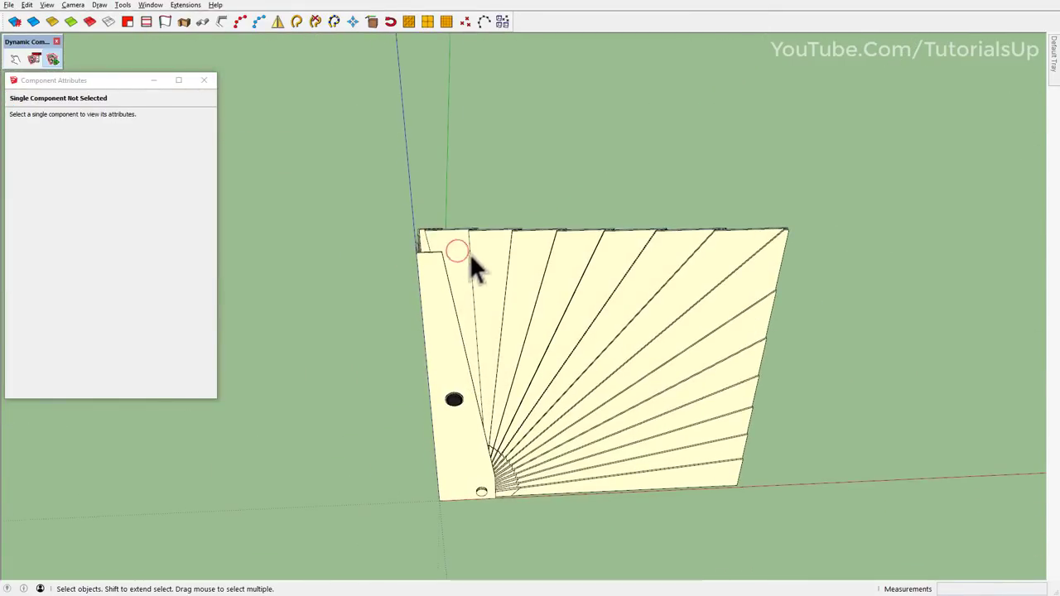
- Select all the fan panels and run JHS Powerbar Face Finder to fill their missing faces
{"action": "left_click", "coordinate": [457, 251]}
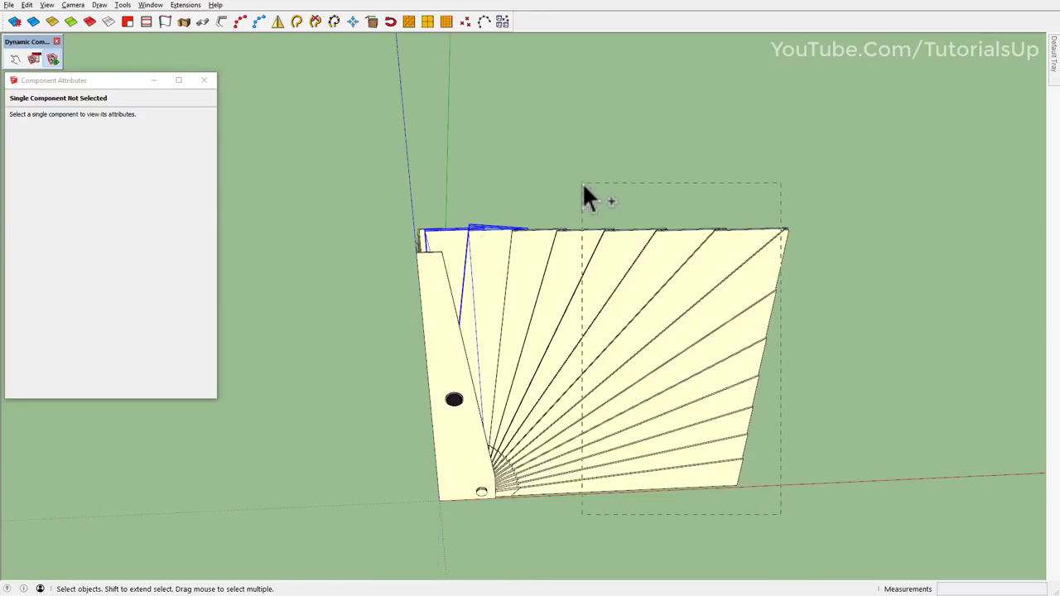
{"action": "left_click_drag", "start_coordinate": [555, 177], "coordinate": [557, 179]}
{"action": "middle_click_drag", "start_coordinate": [619, 289], "coordinate": [473, 272]}
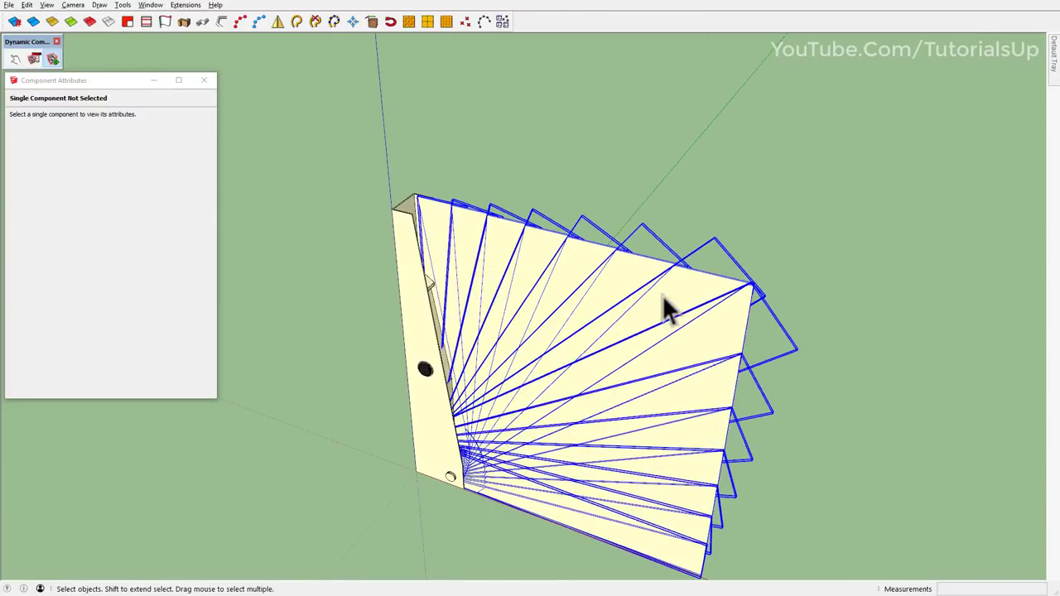
{"action": "scroll", "coordinate": [646, 282], "scroll_direction": "up", "scroll_amount": 5}
{"action": "scroll", "coordinate": [638, 274], "scroll_direction": "down", "scroll_amount": 5}
{"action": "middle_click_drag", "start_coordinate": [638, 273], "coordinate": [497, 279]}
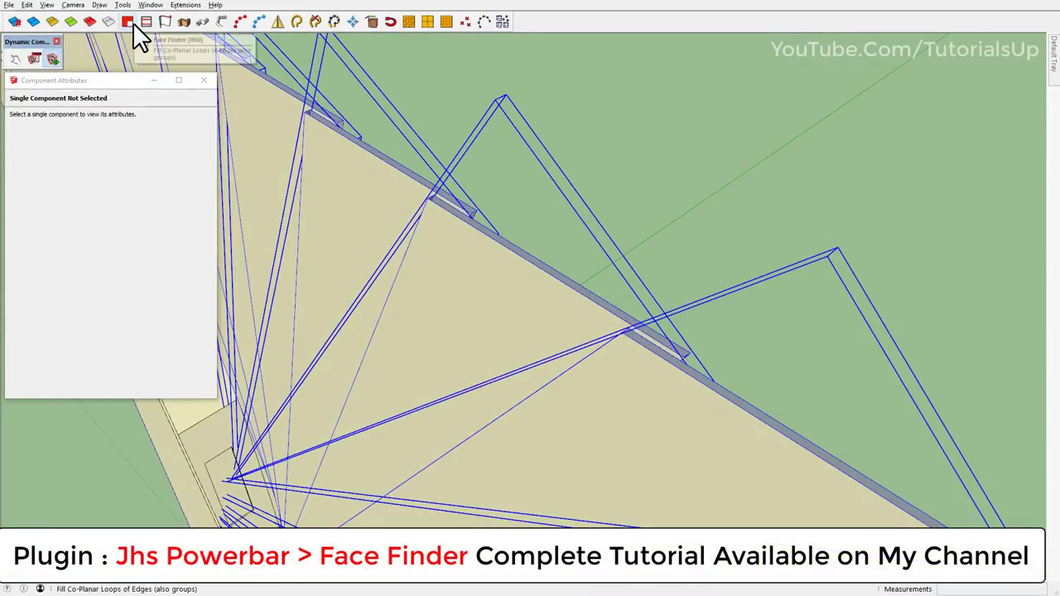
{"action": "left_click", "coordinate": [133, 22]}
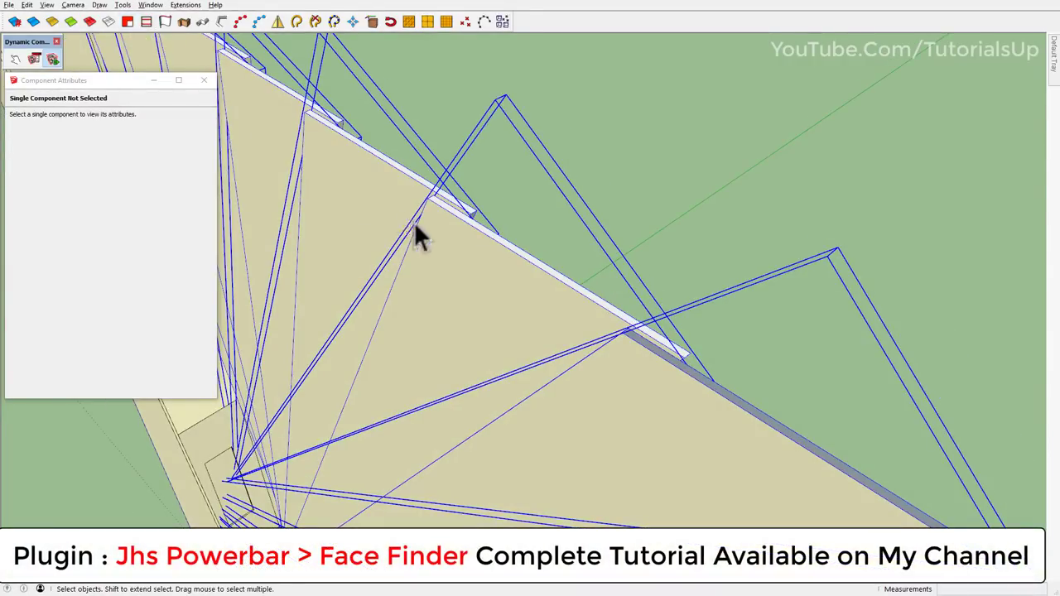
{"action": "scroll", "coordinate": [477, 247], "scroll_direction": "down", "scroll_amount": 2}
{"action": "scroll", "coordinate": [476, 246], "scroll_direction": "down", "scroll_amount": 2}
{"action": "scroll", "coordinate": [728, 415], "scroll_direction": "up", "scroll_amount": 2}
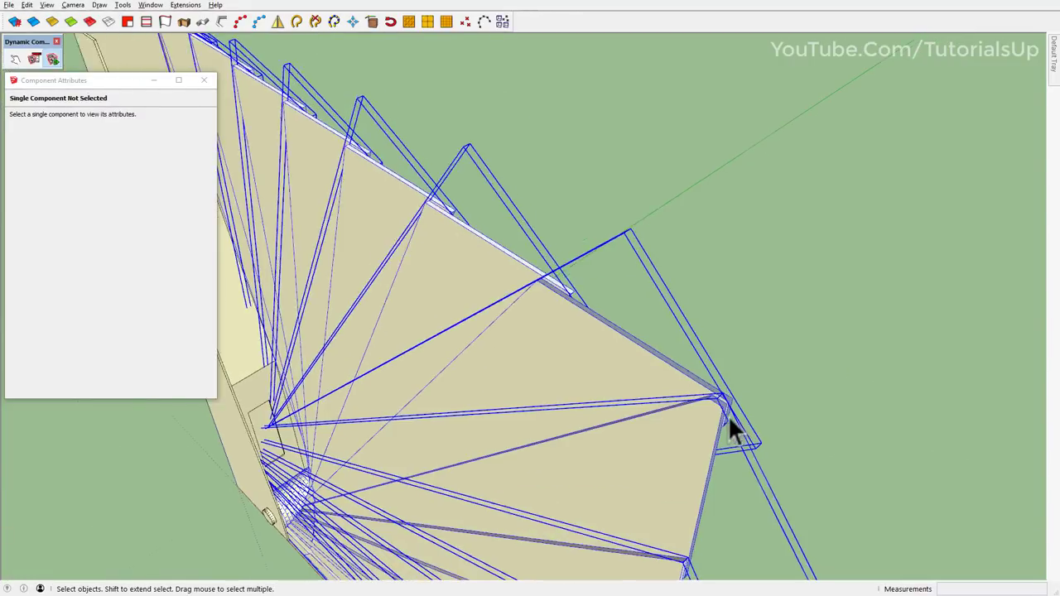
{"action": "scroll", "coordinate": [728, 415], "scroll_direction": "up", "scroll_amount": 2}
{"action": "mouse_move", "coordinate": [727, 426]}
{"action": "middle_mouse_down"}
{"action": "mouse_move", "coordinate": [621, 407]}
{"action": "mouse_move", "coordinate": [628, 383]}
{"action": "middle_mouse_up"}
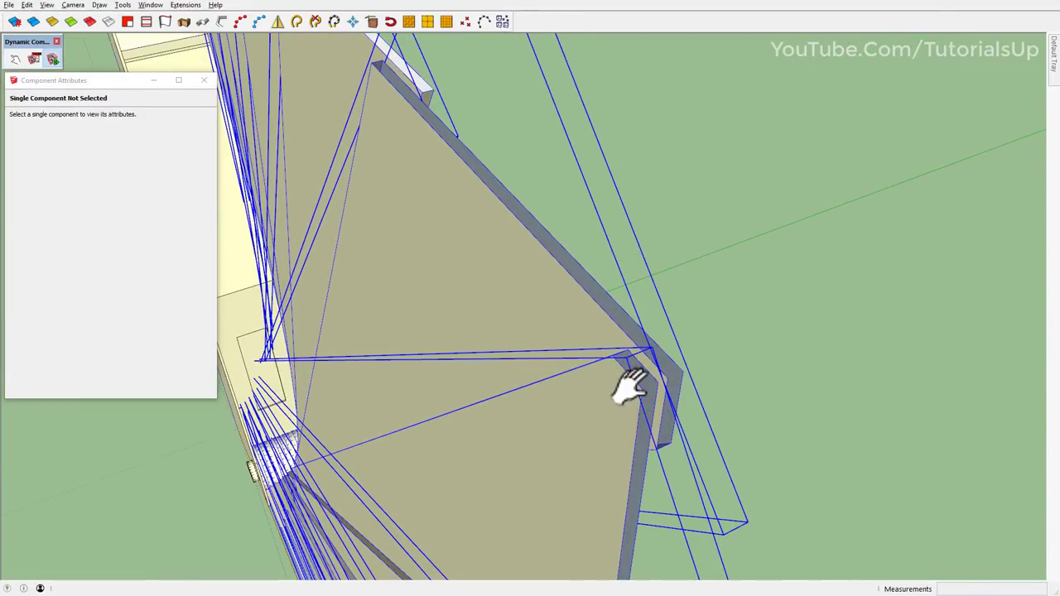
- Inside panel C8, draw a Line edge across the strip's top corner to close its face
{"action": "double_click", "coordinate": [634, 392]}
{"action": "key", "text": "l"}
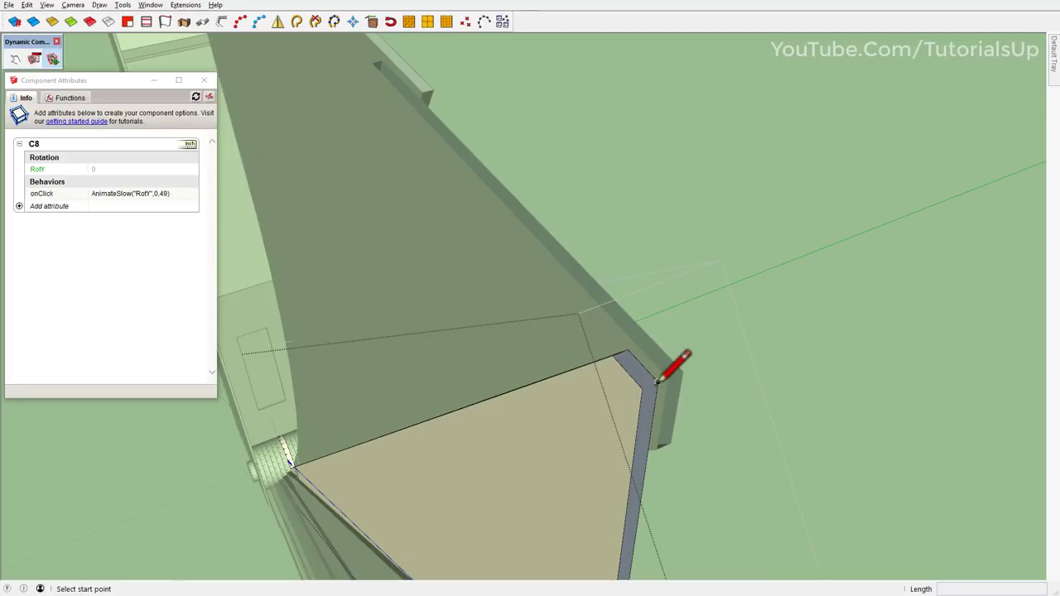
{"action": "left_click", "coordinate": [657, 382]}
{"action": "left_click", "coordinate": [666, 383]}
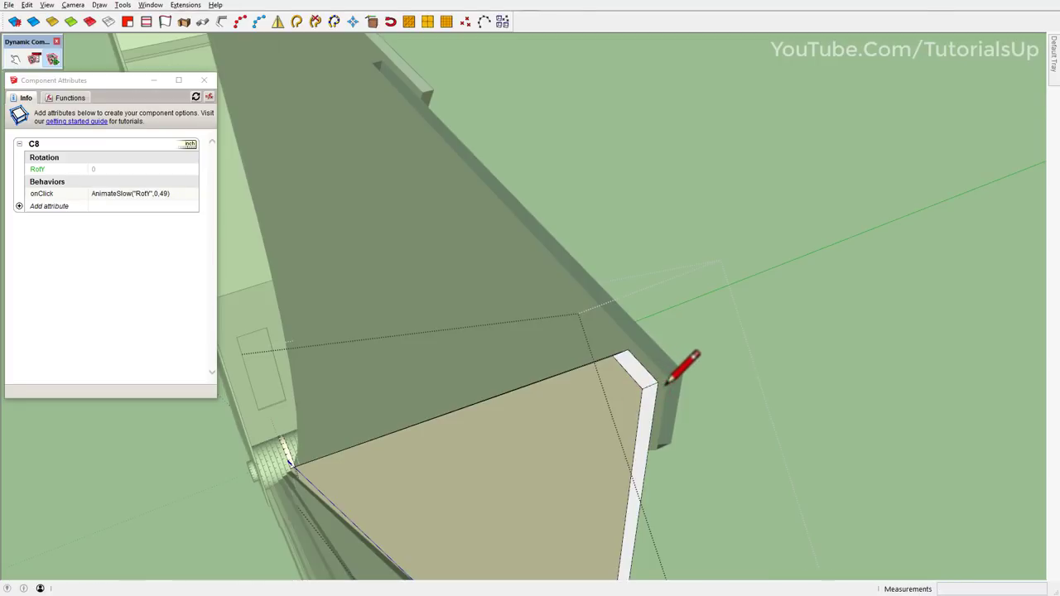
{"action": "key", "text": "space"}
{"action": "left_click", "coordinate": [666, 387]}
- Draw another Line edge at the strip's other corner so that face fills as well
{"action": "key", "text": "l"}
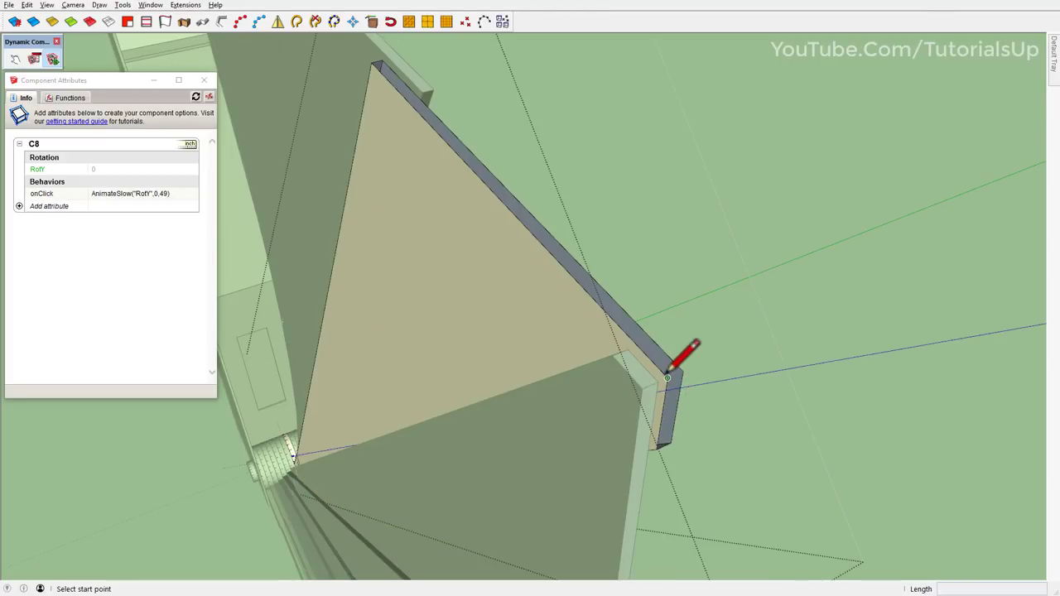
{"action": "left_click", "coordinate": [678, 364]}
{"action": "left_click", "coordinate": [680, 361]}
{"action": "key", "text": "space"}
{"action": "middle_click_drag", "start_coordinate": [680, 361], "coordinate": [648, 385]}
{"action": "left_click", "coordinate": [583, 405]}
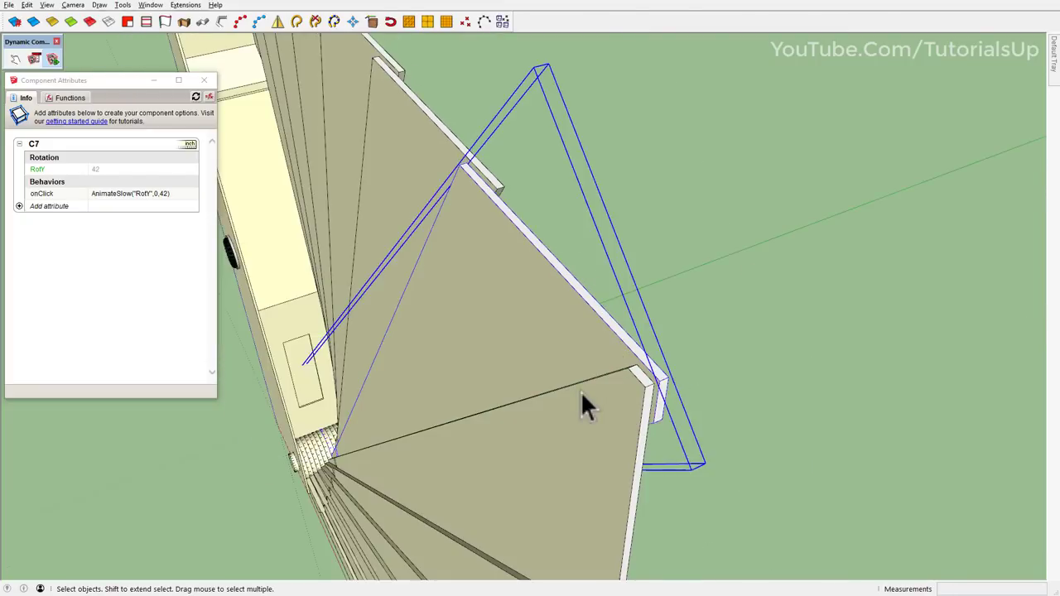
{"action": "mouse_move", "coordinate": [582, 405]}
{"action": "middle_mouse_down"}
{"action": "mouse_move", "coordinate": [687, 303]}
{"action": "mouse_move", "coordinate": [760, 454]}
{"action": "middle_mouse_up"}
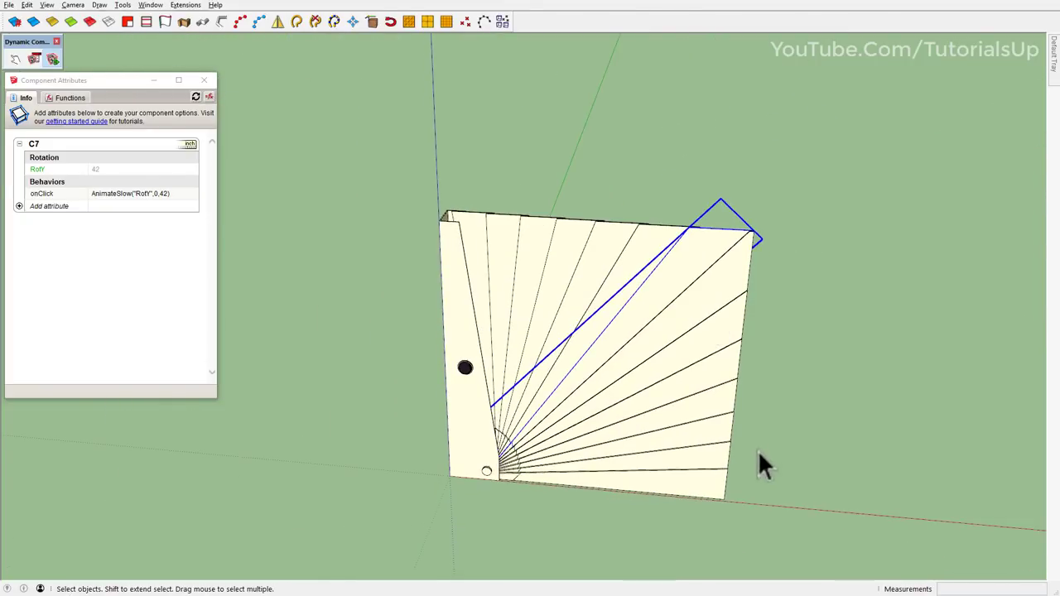
- Select all the fan components, adding a top edge and more panels to the selection
{"action": "key", "text": "ctrl+a"}
{"action": "scroll", "coordinate": [511, 232], "scroll_direction": "up", "scroll_amount": 3}
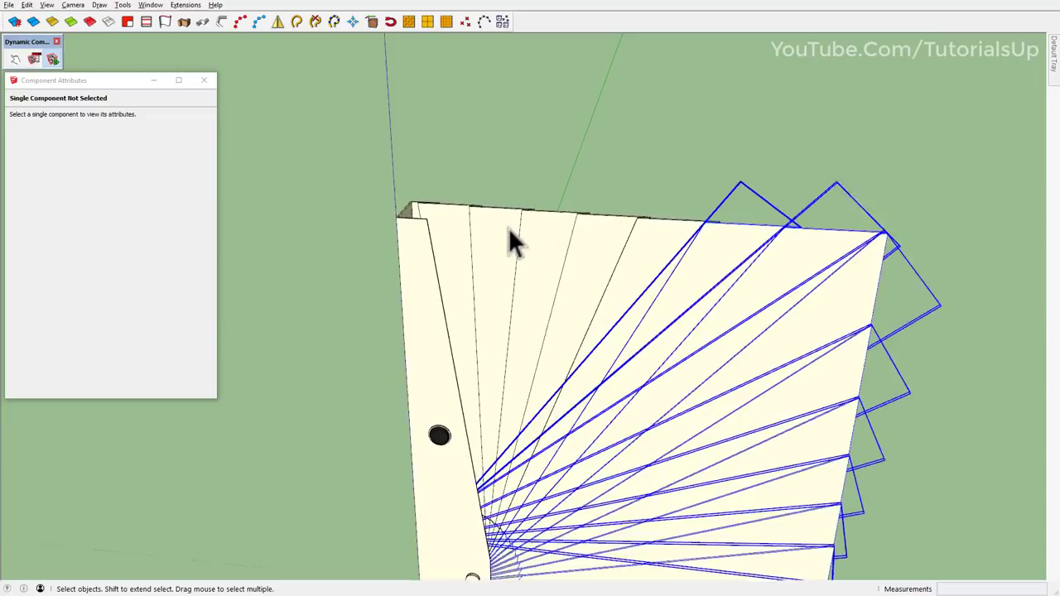
{"action": "left_click", "coordinate": [494, 215], "text": "ctrl"}
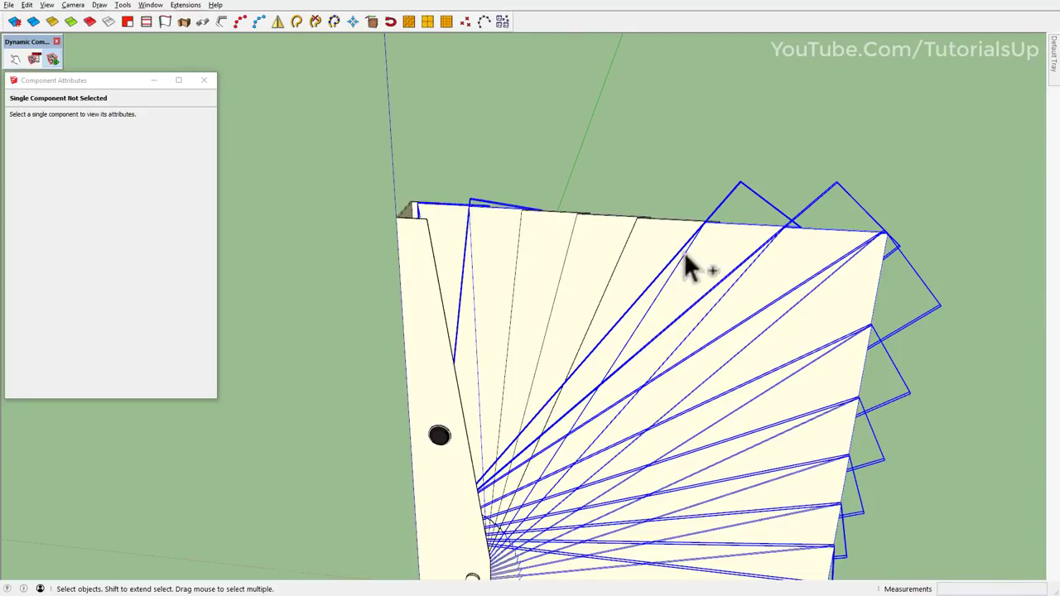
{"action": "left_click_drag", "start_coordinate": [592, 168], "coordinate": [569, 164], "text": "ctrl"}
{"action": "middle_click_drag", "start_coordinate": [613, 293], "coordinate": [599, 327]}
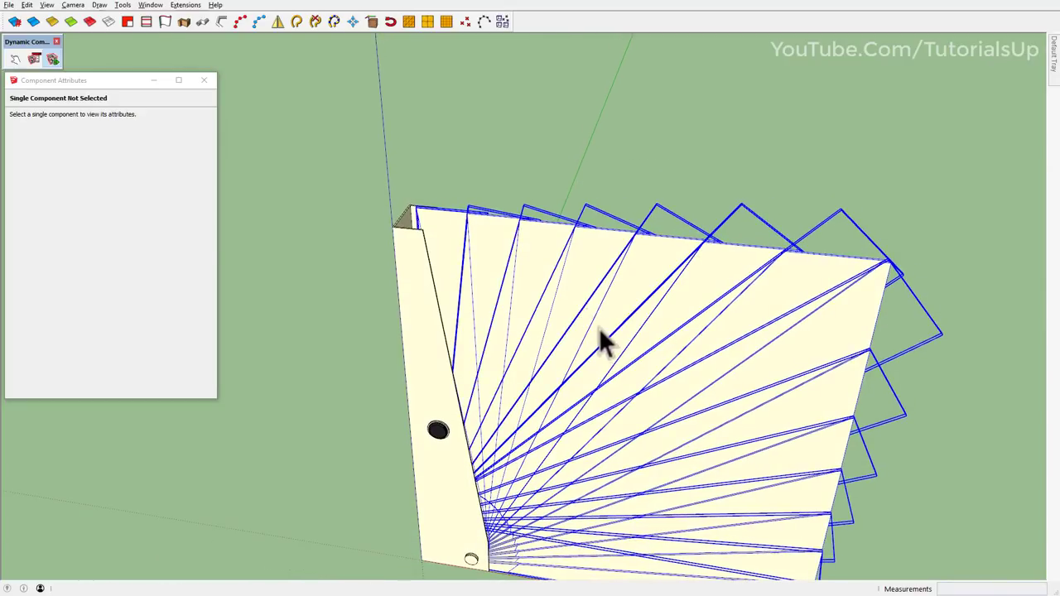
{"action": "key", "text": "b"}
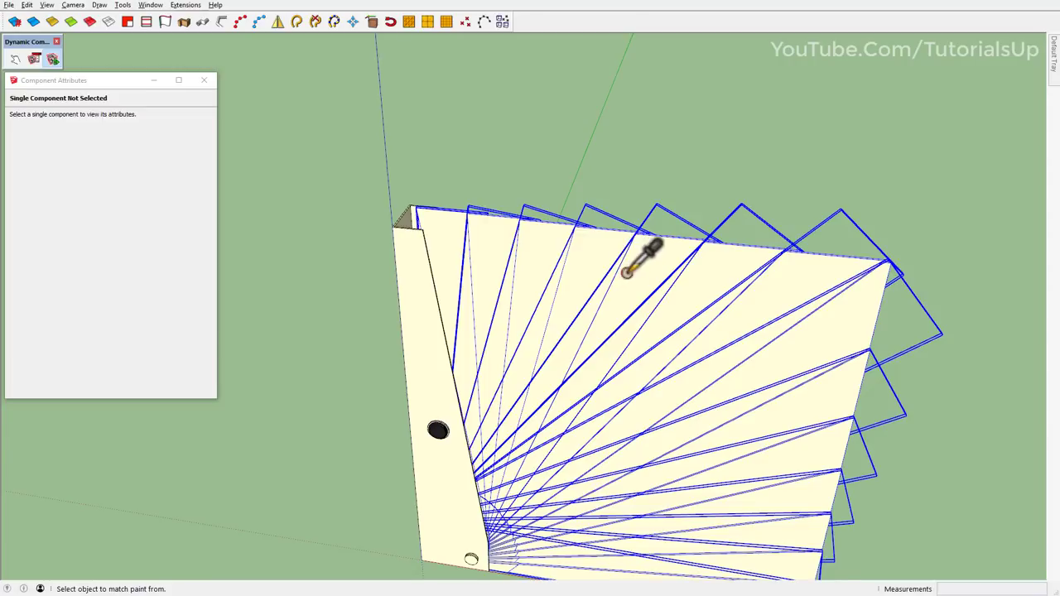
- Orbit and zoom out to see the whole fan face-on, then clear the selection
{"action": "scroll", "coordinate": [690, 245], "scroll_direction": "up", "scroll_amount": 2}
{"action": "middle_click_drag", "start_coordinate": [690, 244], "coordinate": [705, 243]}
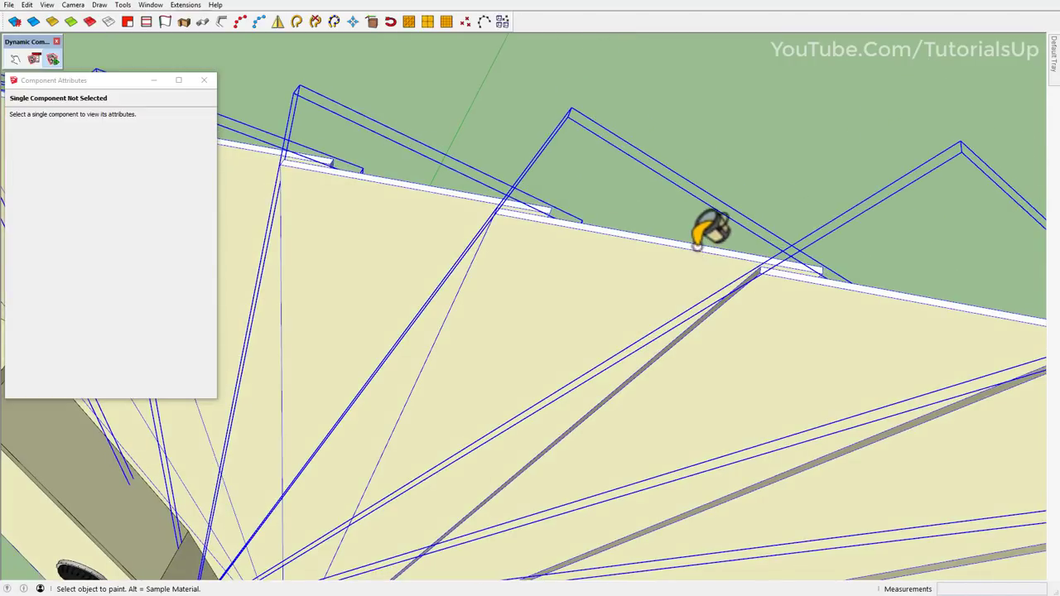
{"action": "scroll", "coordinate": [697, 240], "scroll_direction": "down", "scroll_amount": 3}
{"action": "scroll", "coordinate": [686, 260], "scroll_direction": "down", "scroll_amount": 3}
{"action": "mouse_move", "coordinate": [615, 277]}
{"action": "middle_mouse_down"}
{"action": "mouse_move", "coordinate": [454, 241]}
{"action": "mouse_move", "coordinate": [429, 249]}
{"action": "mouse_move", "coordinate": [485, 273]}
{"action": "middle_mouse_up"}
{"action": "scroll", "coordinate": [691, 173], "scroll_direction": "up", "scroll_amount": 3}
{"action": "key", "text": "space"}
{"action": "scroll", "coordinate": [574, 304], "scroll_direction": "down", "scroll_amount": 3}
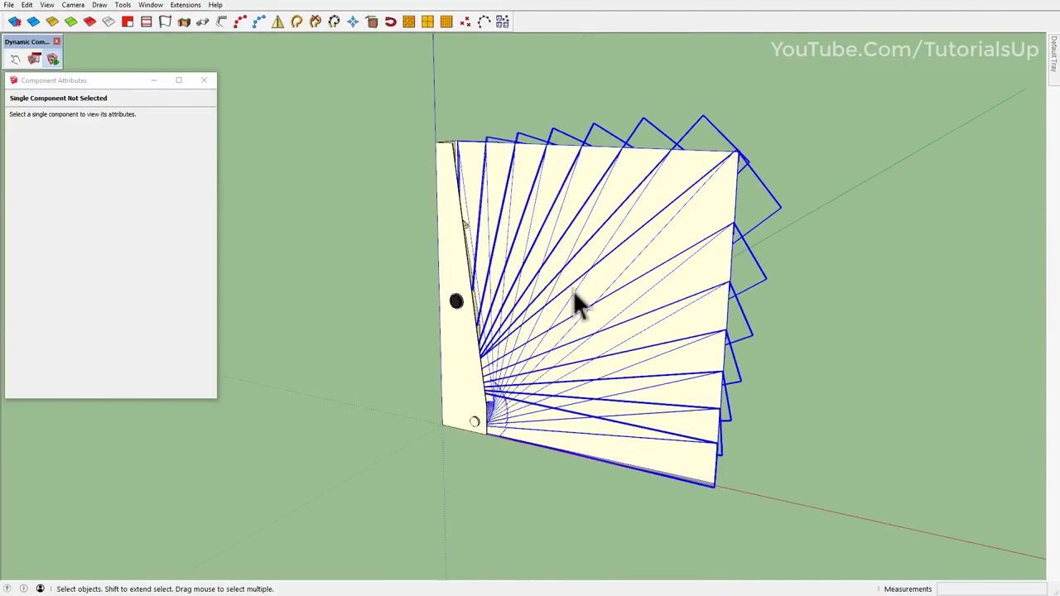
{"action": "left_click", "coordinate": [899, 323]}
{"action": "scroll", "coordinate": [757, 315], "scroll_direction": "up", "scroll_amount": 2}
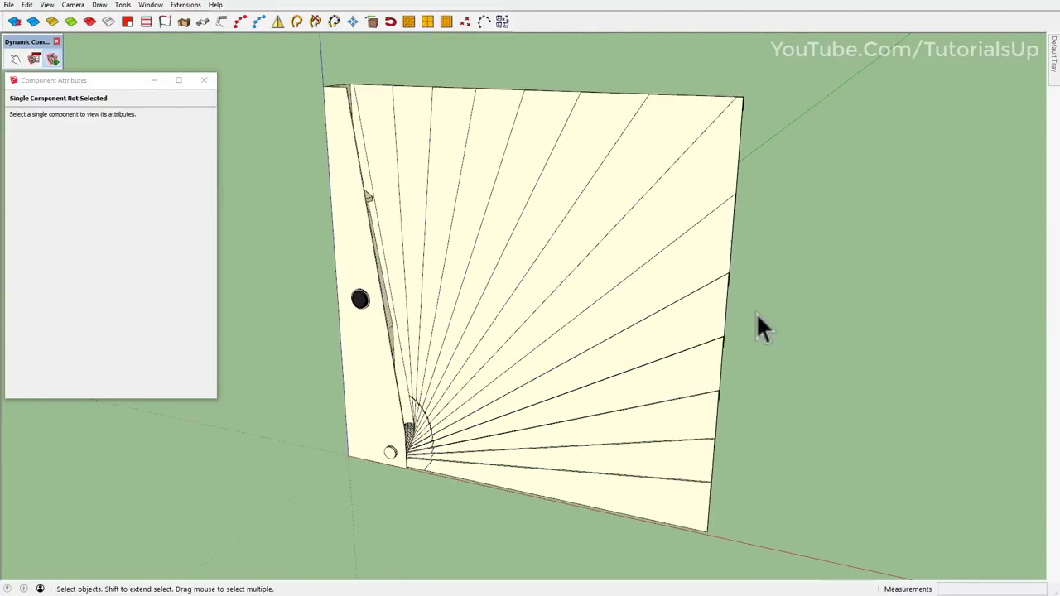
{"action": "left_click", "coordinate": [15, 59]}
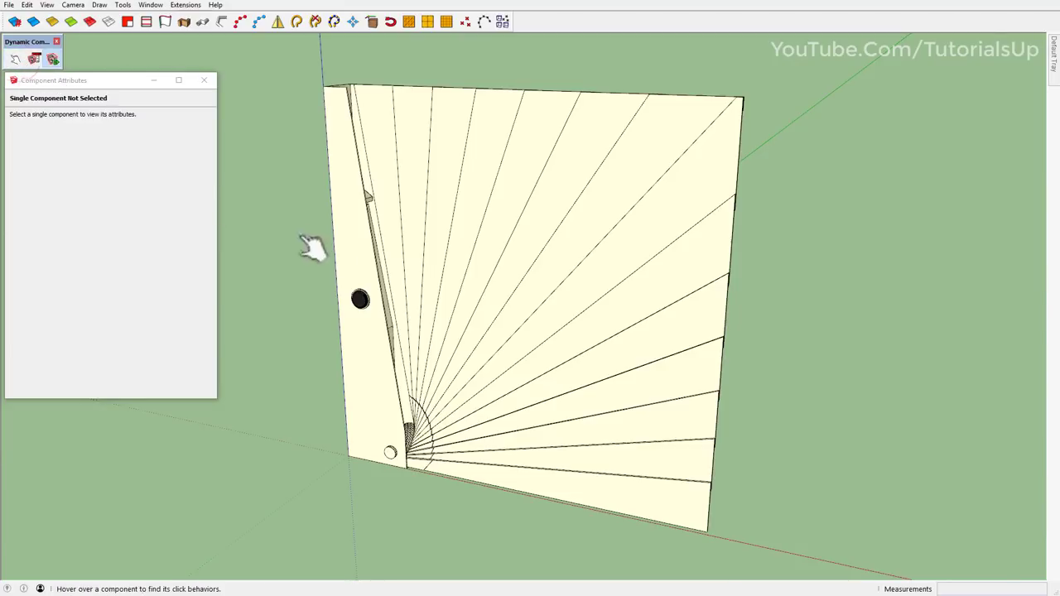
{"action": "left_click", "coordinate": [362, 299]}
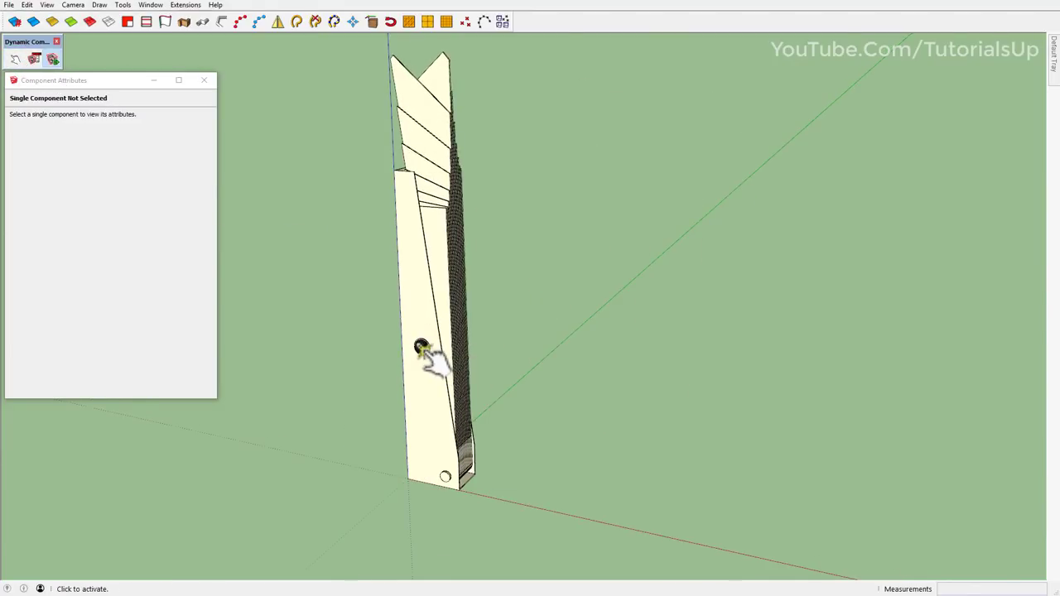
{"action": "left_click", "coordinate": [422, 347]}
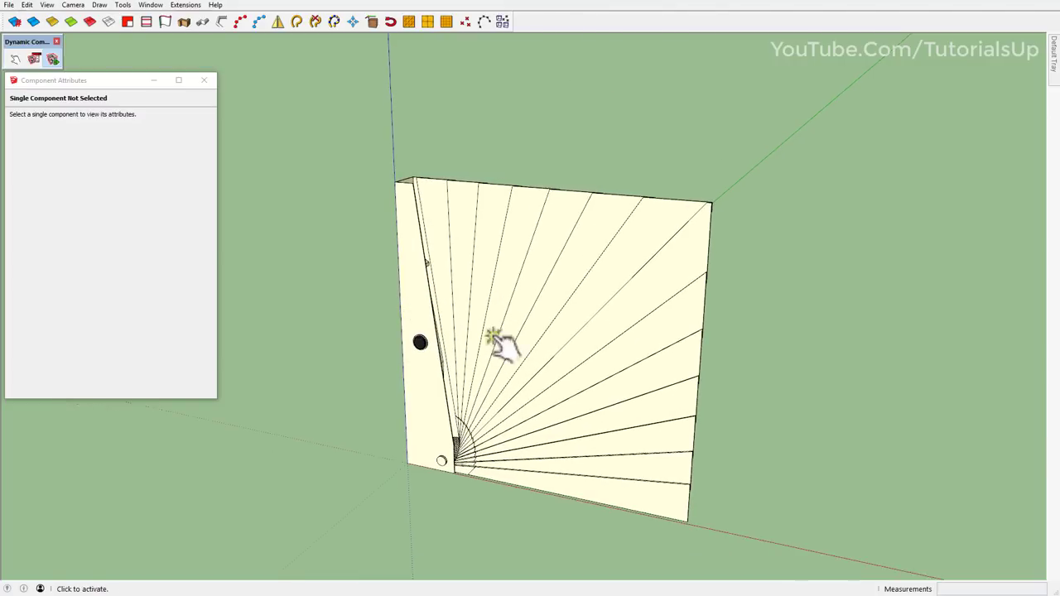
{"action": "middle_click_drag", "start_coordinate": [494, 340], "coordinate": [592, 285]}
{"action": "middle_click_drag", "start_coordinate": [539, 350], "coordinate": [462, 431]}
{"action": "key", "text": "space"}
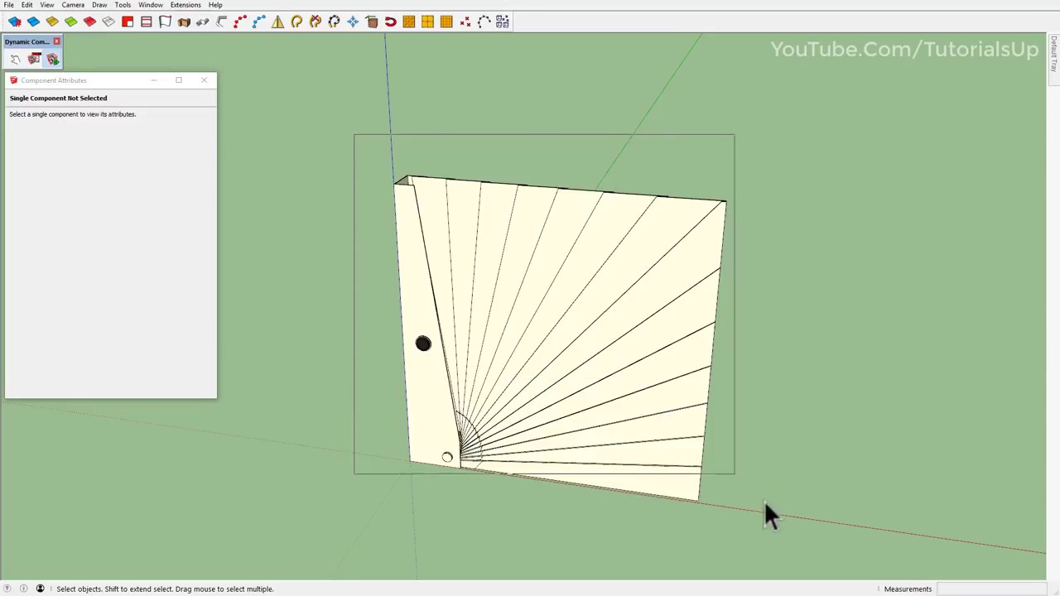
- Window-select the whole fan model and make it into the component Component#1
{"action": "left_click_drag", "start_coordinate": [494, 265], "coordinate": [780, 524]}
{"action": "right_click", "coordinate": [436, 237]}
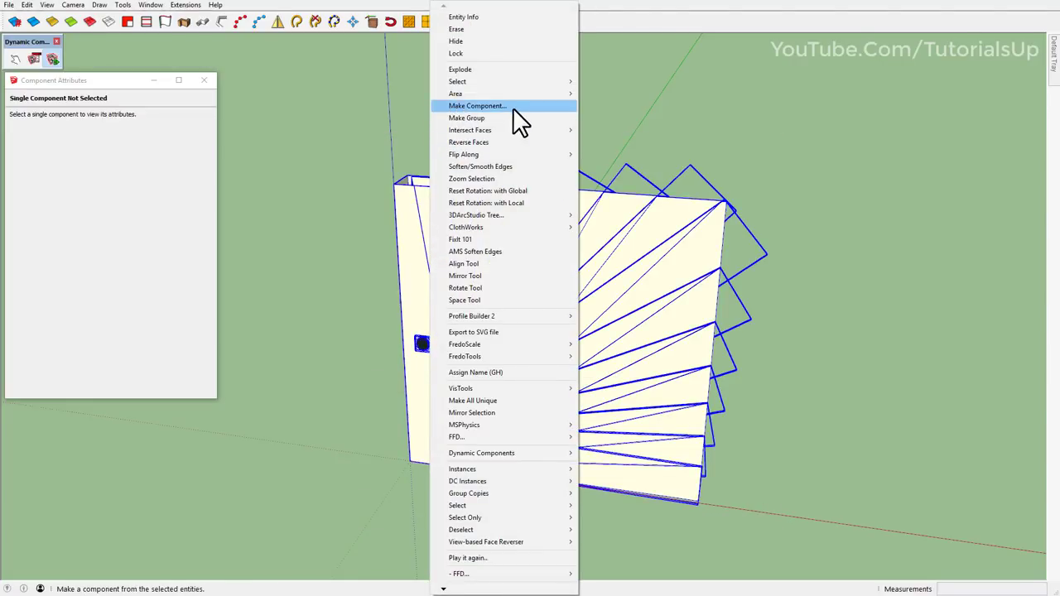
{"action": "left_click", "coordinate": [513, 108]}
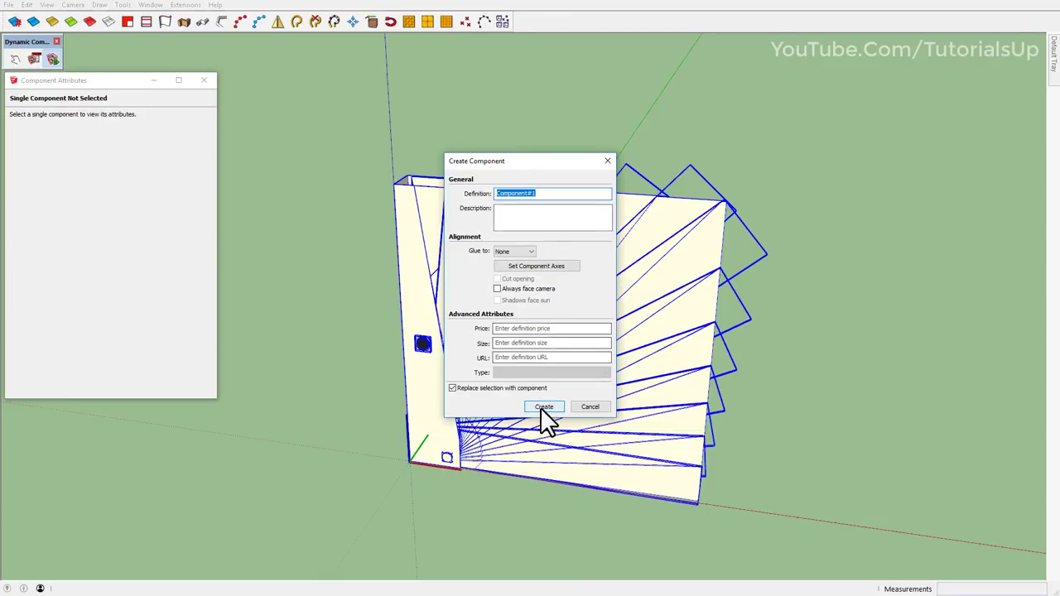
{"action": "left_click", "coordinate": [544, 408]}
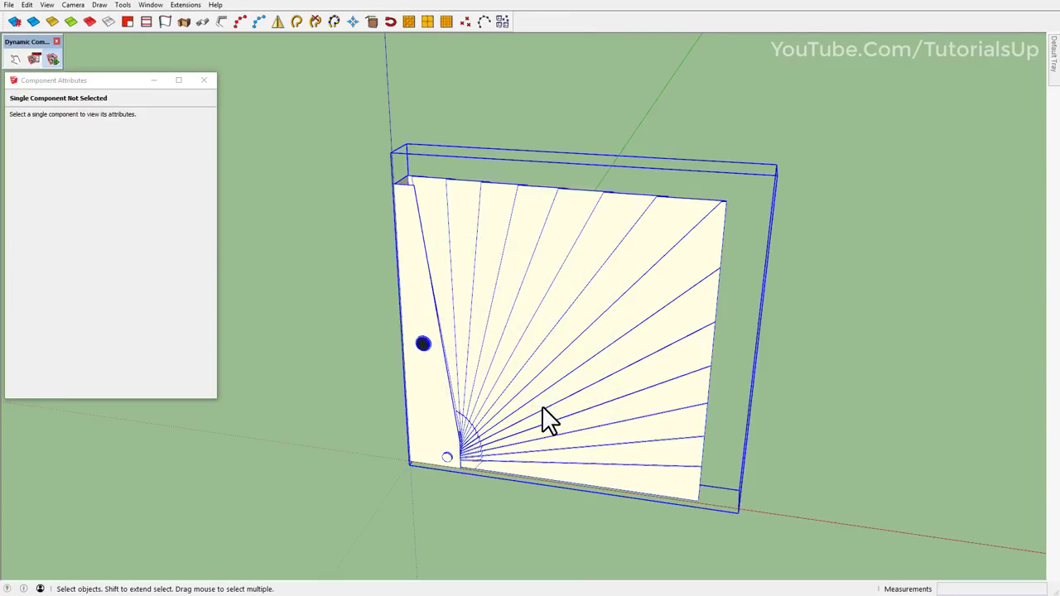
- Orbit around Component#1 to view its depth, then select it again
{"action": "mouse_move", "coordinate": [538, 405]}
{"action": "middle_mouse_down"}
{"action": "mouse_move", "coordinate": [406, 104]}
{"action": "mouse_move", "coordinate": [580, 261]}
{"action": "middle_mouse_up"}
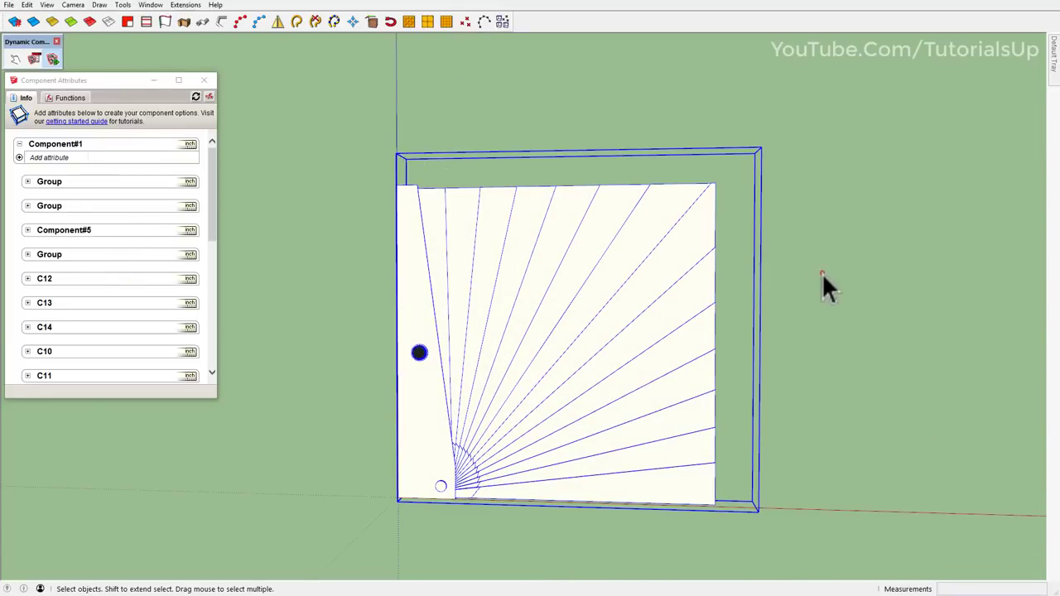
{"action": "left_click", "coordinate": [749, 279]}
{"action": "mouse_move", "coordinate": [673, 246]}
{"action": "middle_mouse_down"}
{"action": "mouse_move", "coordinate": [688, 326]}
{"action": "mouse_move", "coordinate": [569, 320]}
{"action": "mouse_move", "coordinate": [533, 409]}
{"action": "mouse_move", "coordinate": [623, 387]}
{"action": "middle_mouse_up"}
{"action": "left_click", "coordinate": [591, 379]}
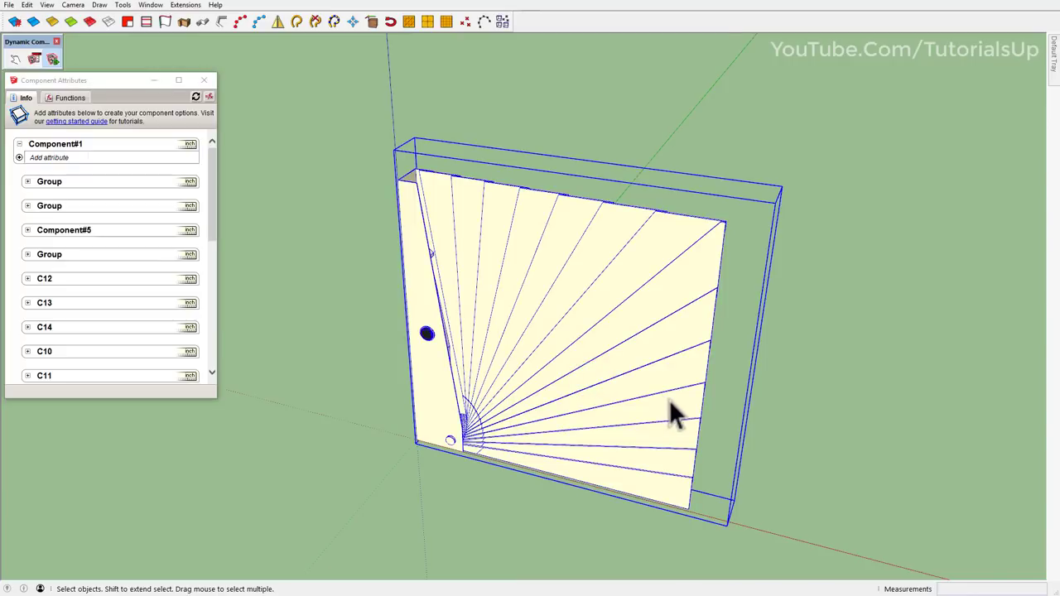
{"action": "scroll", "coordinate": [594, 365], "scroll_direction": "up", "scroll_amount": 2}
{"action": "mouse_move", "coordinate": [632, 271]}
{"action": "middle_mouse_down"}
{"action": "mouse_move", "coordinate": [497, 253]}
{"action": "mouse_move", "coordinate": [481, 226]}
{"action": "middle_mouse_up"}
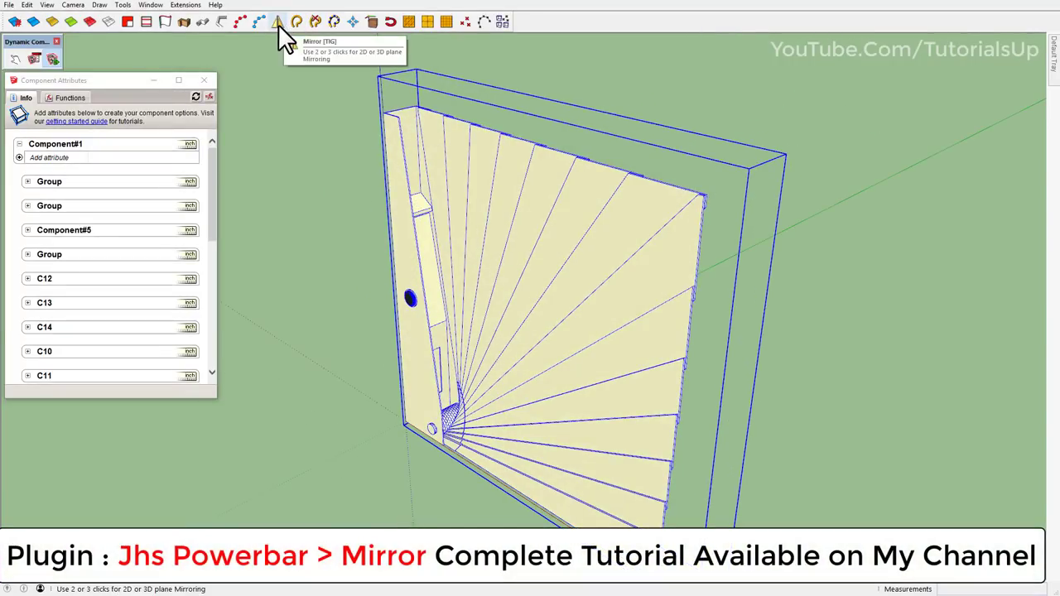
- Mirror Component#1 with JHS Powerbar Mirror across two points on its outer edge, then view both panels
{"action": "left_click", "coordinate": [278, 24]}
{"action": "scroll", "coordinate": [680, 193], "scroll_direction": "up", "scroll_amount": 3}
{"action": "middle_click_drag", "start_coordinate": [680, 193], "coordinate": [722, 190]}
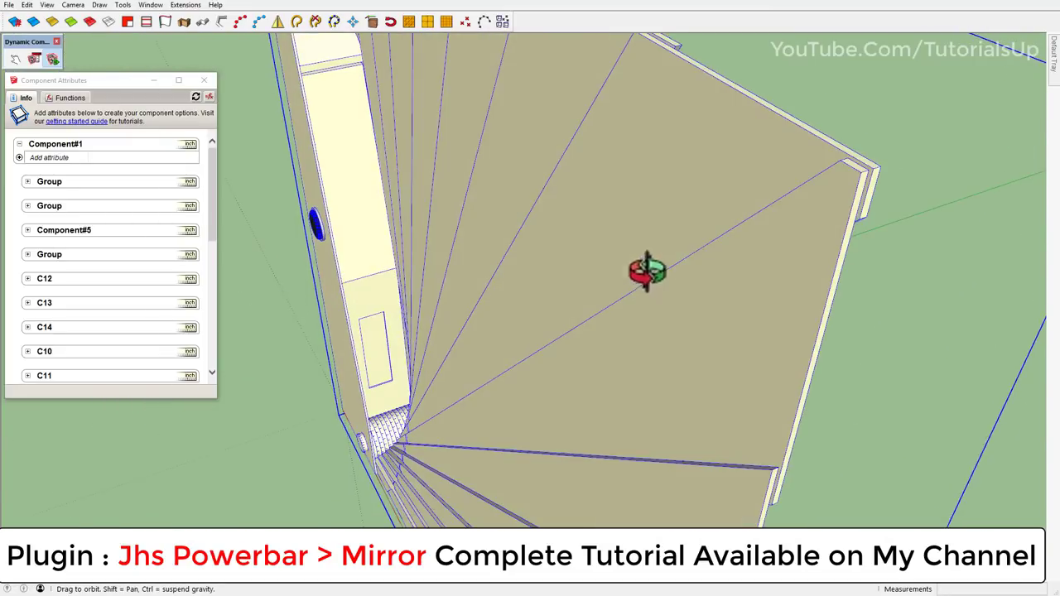
{"action": "scroll", "coordinate": [700, 187], "scroll_direction": "up", "scroll_amount": 2}
{"action": "left_click", "coordinate": [713, 189]}
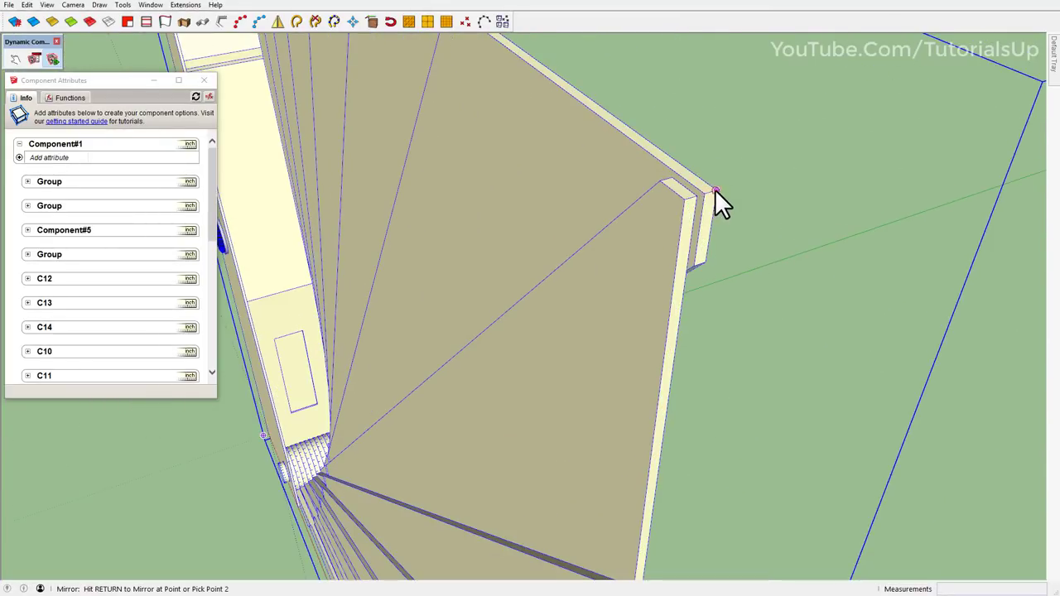
{"action": "left_click", "coordinate": [767, 179]}
{"action": "key", "text": "Return"}
{"action": "scroll", "coordinate": [580, 217], "scroll_direction": "down", "scroll_amount": 3}
{"action": "scroll", "coordinate": [550, 224], "scroll_direction": "down", "scroll_amount": 3}
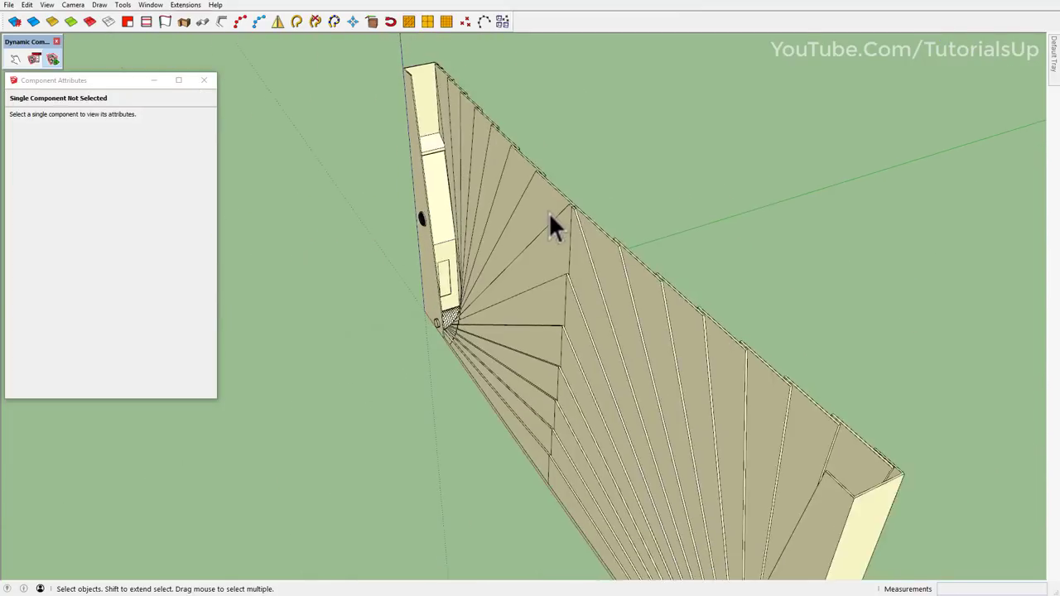
{"action": "mouse_move", "coordinate": [548, 212]}
{"action": "middle_mouse_down"}
{"action": "mouse_move", "coordinate": [654, 185]}
{"action": "mouse_move", "coordinate": [542, 260]}
{"action": "mouse_move", "coordinate": [440, 287]}
{"action": "mouse_move", "coordinate": [489, 298]}
{"action": "mouse_move", "coordinate": [457, 279]}
{"action": "middle_mouse_up"}
{"action": "mouse_move", "coordinate": [597, 319]}
{"action": "middle_mouse_down"}
{"action": "mouse_move", "coordinate": [535, 317]}
{"action": "mouse_move", "coordinate": [517, 329]}
{"action": "middle_mouse_up"}
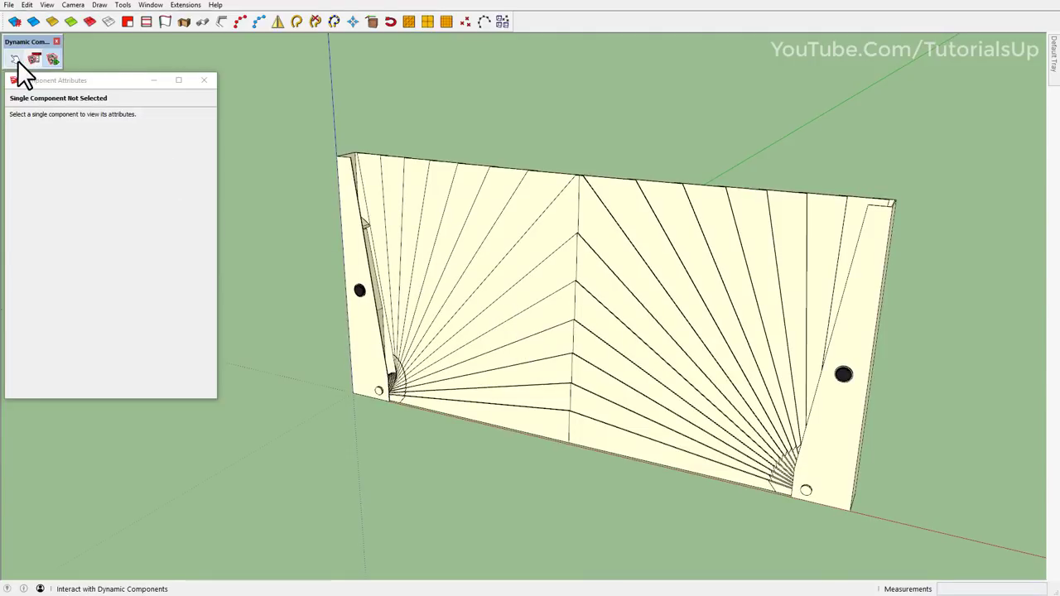
{"action": "left_click", "coordinate": [373, 283]}
{"action": "left_click", "coordinate": [363, 292]}
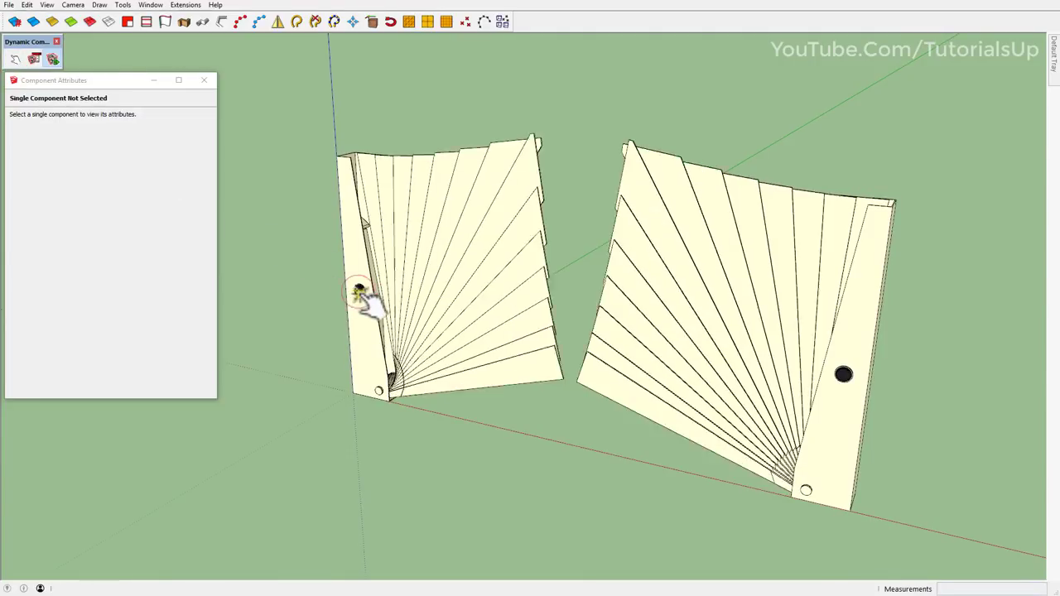
{"action": "left_click", "coordinate": [365, 291]}
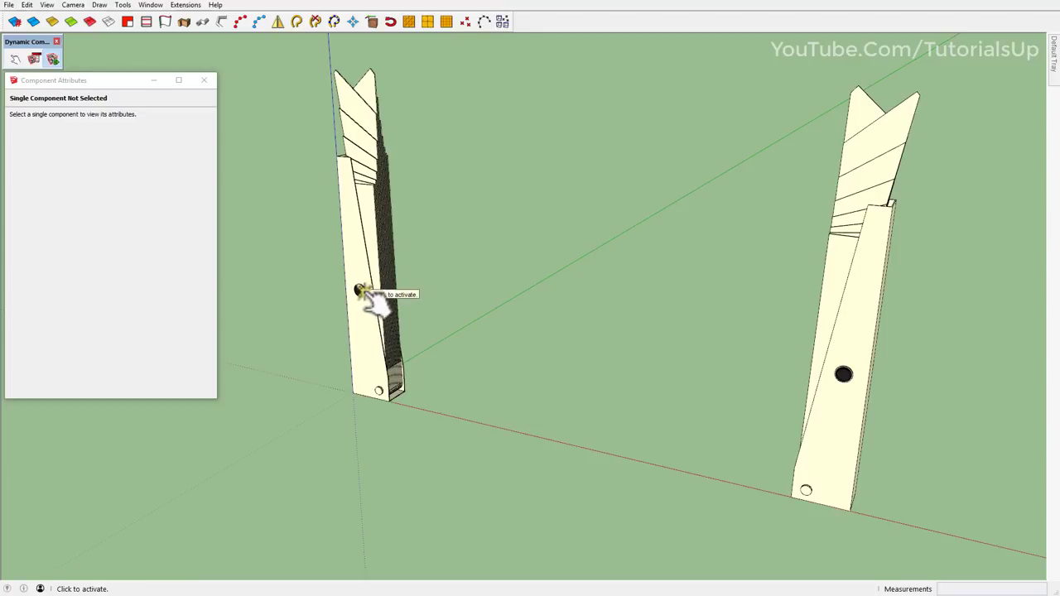
{"action": "mouse_move", "coordinate": [793, 393]}
{"action": "middle_mouse_down"}
{"action": "mouse_move", "coordinate": [568, 379]}
{"action": "mouse_move", "coordinate": [473, 303]}
{"action": "mouse_move", "coordinate": [461, 359]}
{"action": "mouse_move", "coordinate": [140, 319]}
{"action": "mouse_move", "coordinate": [762, 434]}
{"action": "mouse_move", "coordinate": [592, 350]}
{"action": "mouse_move", "coordinate": [343, 304]}
{"action": "middle_mouse_up"}
{"action": "left_click", "coordinate": [775, 443]}
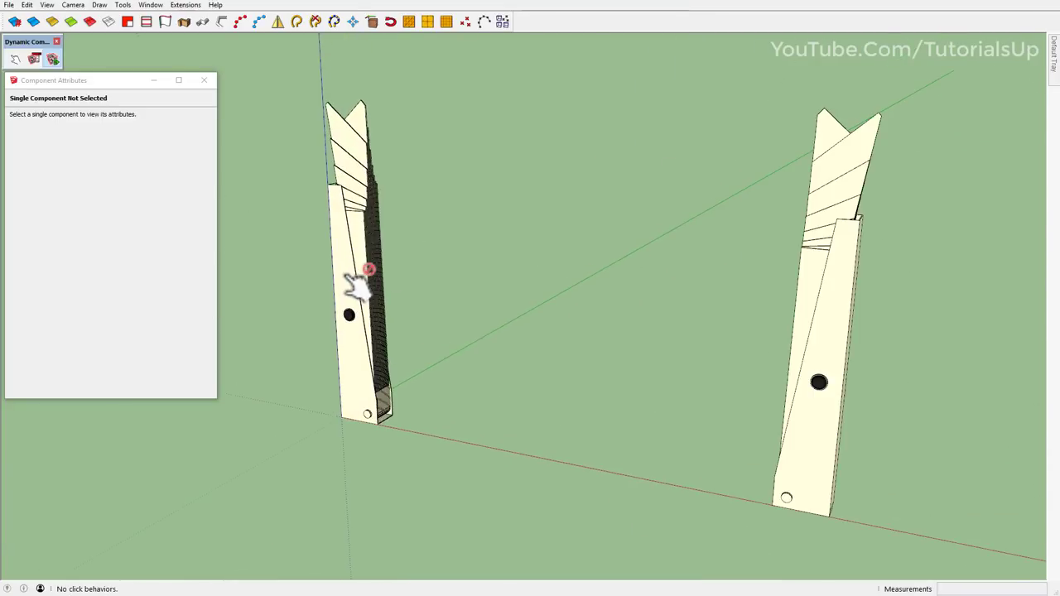
{"action": "left_click", "coordinate": [352, 318]}
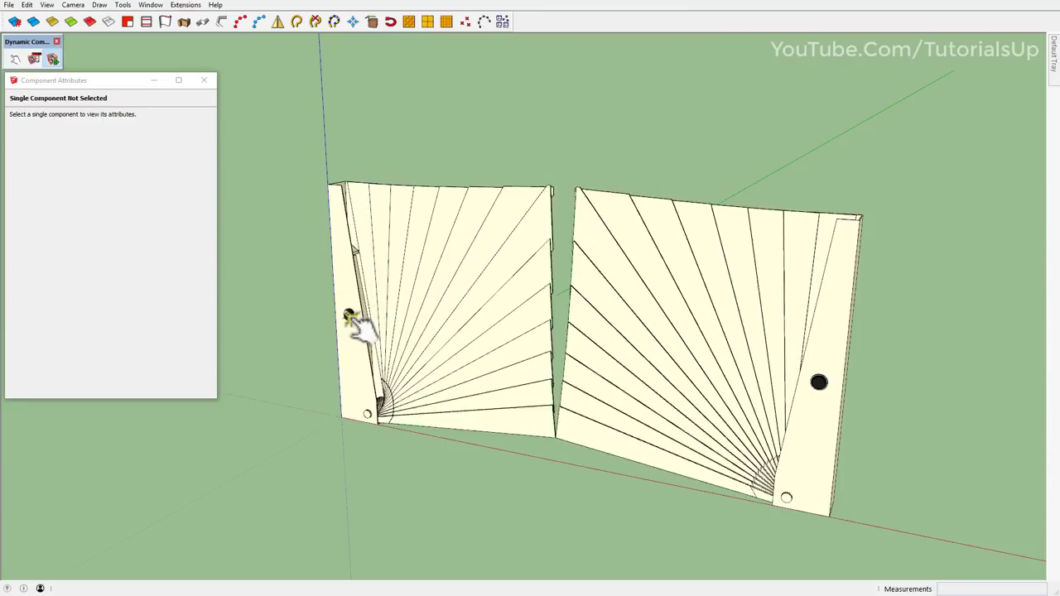
{"action": "left_click", "coordinate": [530, 321]}
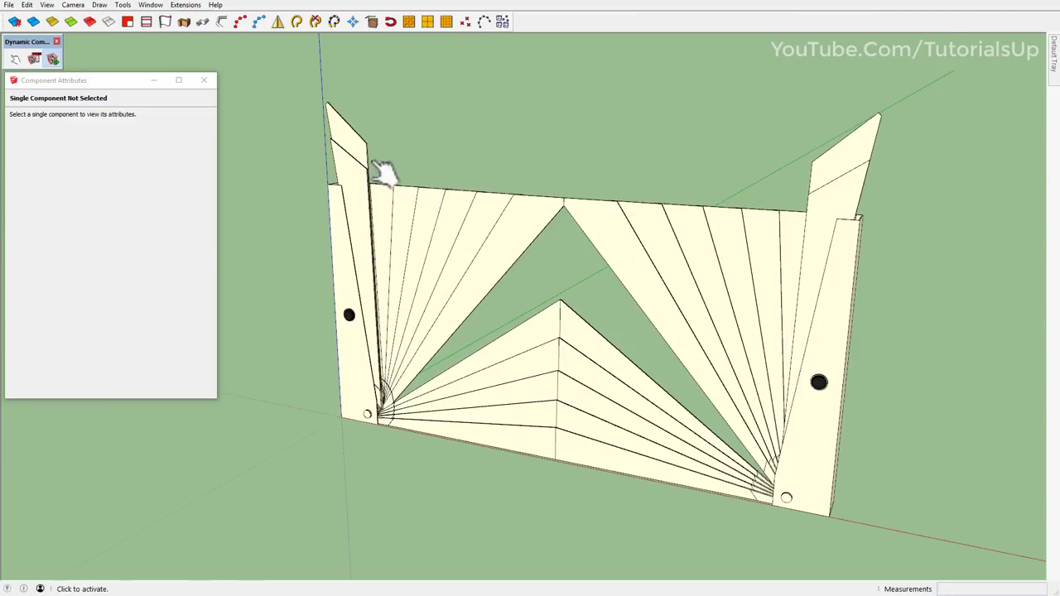
{"action": "left_click", "coordinate": [357, 173]}
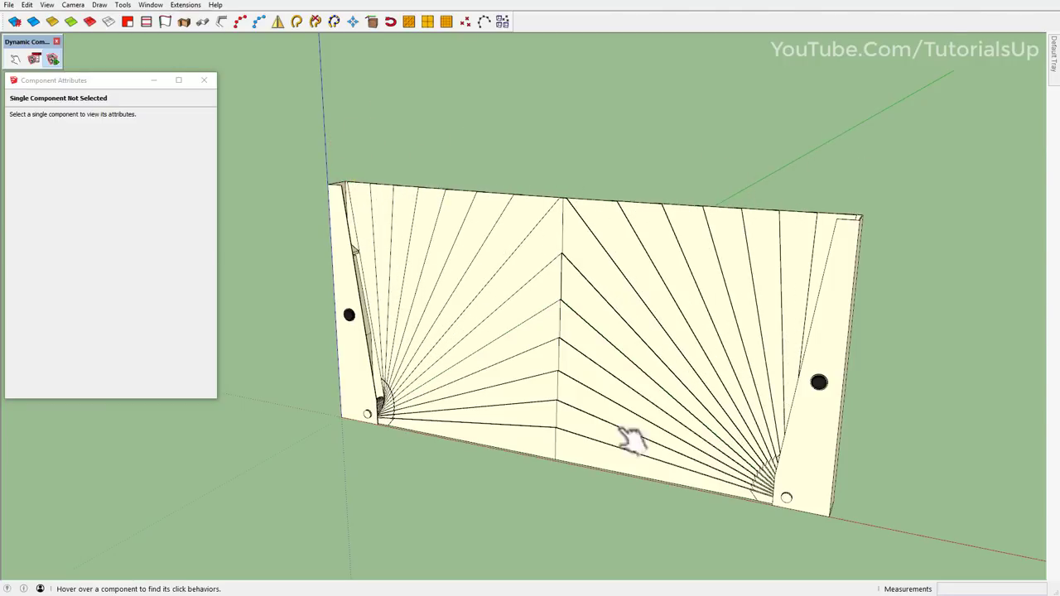
{"action": "left_click", "coordinate": [364, 320]}
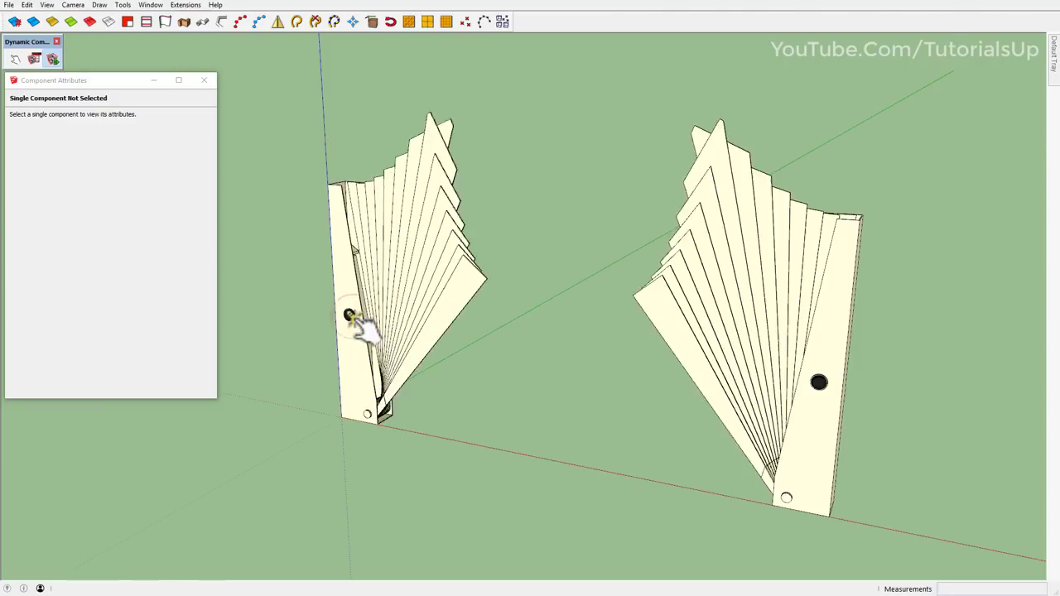
{"action": "left_click", "coordinate": [352, 319]}
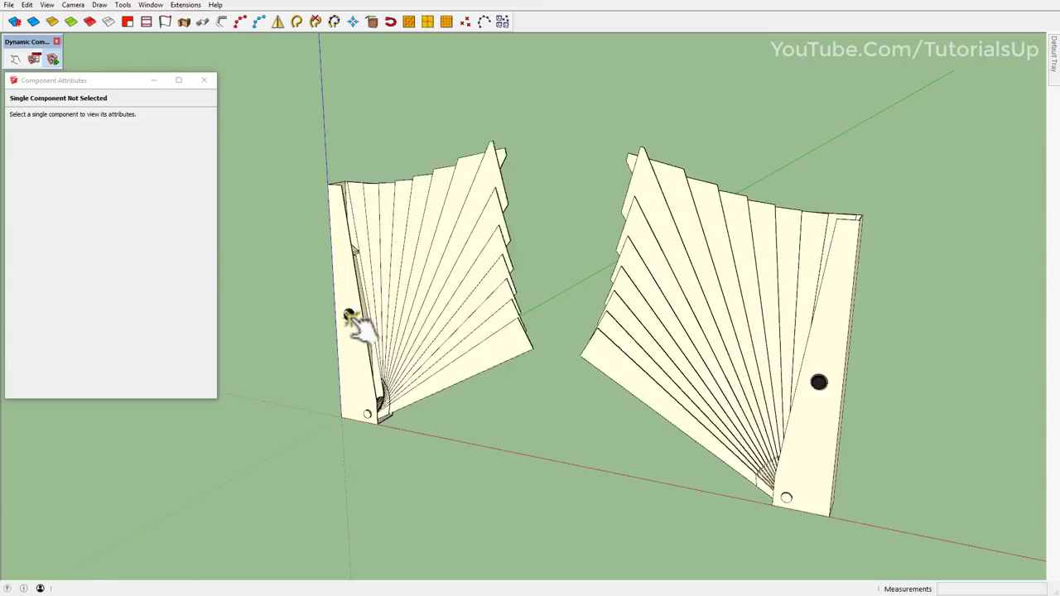
{"action": "middle_click_drag", "start_coordinate": [525, 332], "coordinate": [559, 396]}
{"action": "scroll", "coordinate": [571, 397], "scroll_direction": "up", "scroll_amount": 2}
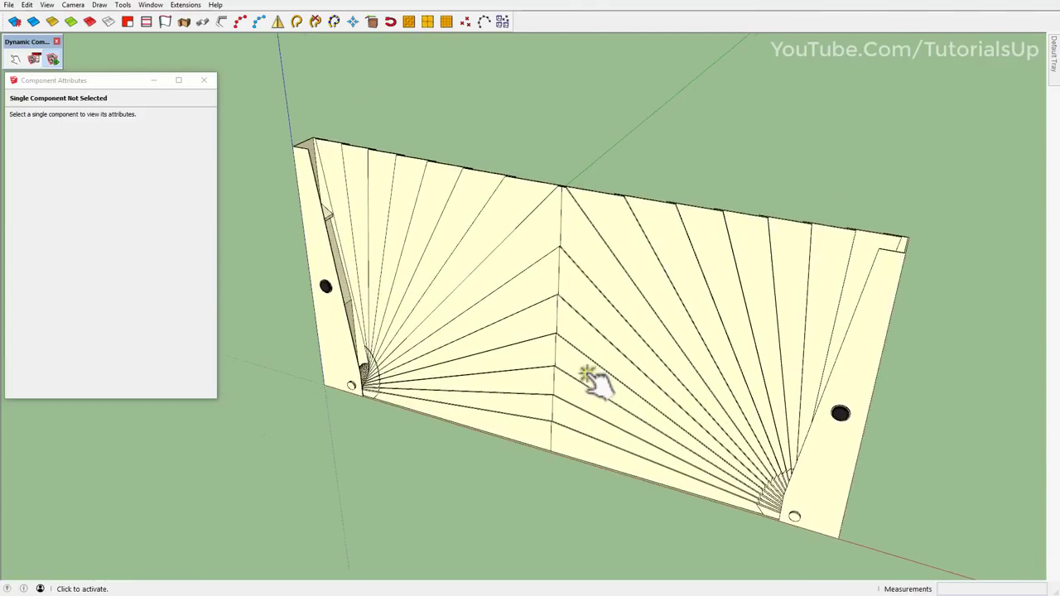
{"action": "scroll", "coordinate": [589, 379], "scroll_direction": "up", "scroll_amount": 2}
{"action": "scroll", "coordinate": [590, 379], "scroll_direction": "down", "scroll_amount": 1}
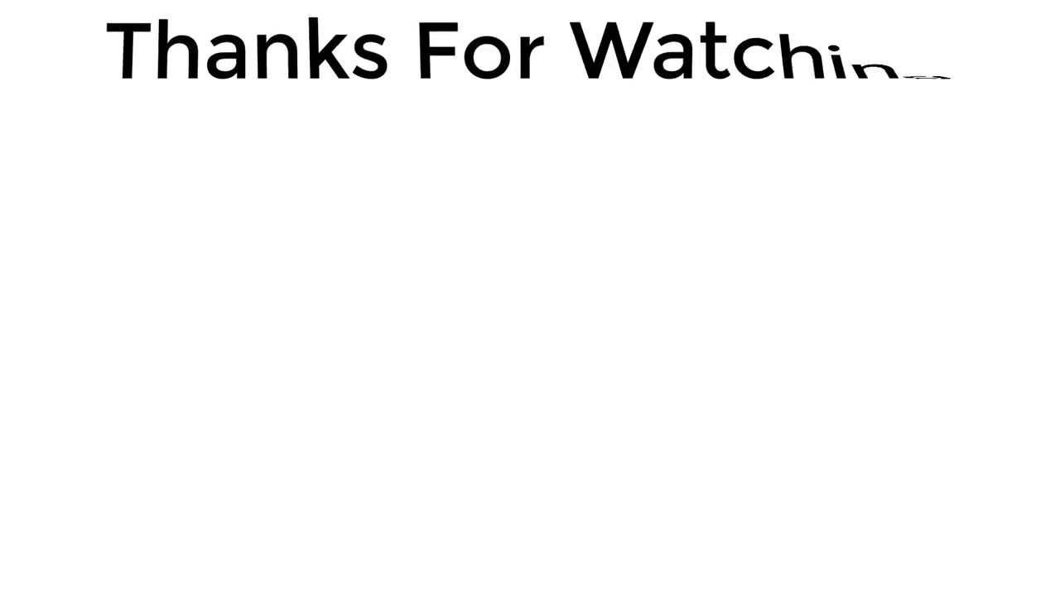